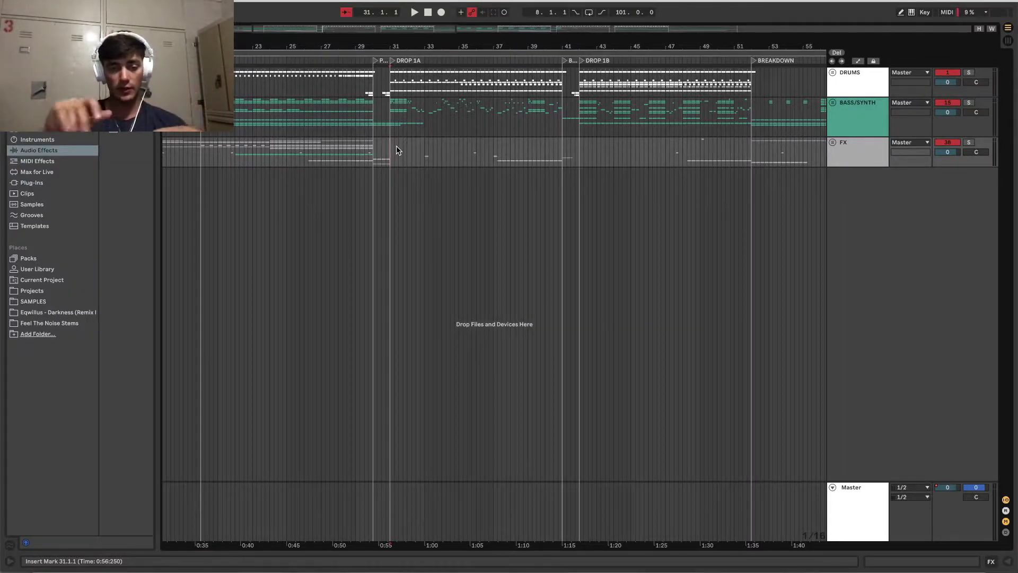
Step: Play the arrangement from bar 29.3 through the DROP 1A section
scroll(397, 150, left, 3)
click(413, 152)
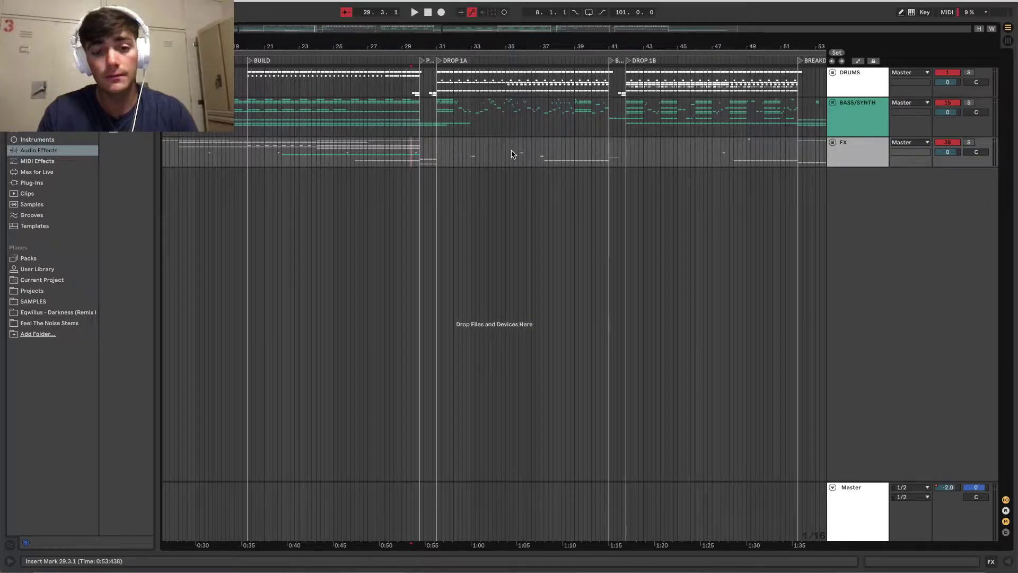
key(space)
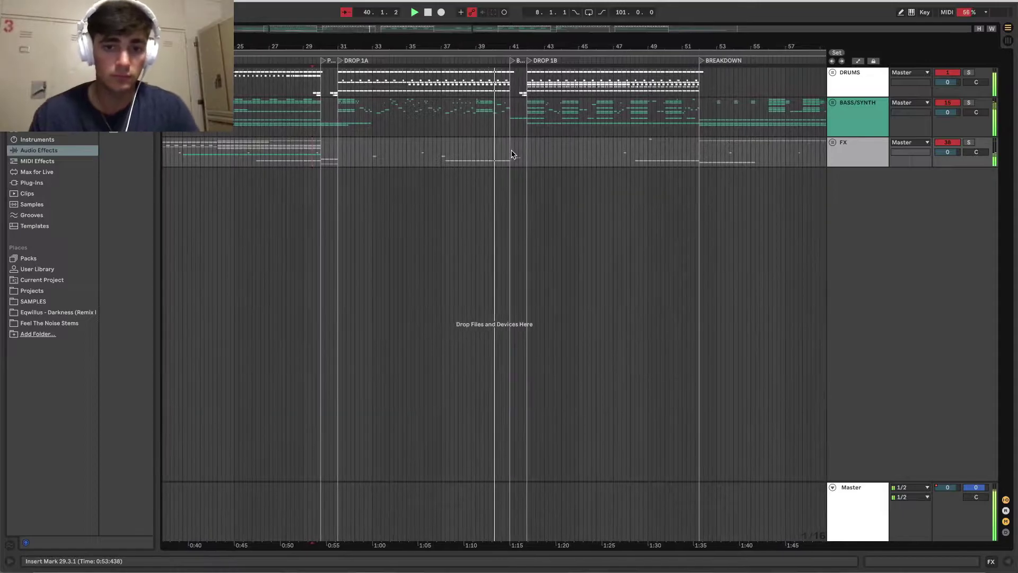
key(space)
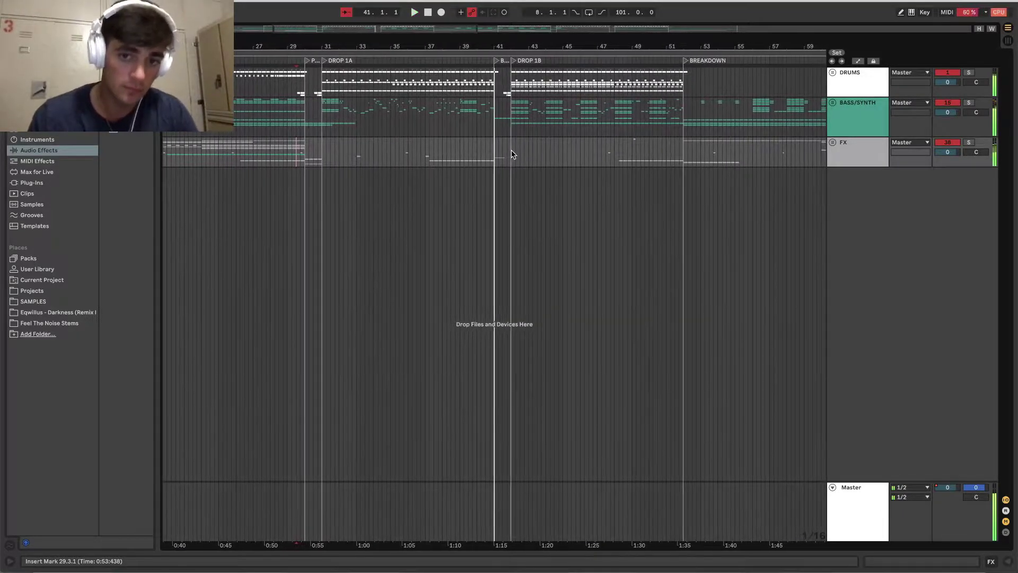
Step: Set the insert marker at bar 31, the start of DROP 1A, and unfold the BASS/SYNTH and DRUMS groups
click(321, 155)
click(322, 154)
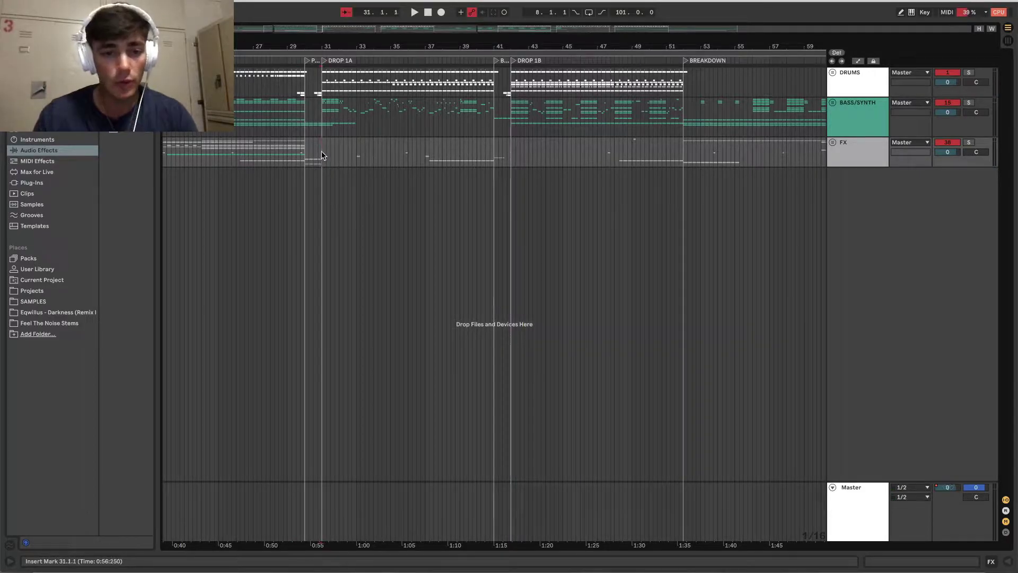
key(plus)
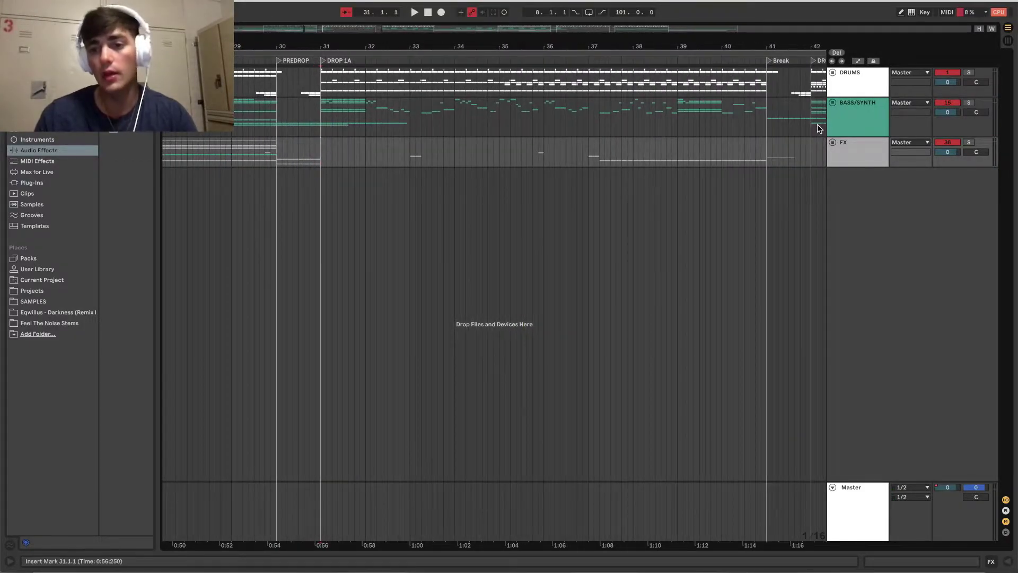
click(832, 104)
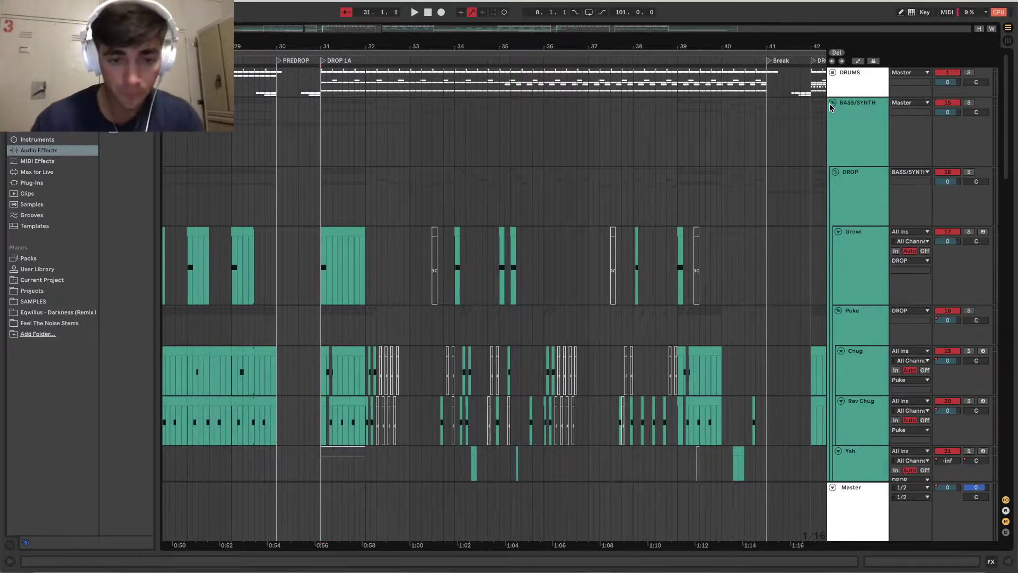
click(337, 230)
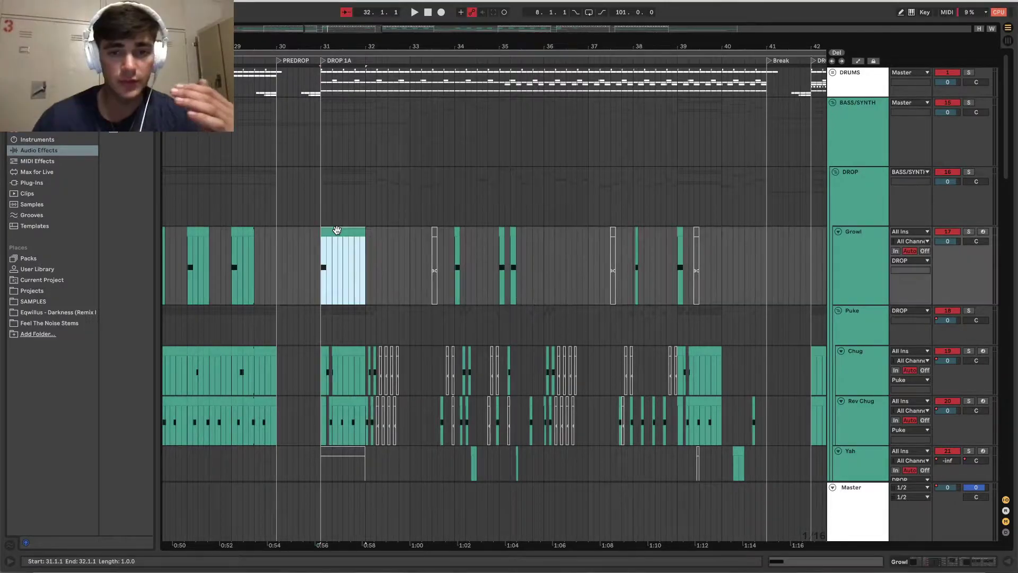
click(833, 73)
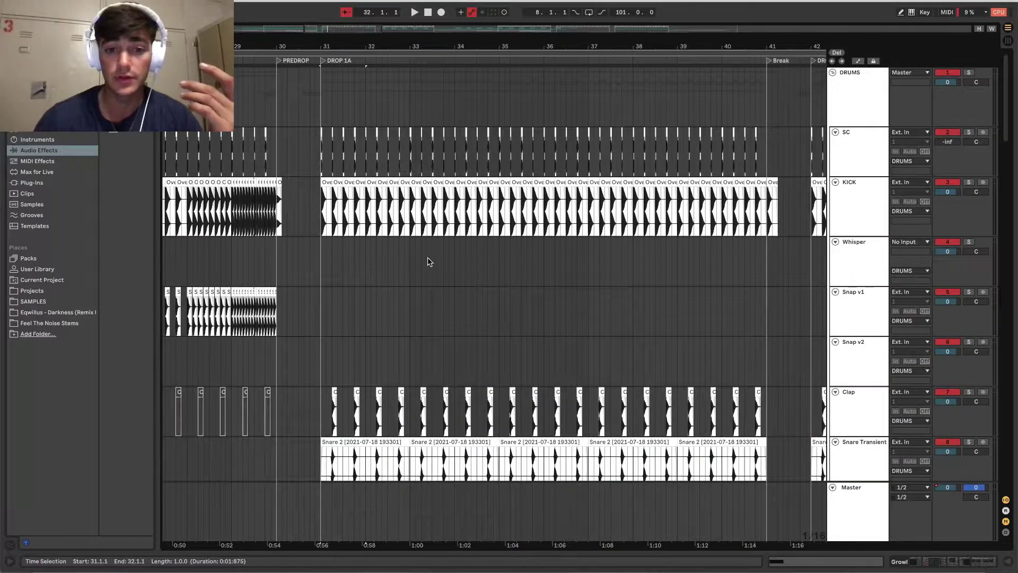
Step: Solo the KICK track and play it from the first kick clip of DROP 1A
click(324, 192)
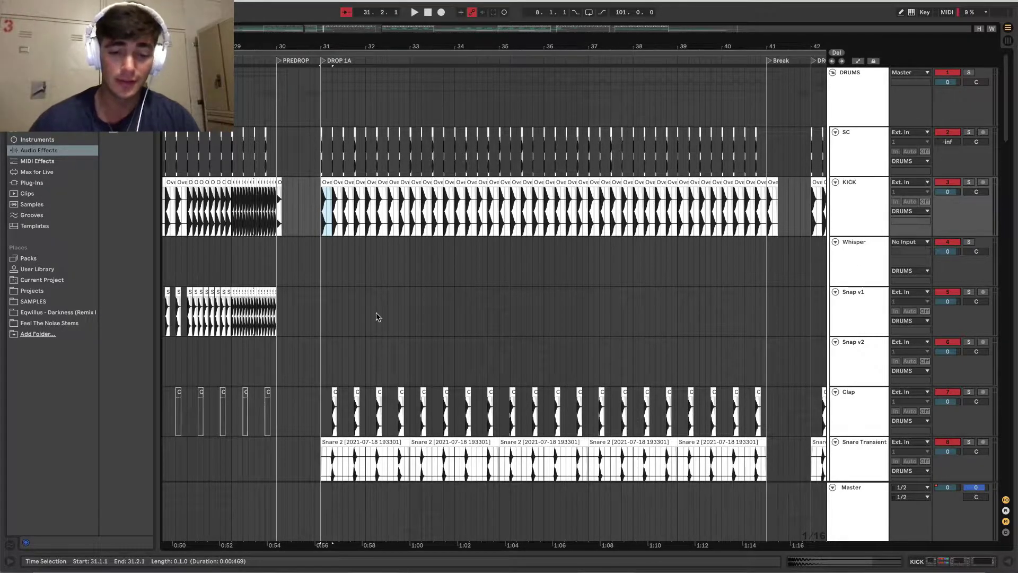
key(plus)
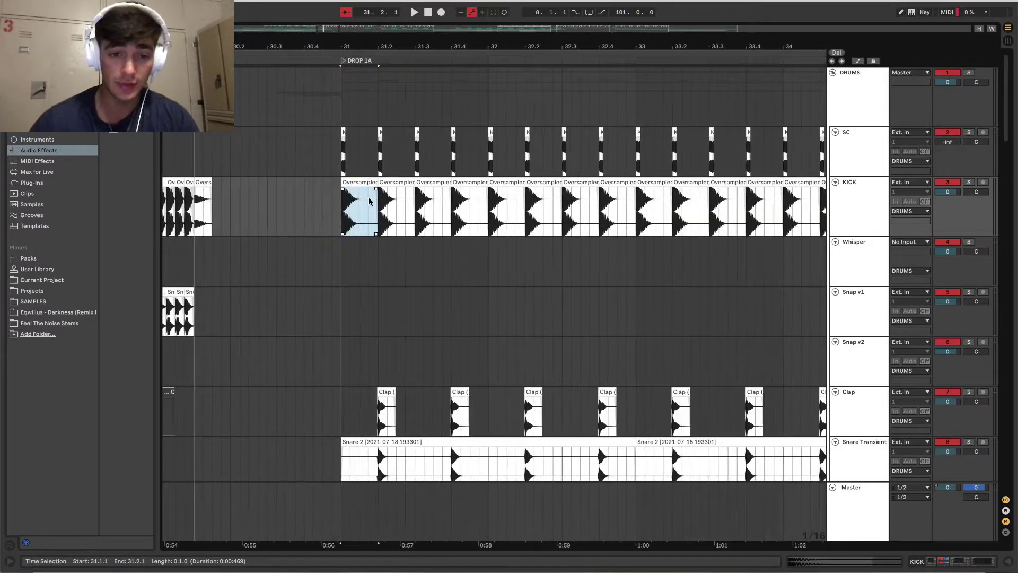
key(plus)
key(plus)
drag(260, 187, 198, 188)
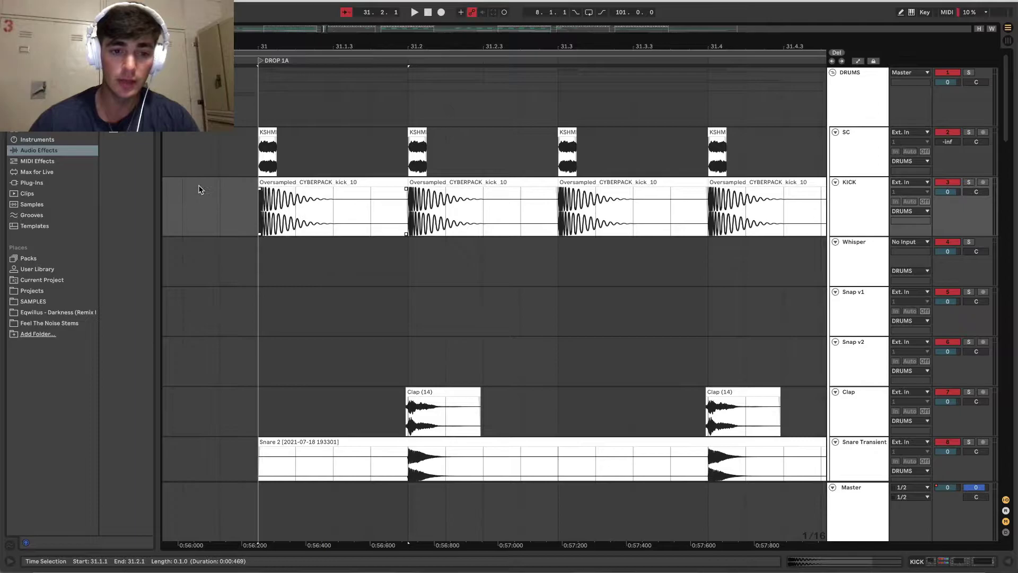
click(295, 190)
click(315, 183)
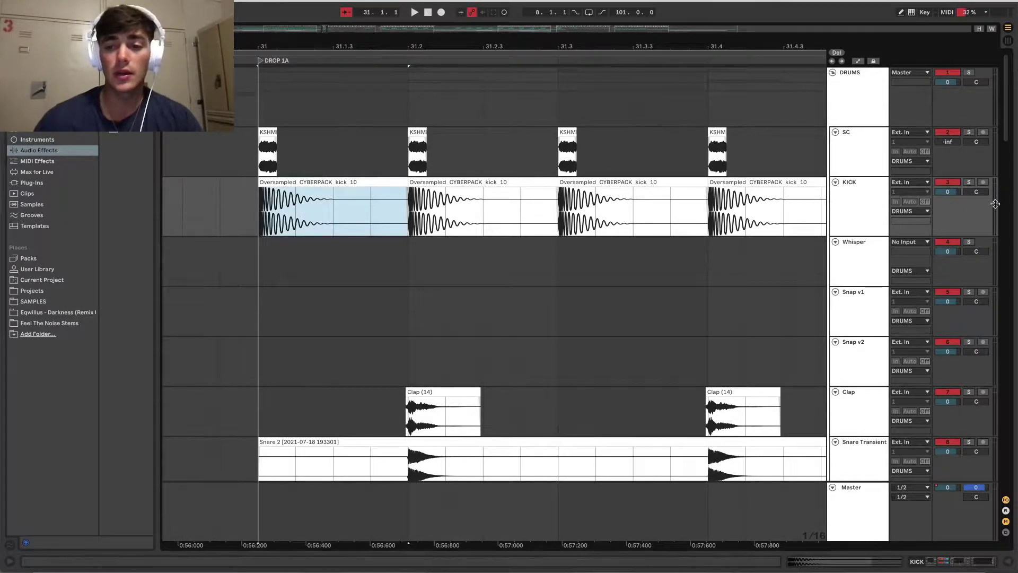
click(969, 183)
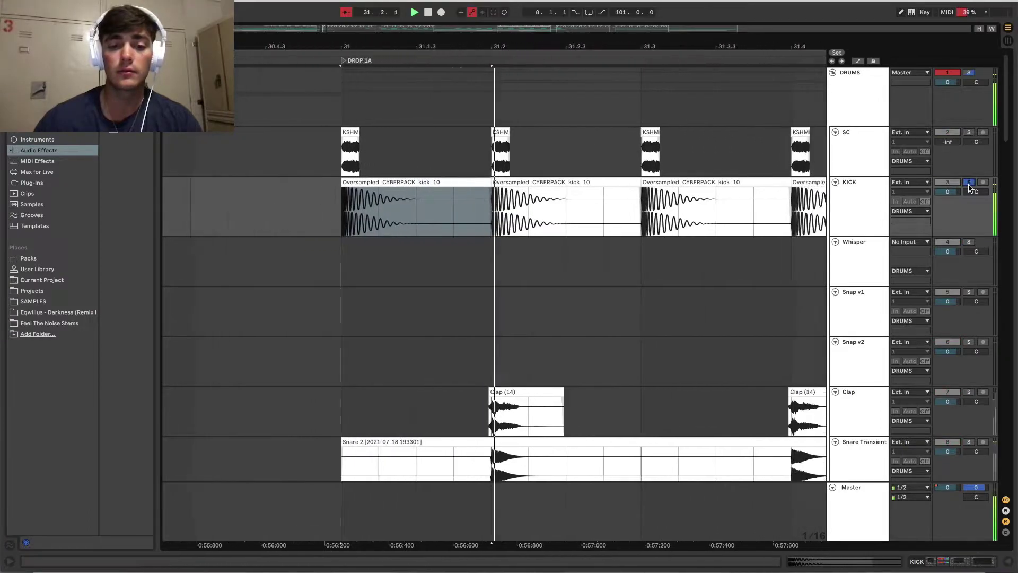
key(space)
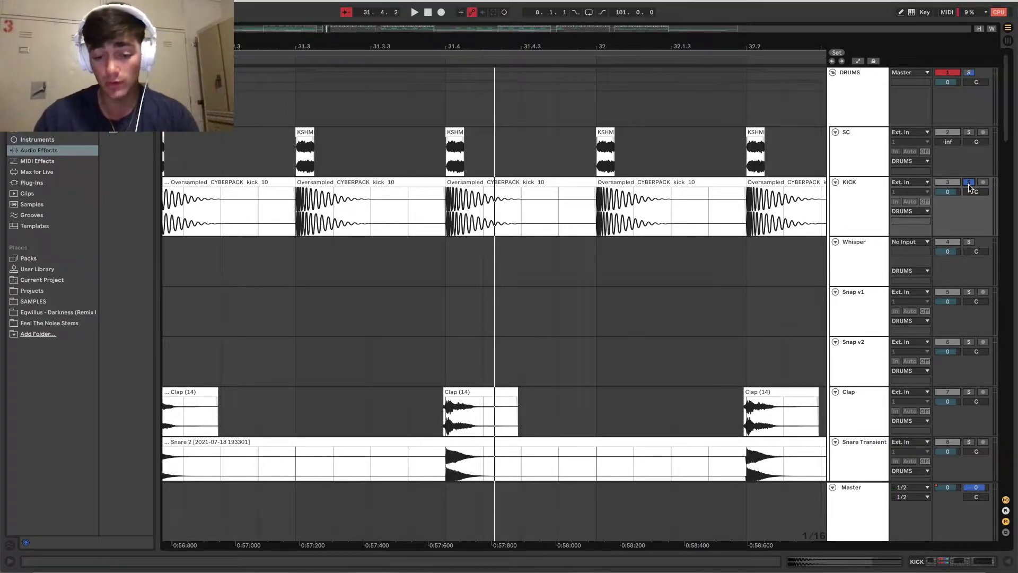
Step: Show the KICK track's effect chain and select its DRUM MASTER rack
click(847, 206)
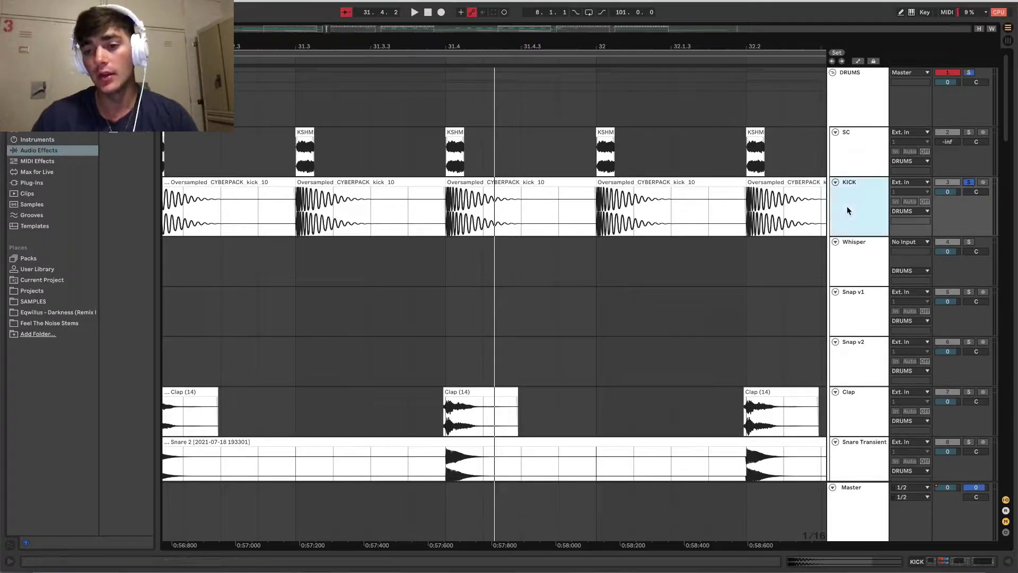
scroll(543, 235, down, 3)
scroll(543, 235, left, 4)
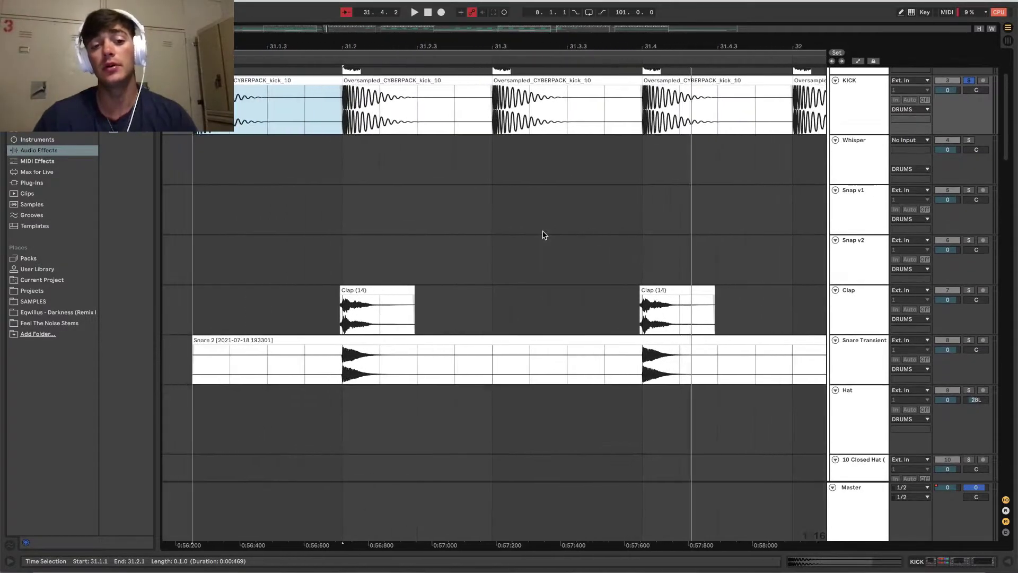
scroll(544, 235, up, 1)
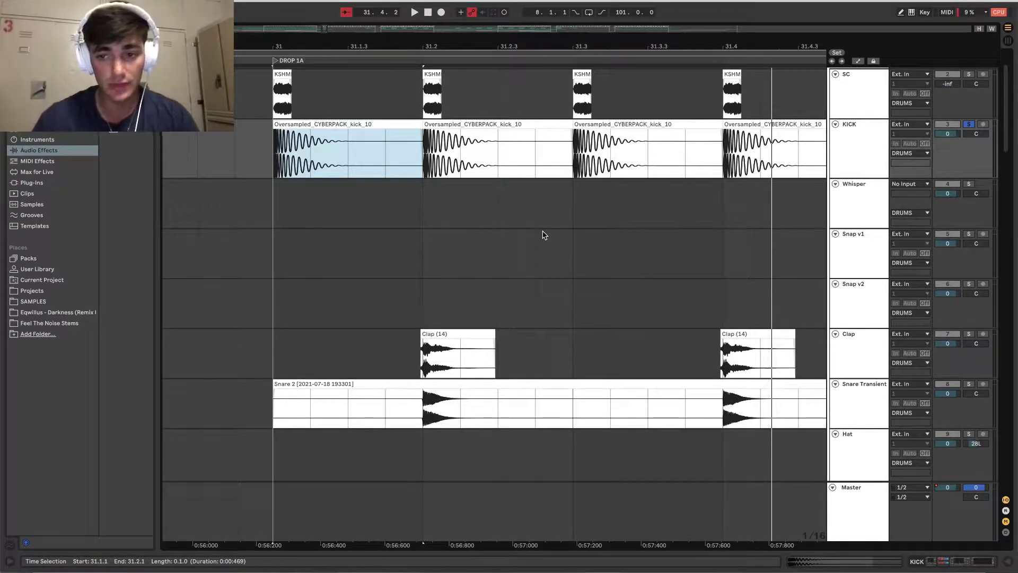
scroll(544, 235, up, 1)
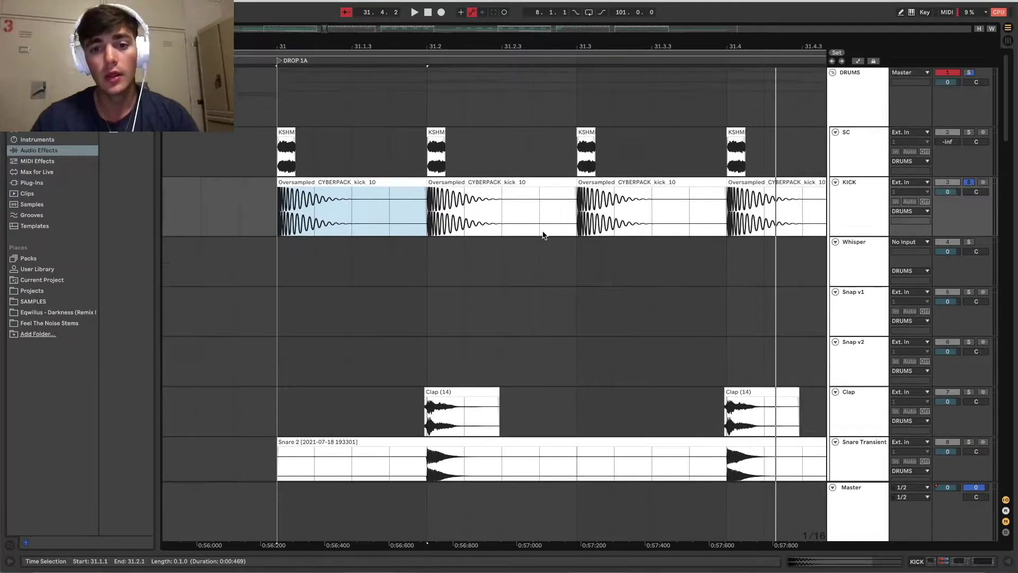
double_click(860, 183)
click(860, 183)
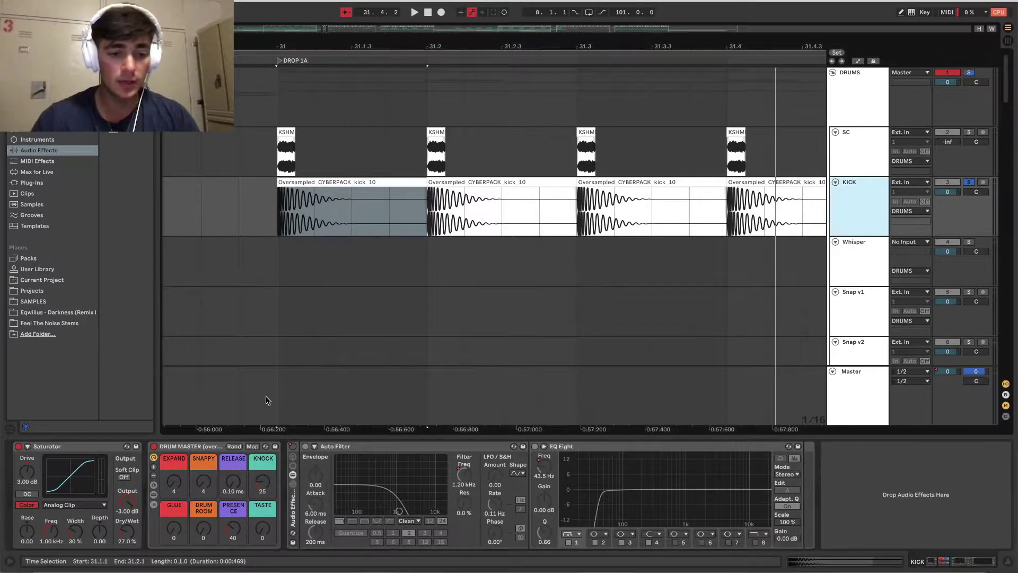
click(178, 448)
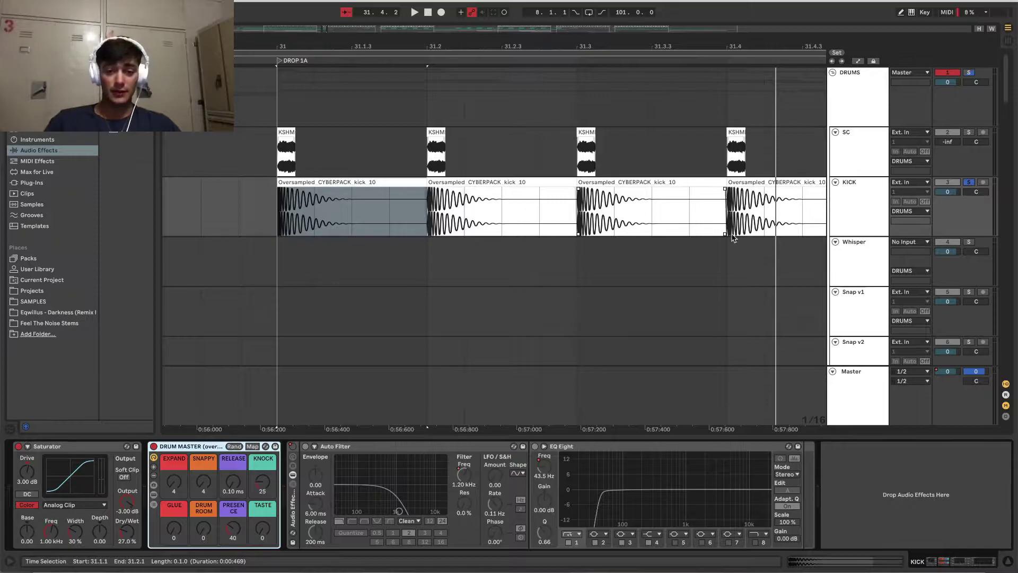
Step: Inspect the device chains of the SC track and the BASS/SYNTH group, and select the group's Sidechain Preset compressor
click(858, 144)
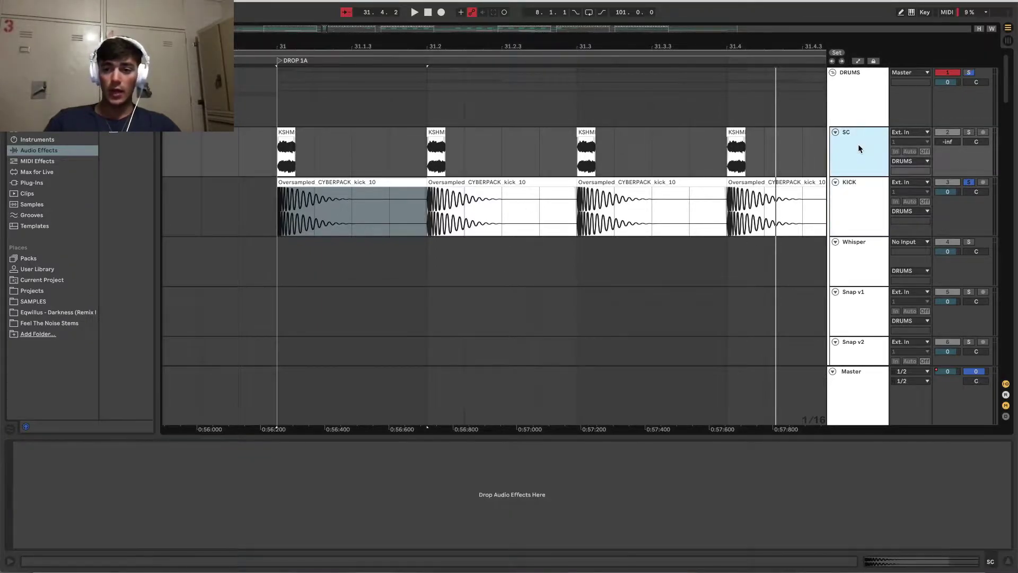
click(841, 221)
scroll(849, 292, down, 10)
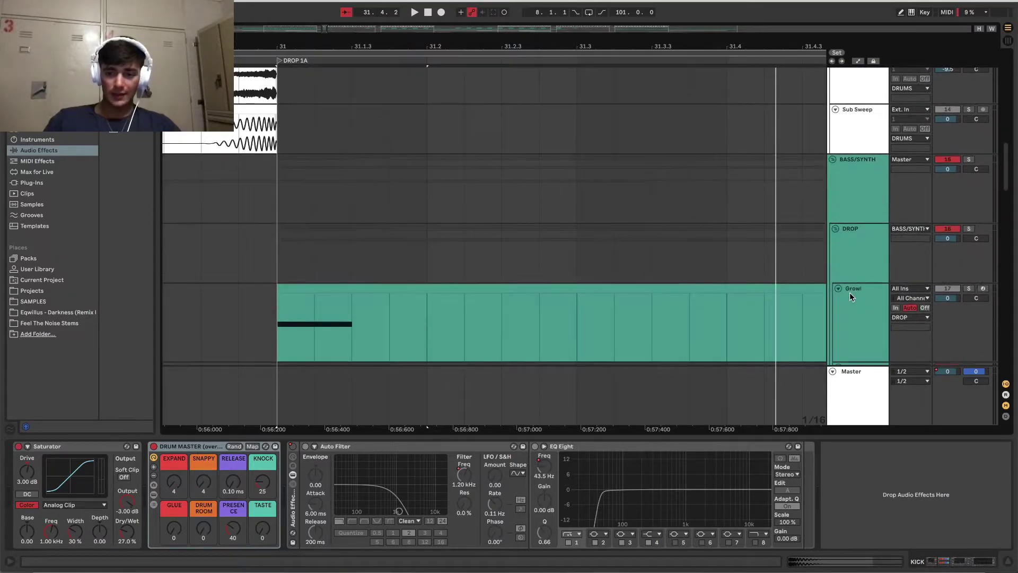
click(847, 182)
scroll(758, 239, up, 10)
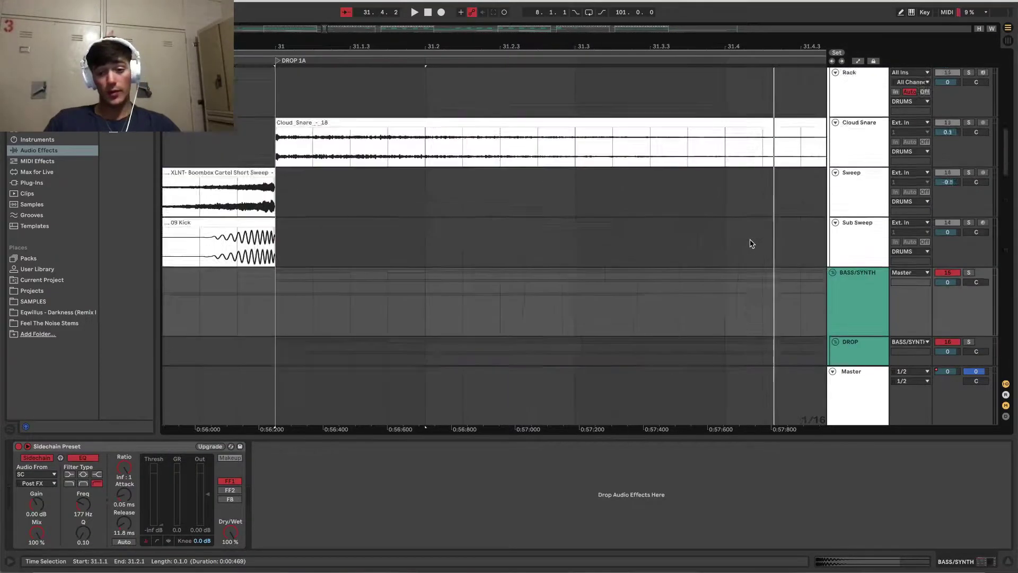
click(407, 473)
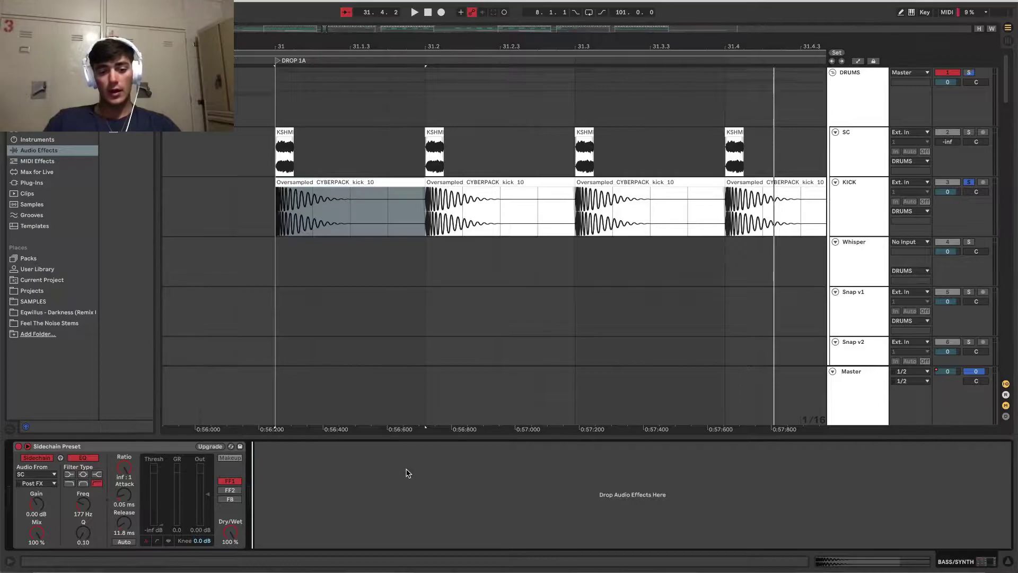
click(128, 452)
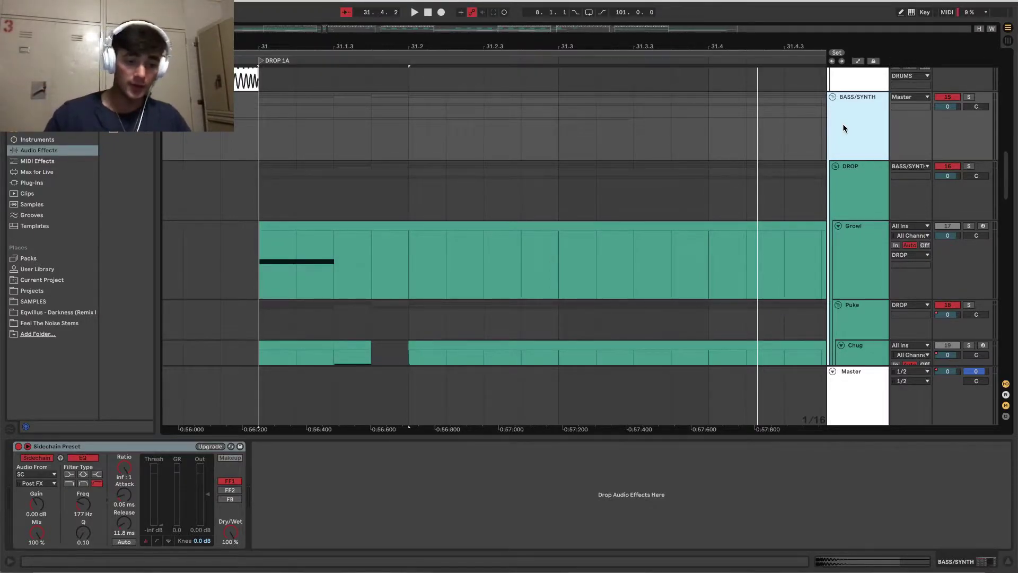
click(151, 446)
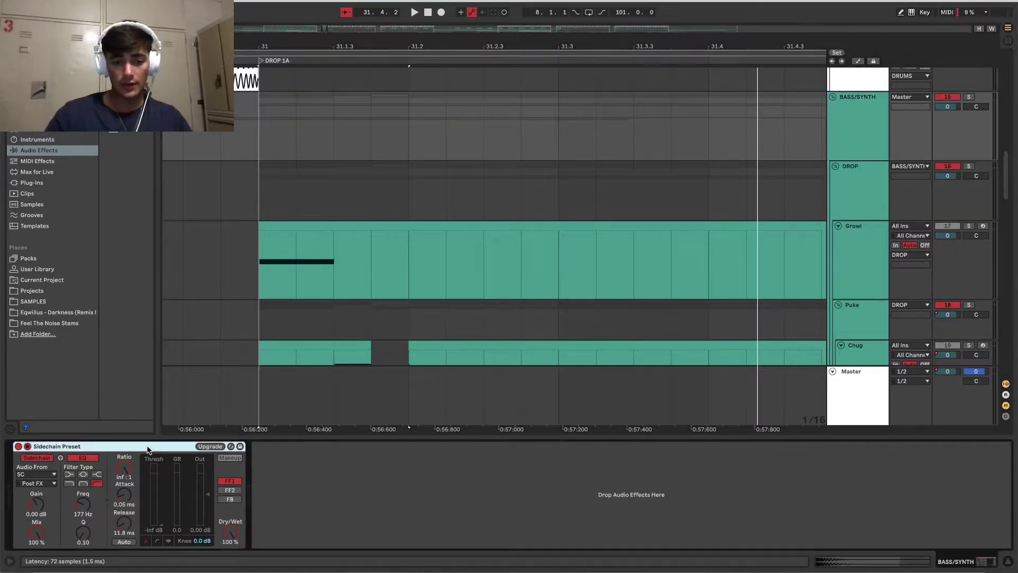
Step: Examine the Sidechain Preset's audio source on BASS/SYNTH and the SC track's trigger clips, selecting the first one in DROP 1A
scroll(578, 318, up, 5)
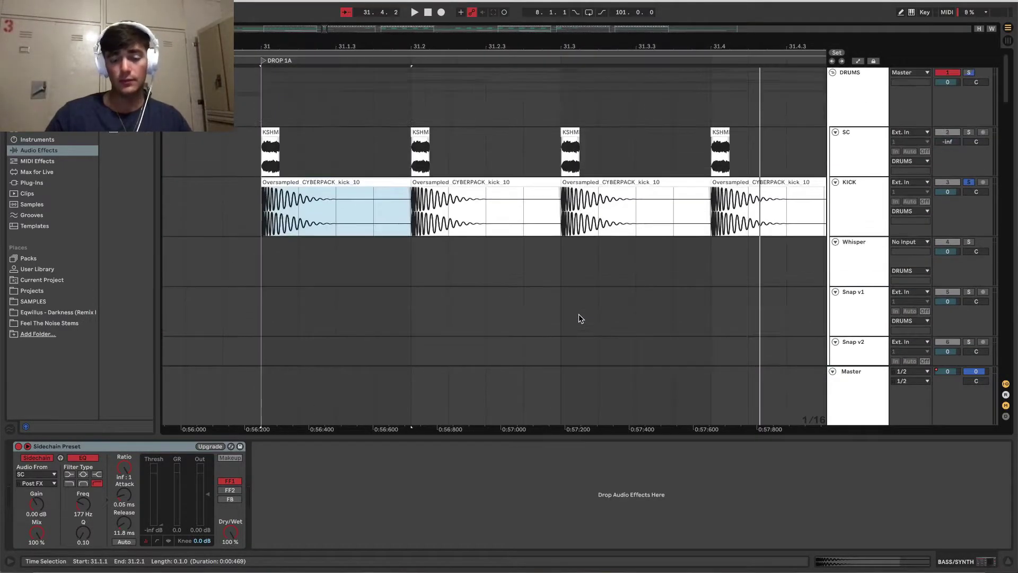
scroll(578, 318, right, 2)
scroll(580, 318, up, 5)
scroll(579, 318, left, 5)
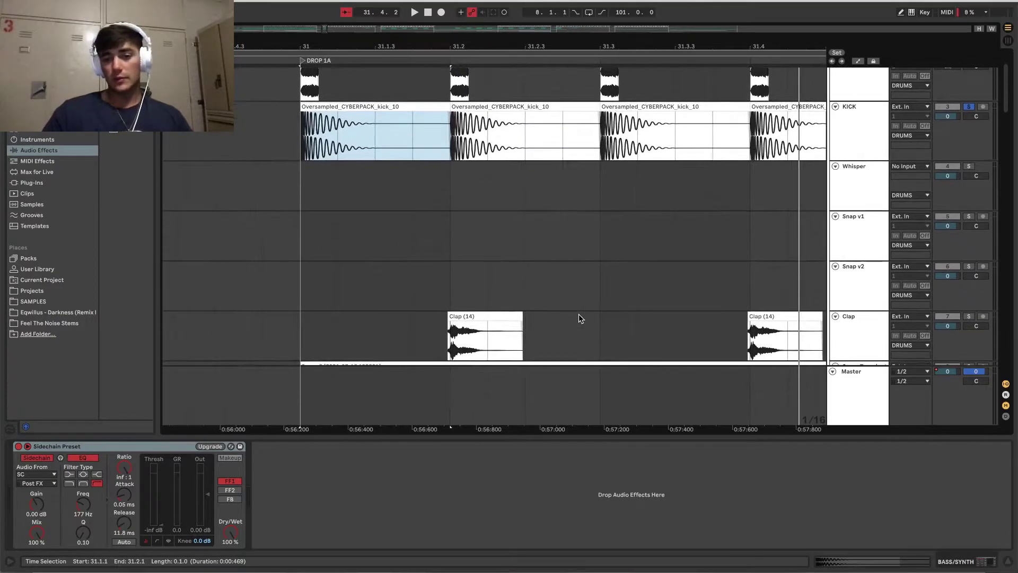
scroll(536, 297, down, 10)
scroll(536, 298, right, 3)
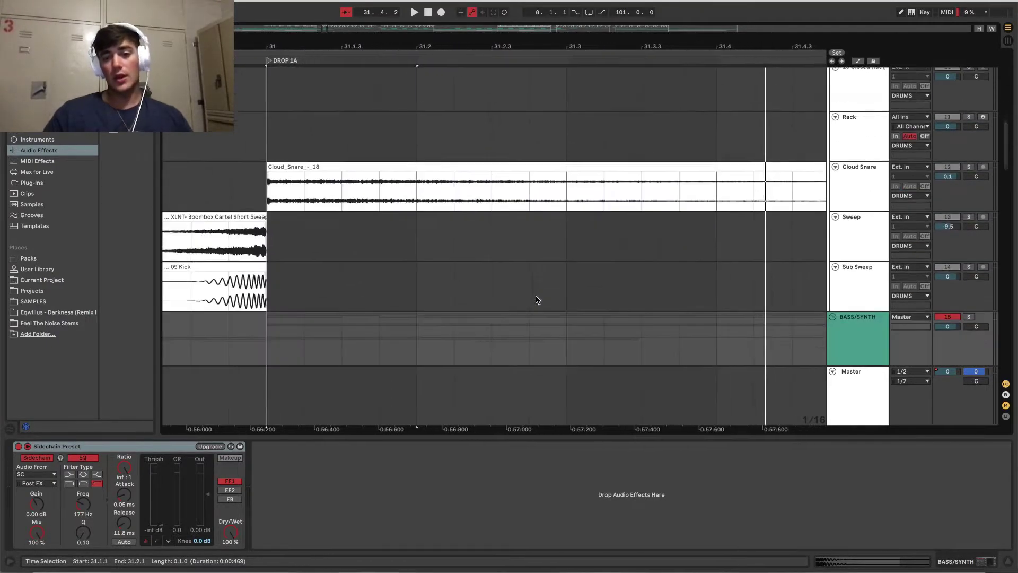
scroll(536, 299, down, 1)
click(860, 175)
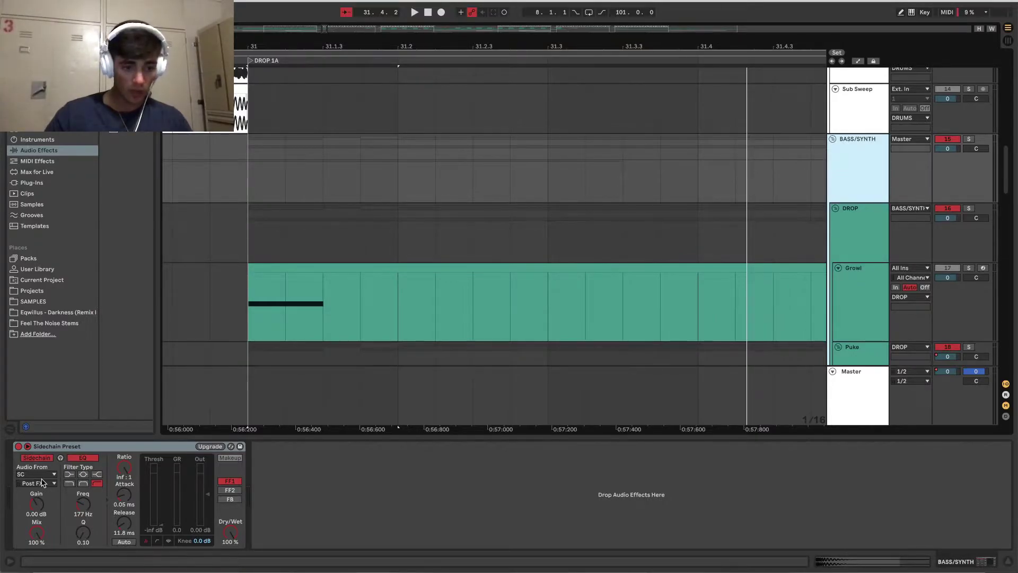
scroll(389, 299, up, 12)
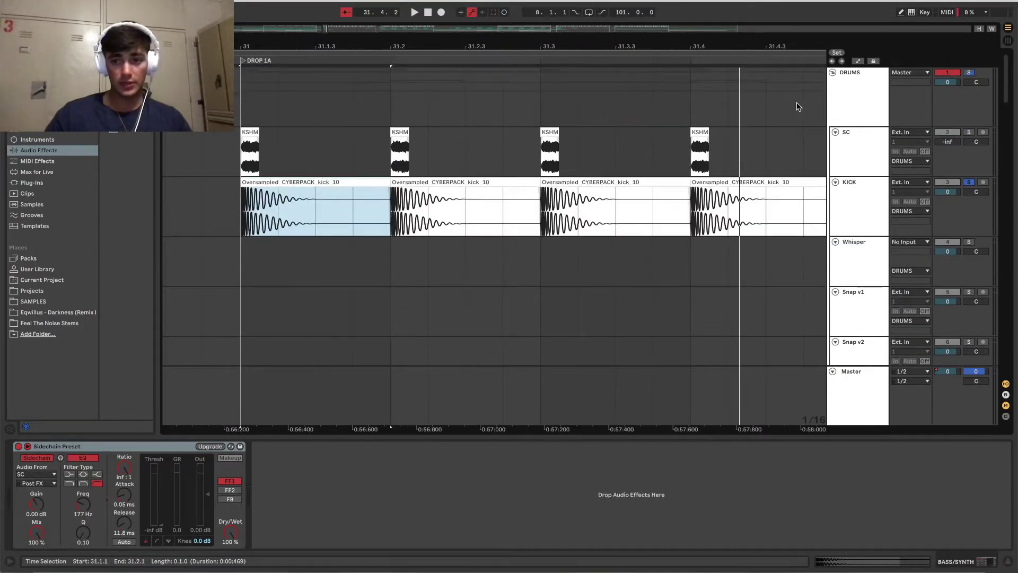
click(854, 145)
click(250, 132)
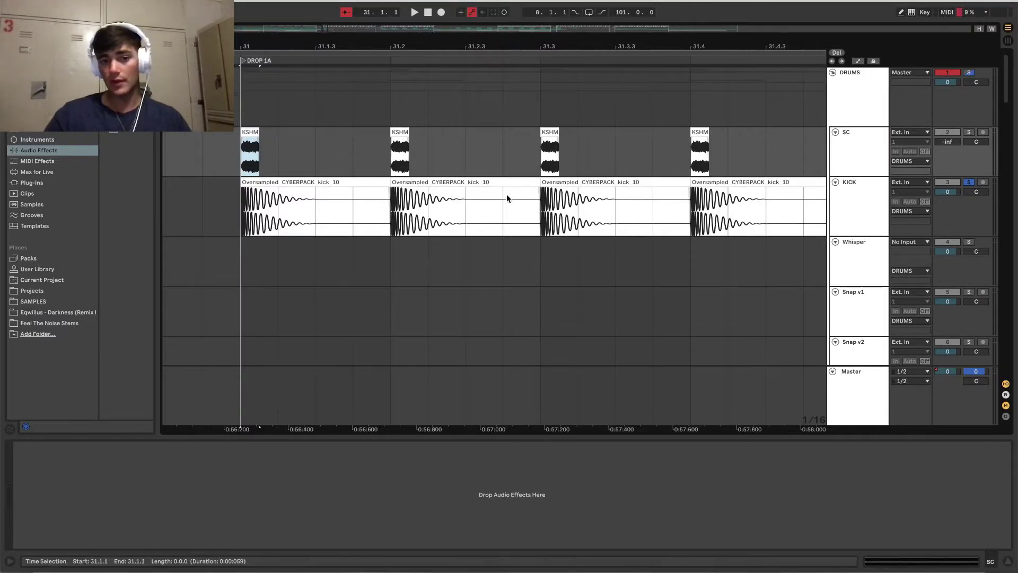
Step: Solo the BASS/SYNTH group and play it from bar 31 with its Sidechain Preset displayed
scroll(859, 295, down, 10)
click(857, 297)
scroll(858, 298, down, 3)
click(862, 97)
click(968, 92)
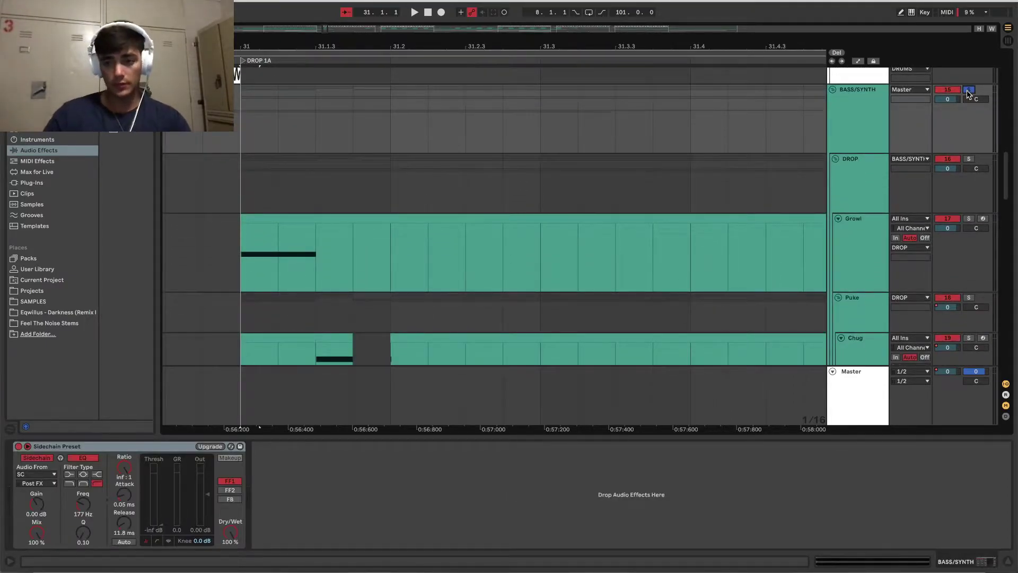
key(space)
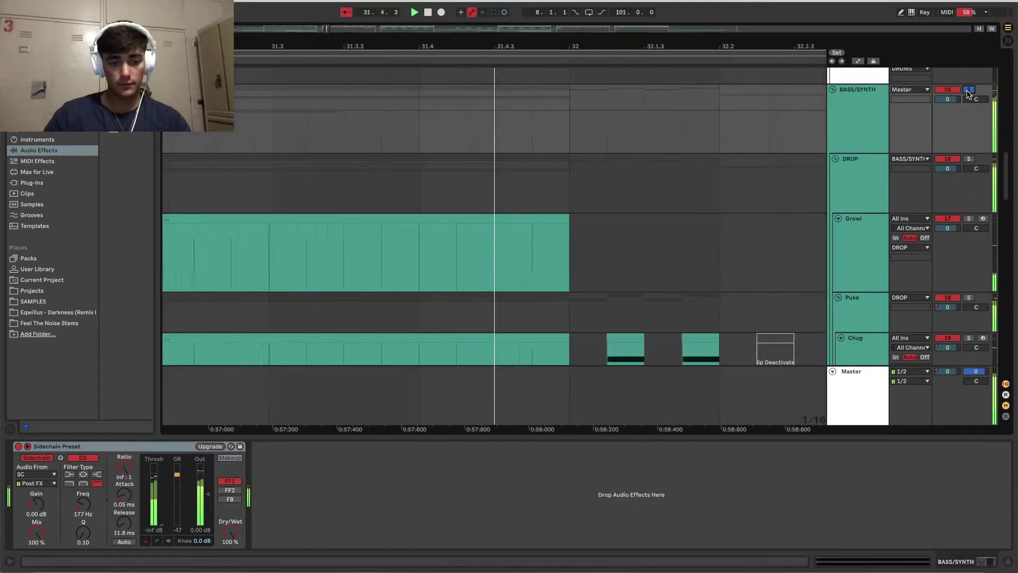
scroll(532, 151, up, 1)
key(space)
scroll(532, 151, up, 6)
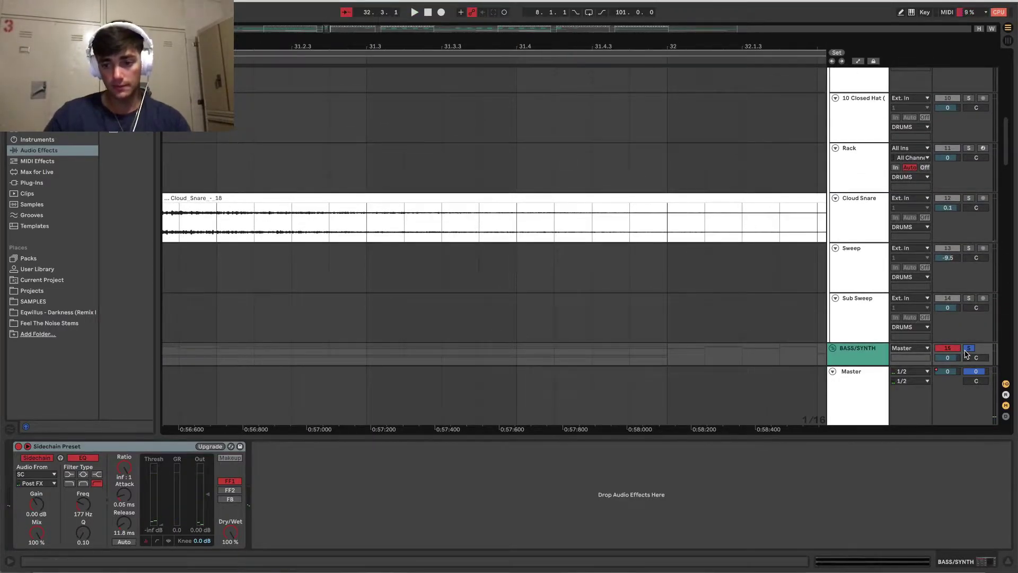
Step: Unsolo the BASS/SYNTH group and play the full mix briefly from the start of DROP 1A
click(966, 352)
key(space)
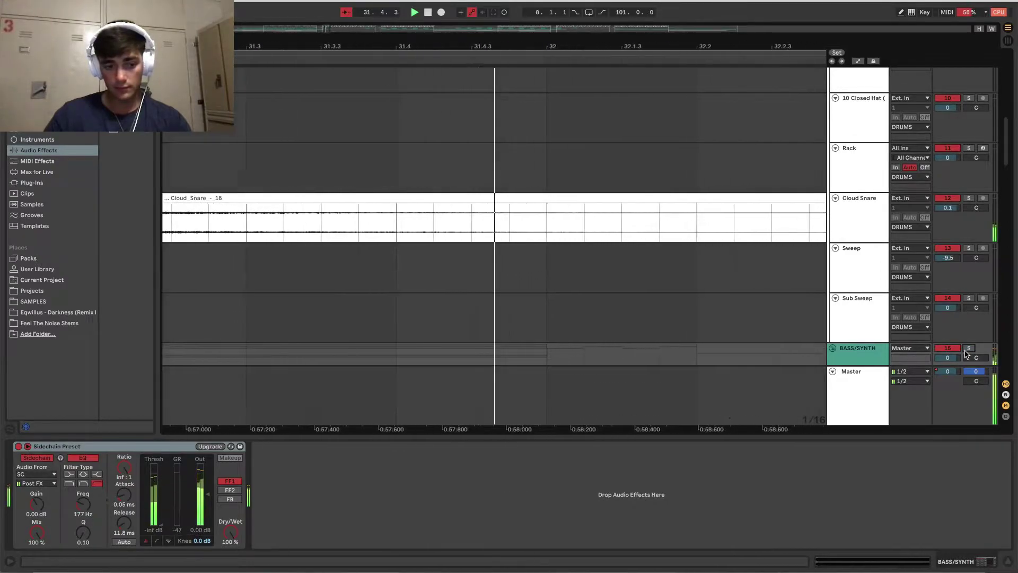
scroll(454, 268, down, 8)
key(space)
scroll(454, 271, up, 10)
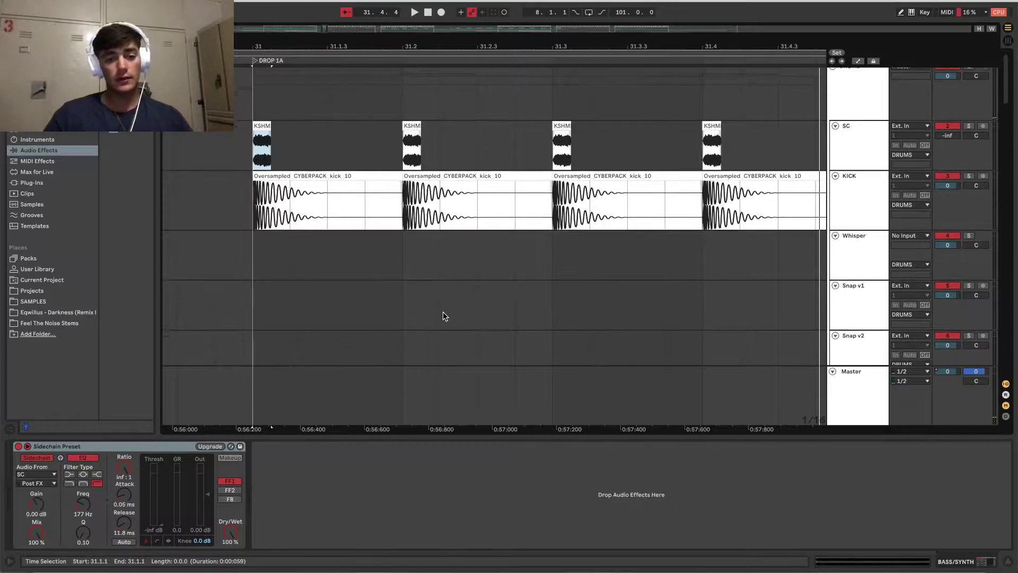
Step: Play the Clap track soloed from the first clip in DROP 1A, followed by the Snare Transient track on its own
scroll(443, 317, down, 3)
scroll(445, 317, down, 5)
scroll(443, 313, down, 2)
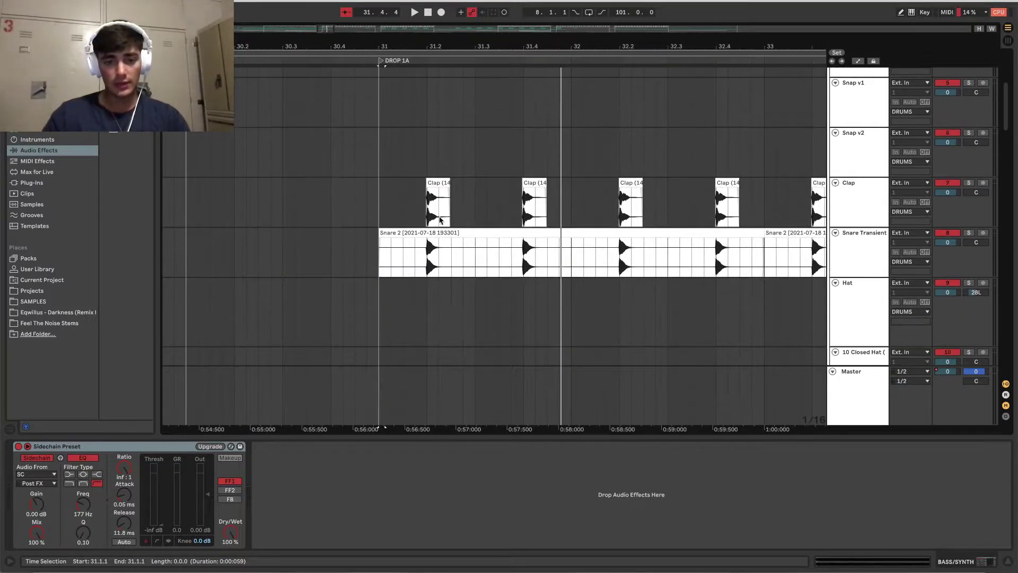
click(439, 183)
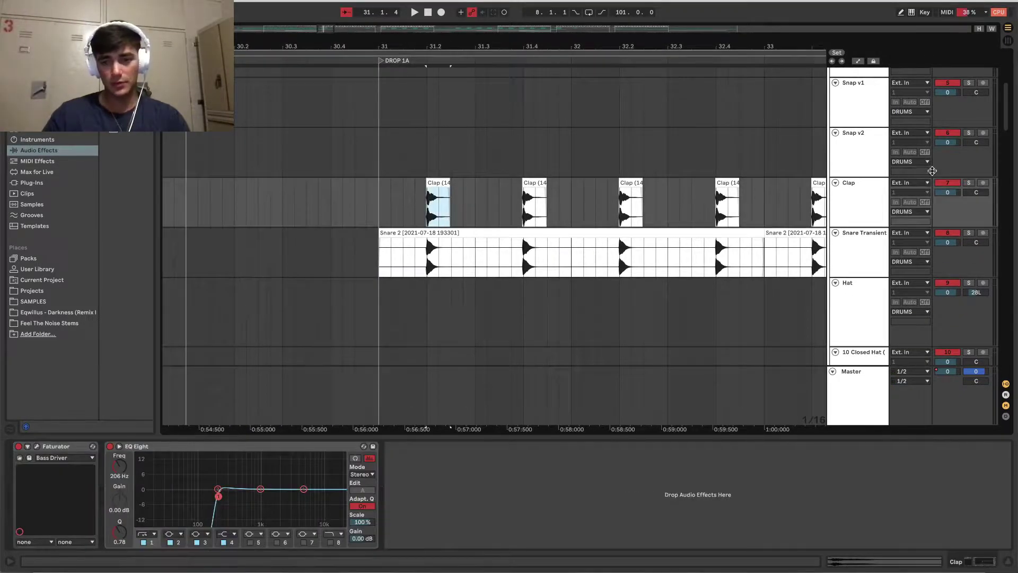
click(968, 183)
key(space)
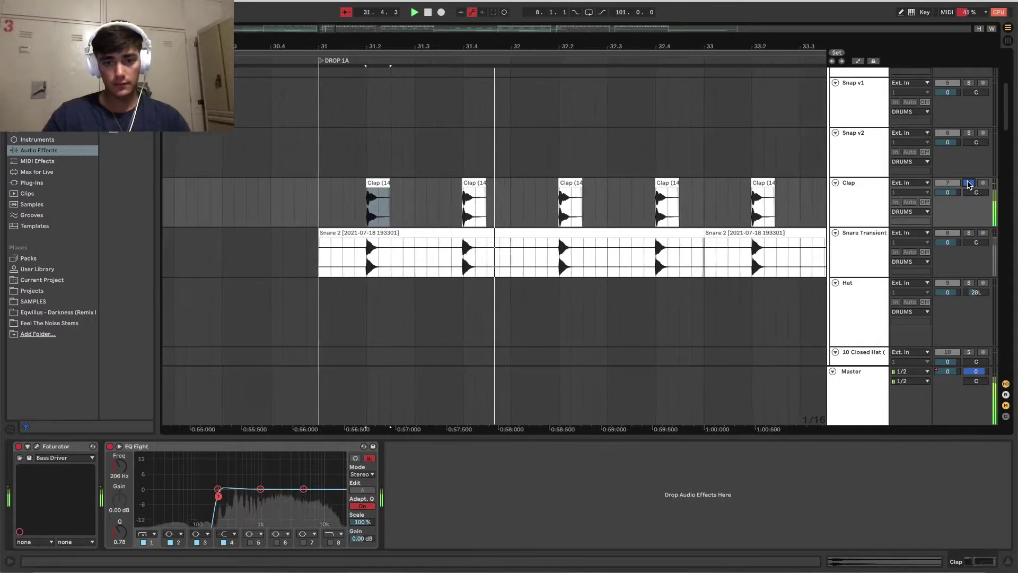
click(970, 233)
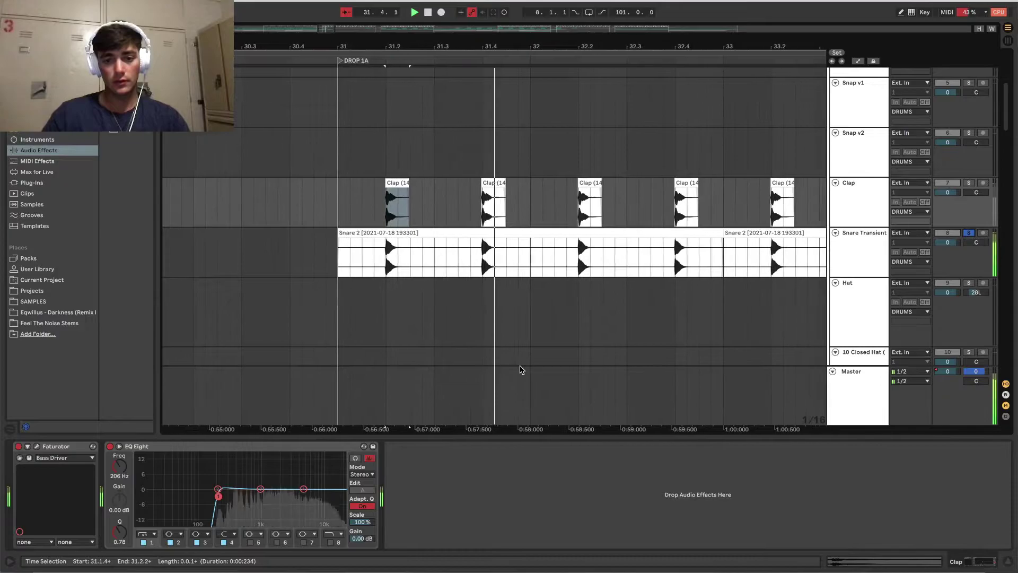
key(space)
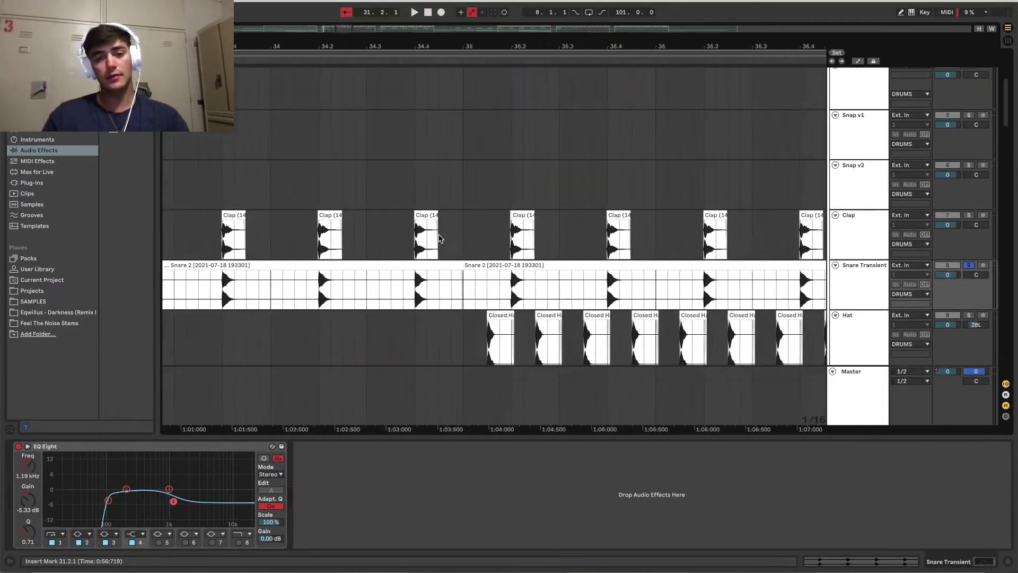
Step: Select the Closed Hat clip at 38.3.3 to show the Hat track's devices, and play the Hat track soloed
scroll(439, 239, right, 5)
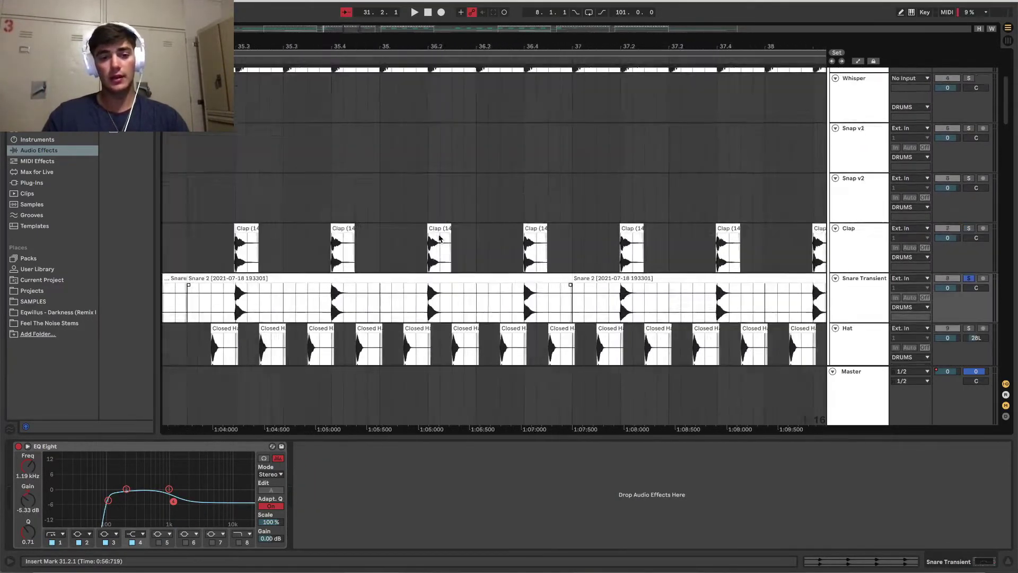
scroll(439, 239, right, 15)
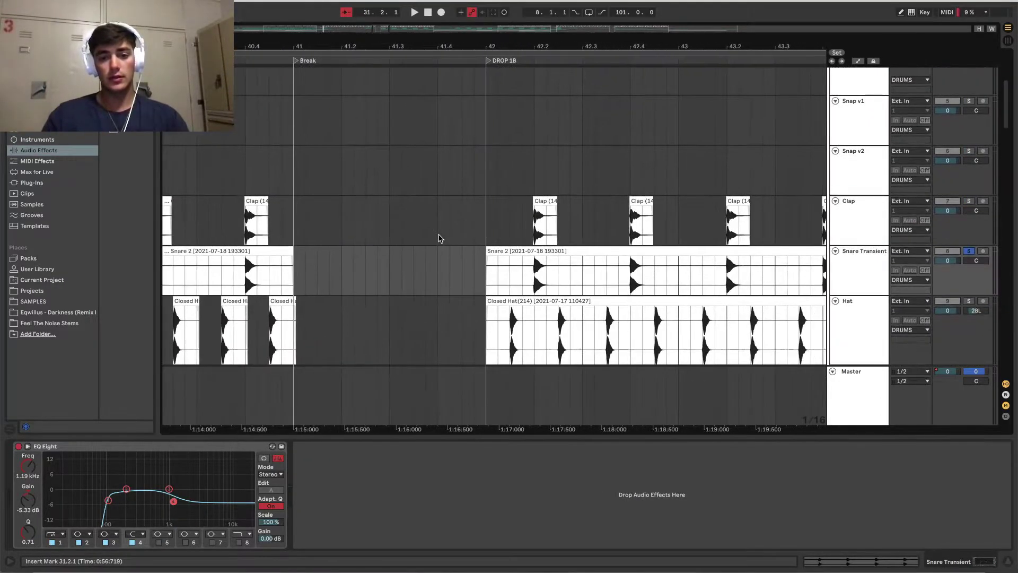
scroll(534, 302, down, 5)
scroll(535, 305, left, 8)
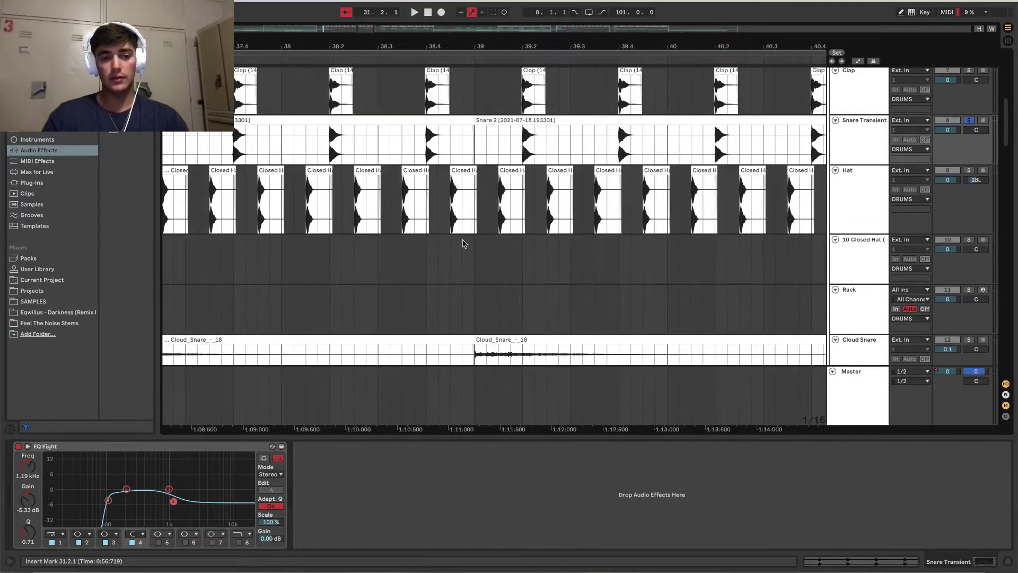
click(406, 168)
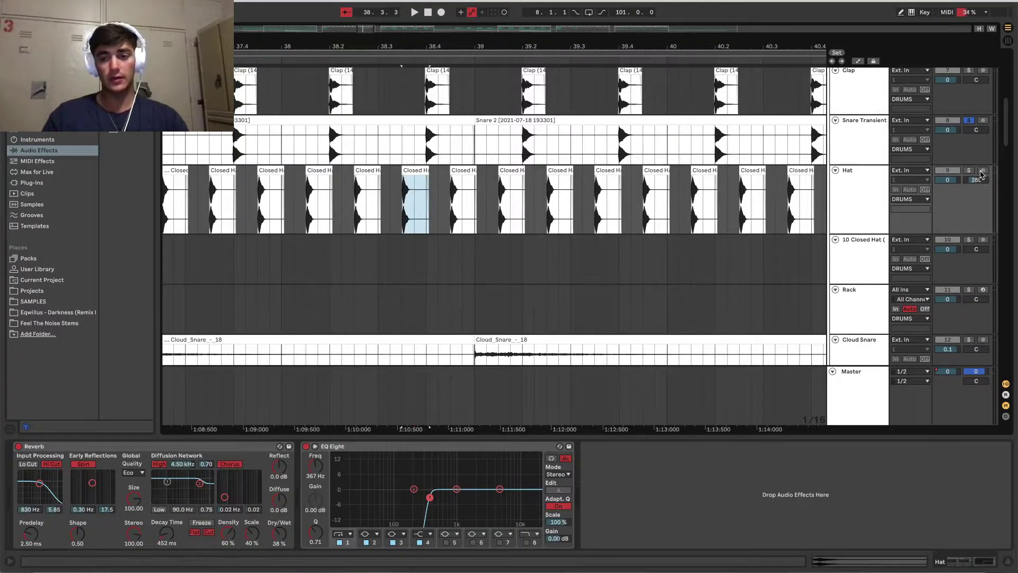
click(969, 170)
key(space)
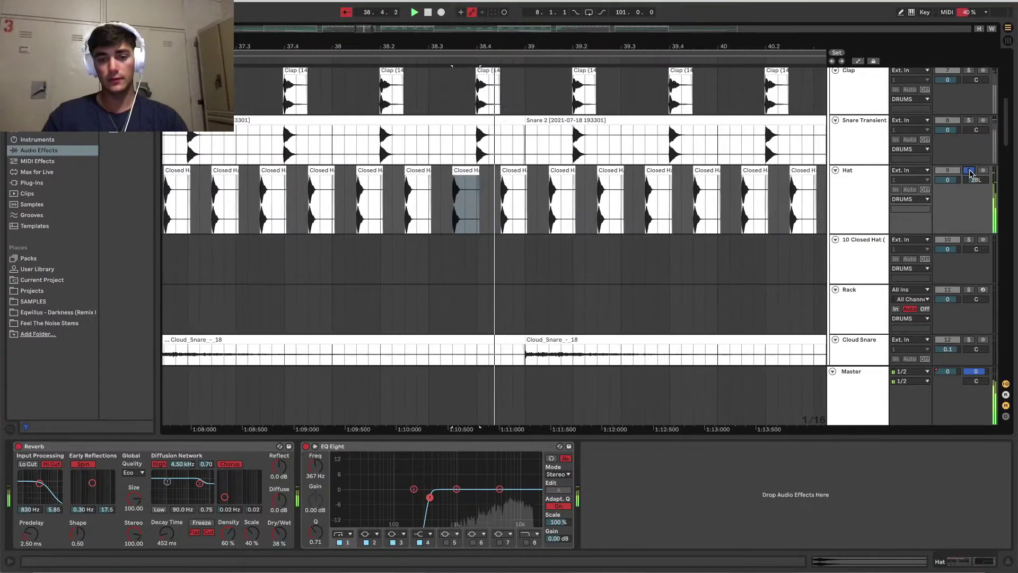
Step: Select the first Cloud Snare clip in DROP 1A and play the Cloud Snare track soloed from bar 31
scroll(718, 286, down, 3)
scroll(720, 288, right, 3)
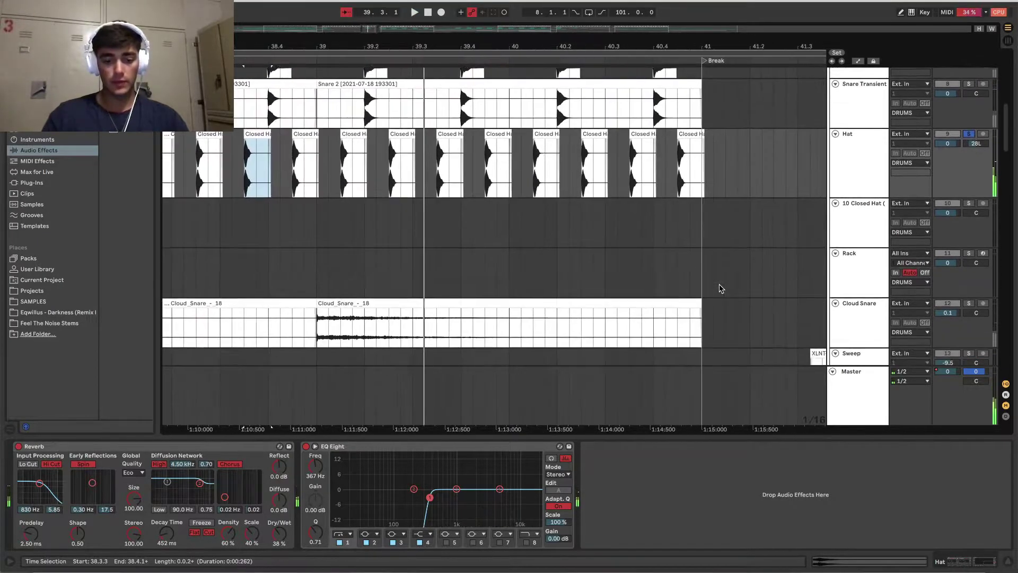
ctrl+scroll(720, 289, down, 5)
scroll(720, 288, down, 2)
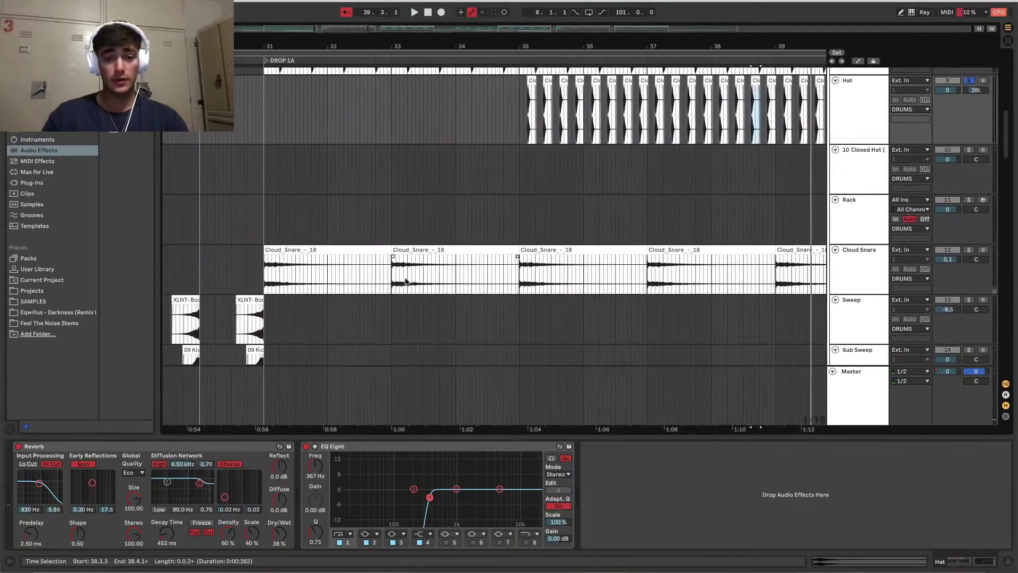
click(350, 249)
scroll(350, 252, down, 5)
scroll(350, 253, left, 1)
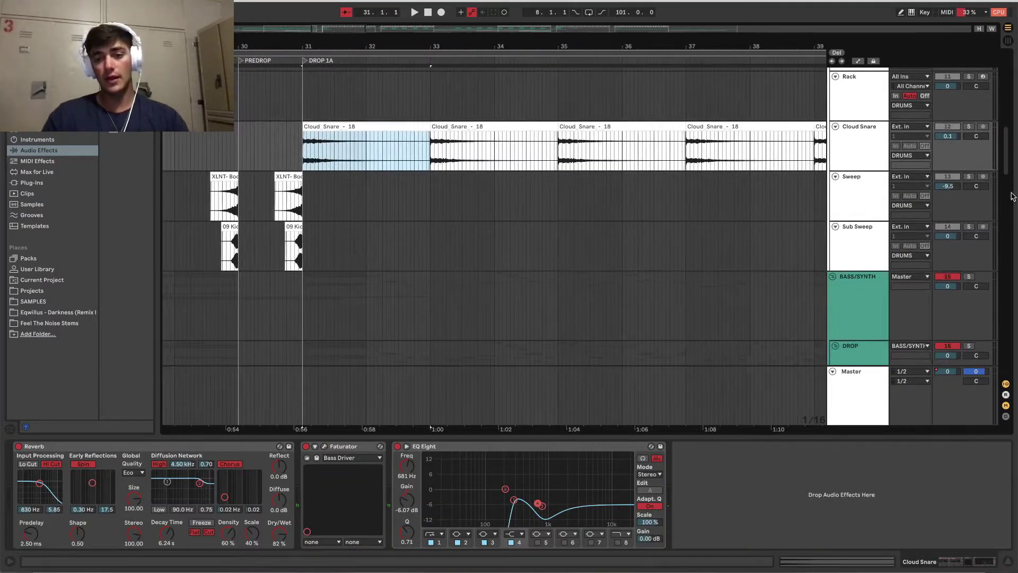
click(970, 128)
key(space)
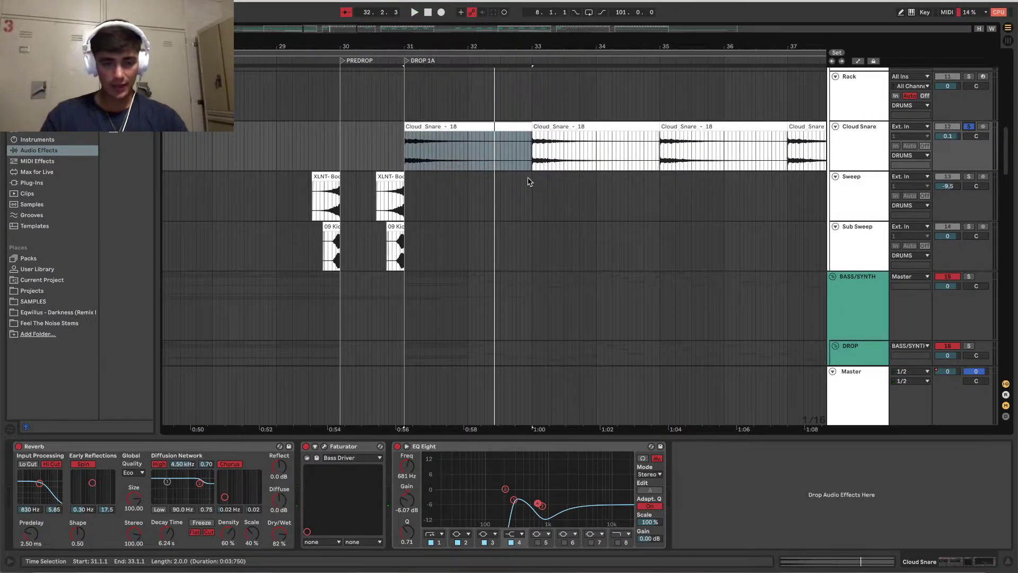
Step: Select the Growl clip at the start of DROP 1A to show the Growl track's device chain
scroll(528, 182, down, 3)
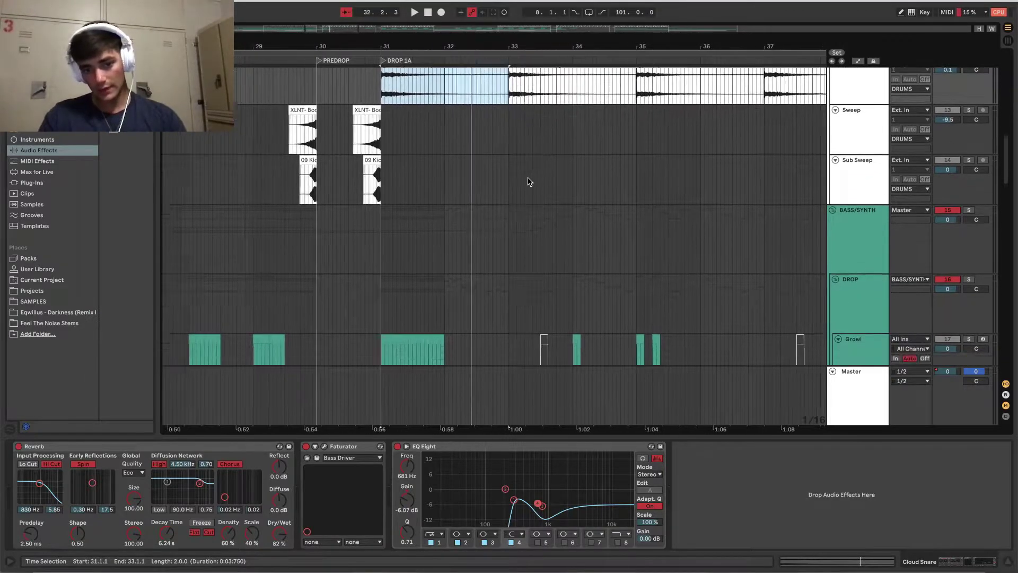
scroll(527, 181, left, 1)
scroll(528, 182, up, 3)
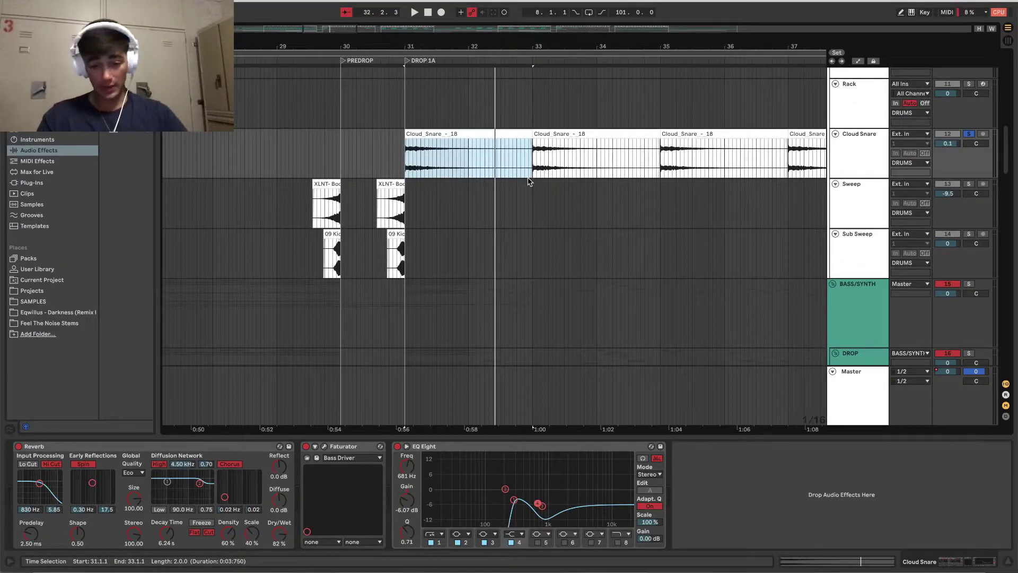
scroll(528, 181, down, 4)
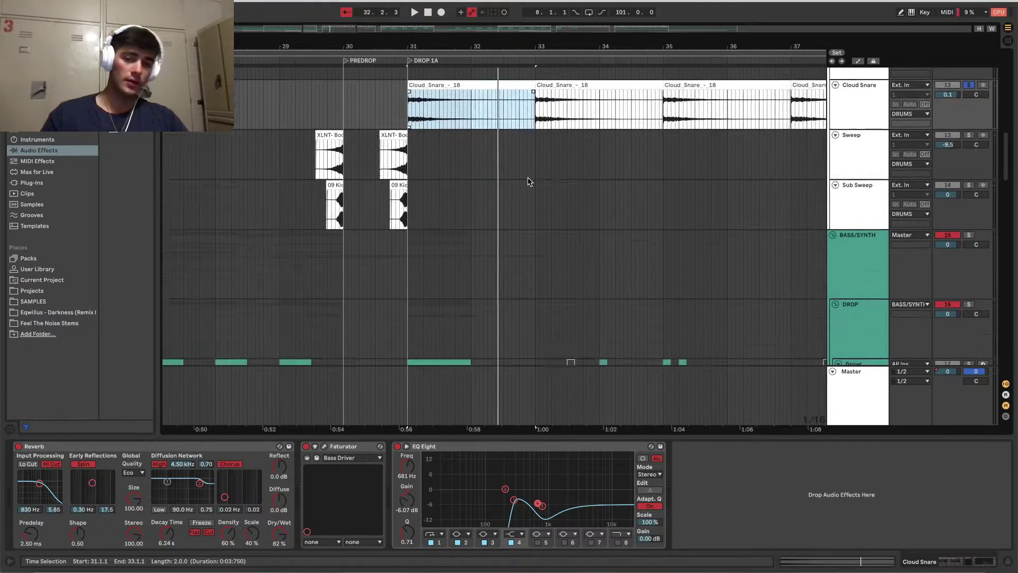
scroll(528, 181, down, 4)
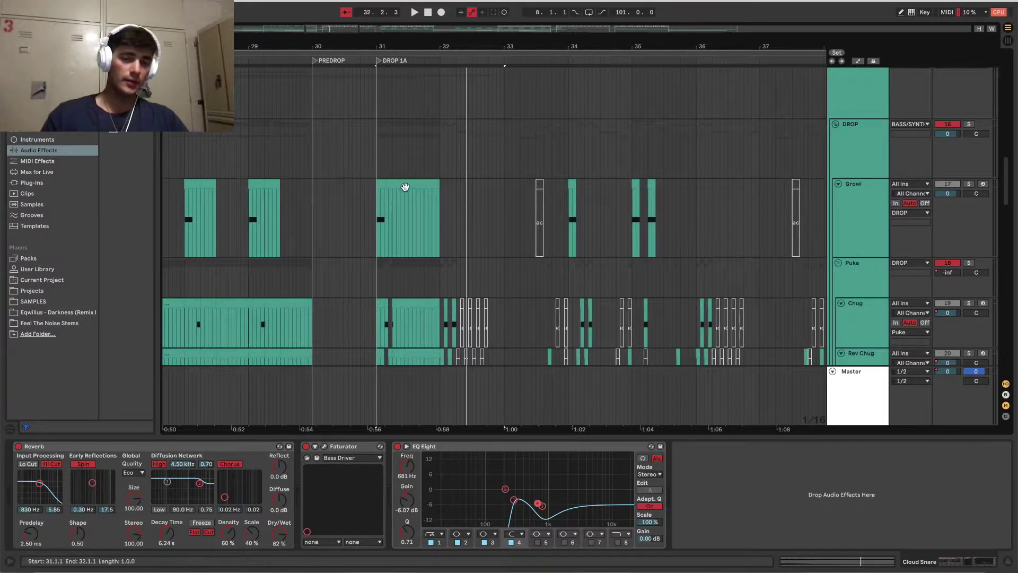
click(405, 189)
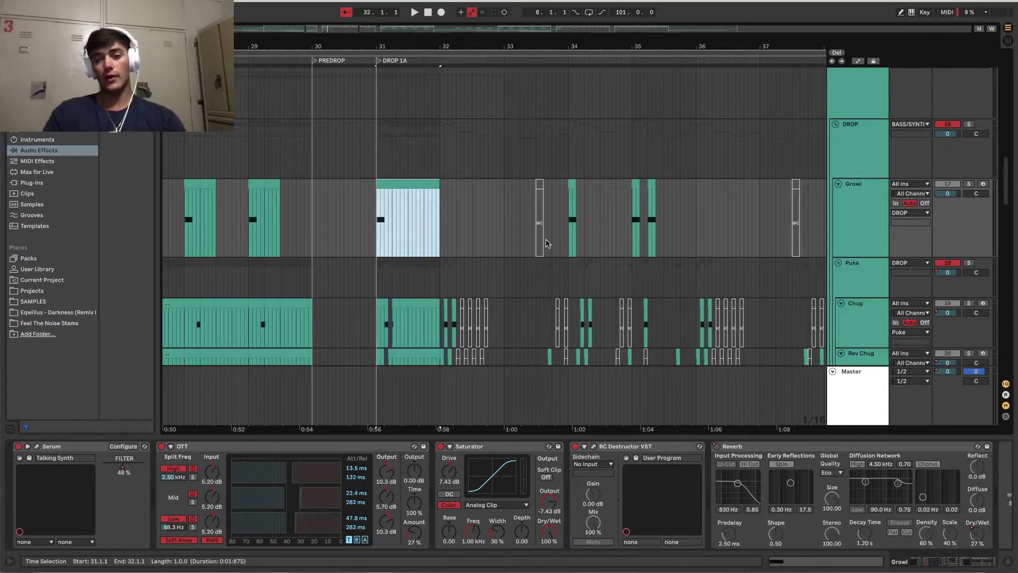
Step: Hide the device chain and look over the DROP group's tracks, from Growl down to the LFO and sample tracks
scroll(496, 210, down, 5)
scroll(496, 210, left, 1)
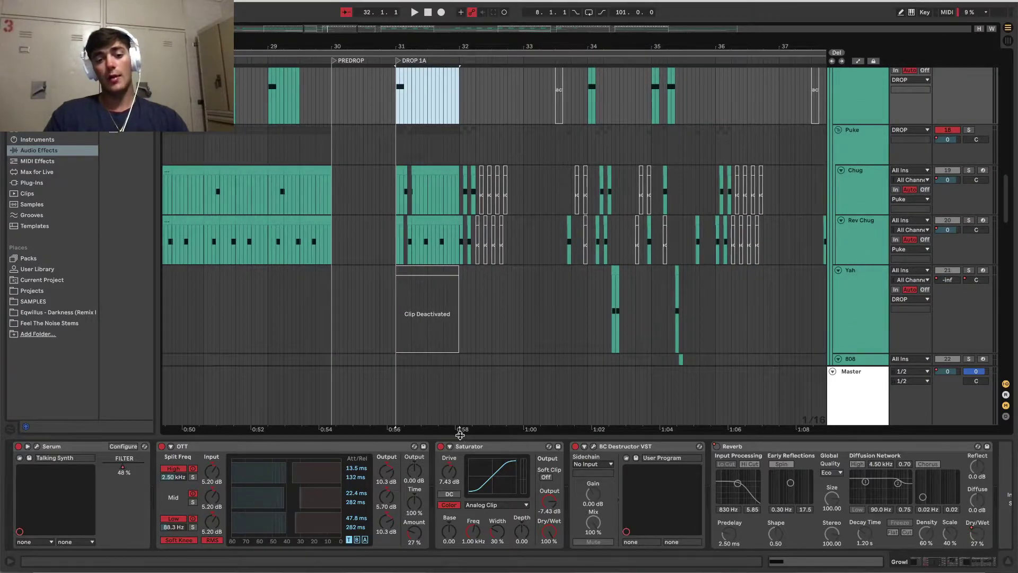
drag(460, 434, 456, 552)
scroll(502, 387, down, 10)
scroll(503, 388, right, 2)
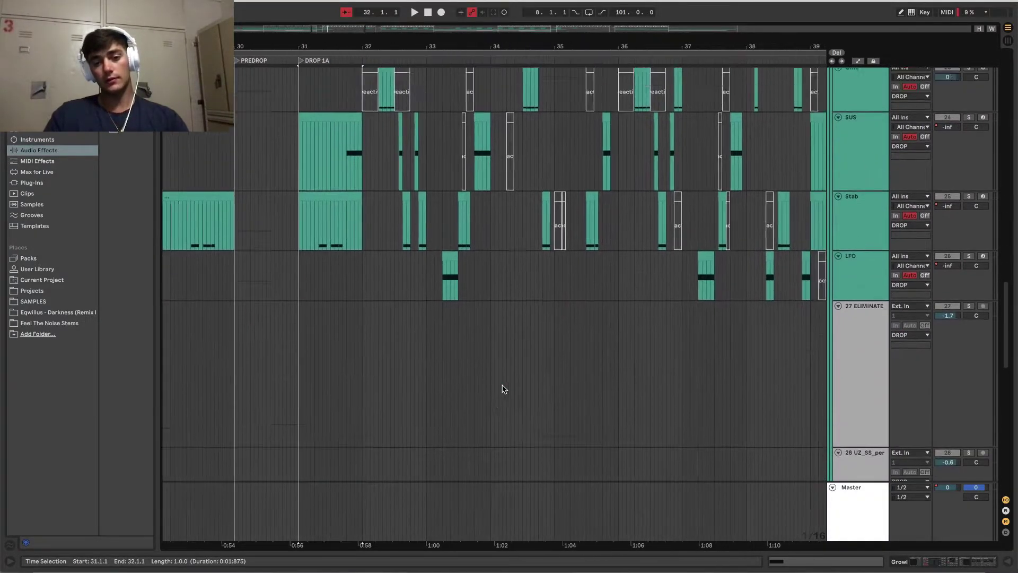
scroll(503, 389, up, 8)
scroll(504, 388, left, 1)
scroll(504, 389, down, 1)
scroll(503, 389, right, 1)
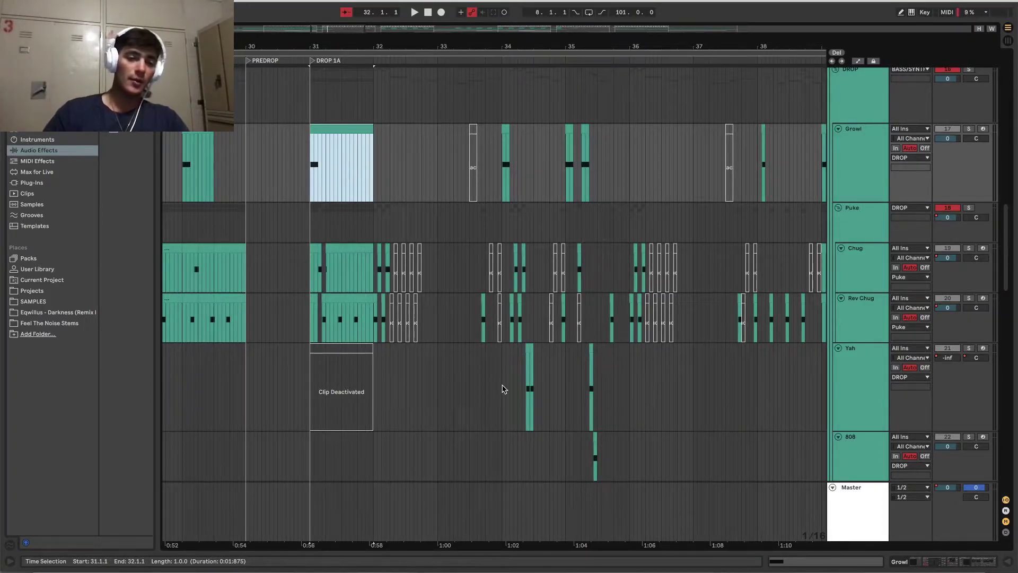
scroll(504, 389, up, 5)
scroll(504, 389, right, 1)
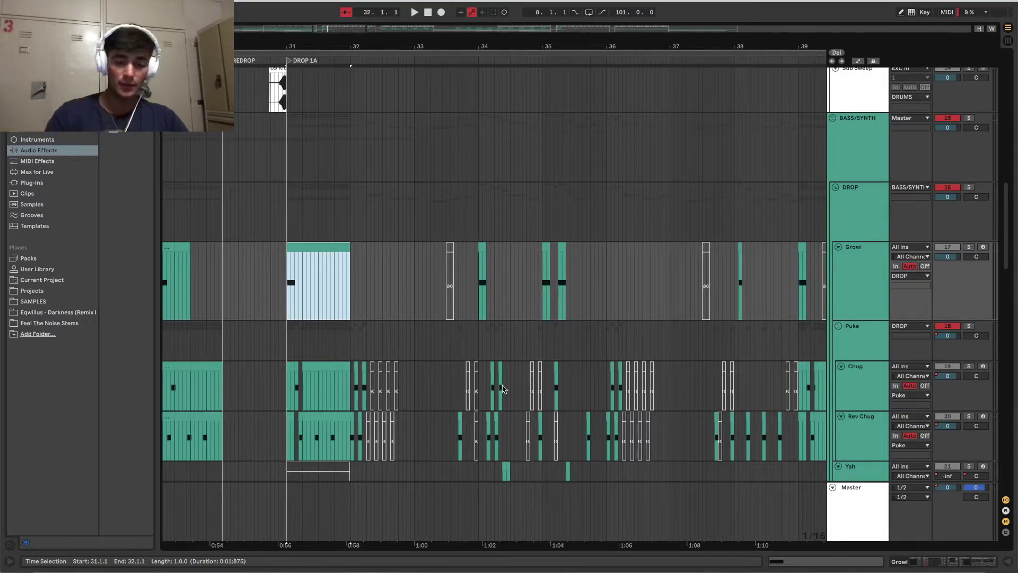
Step: Open the Growl clip at bar 31 to view its MIDI notes, and switch back to the Growl track's device chain
click(331, 246)
double_click(332, 246)
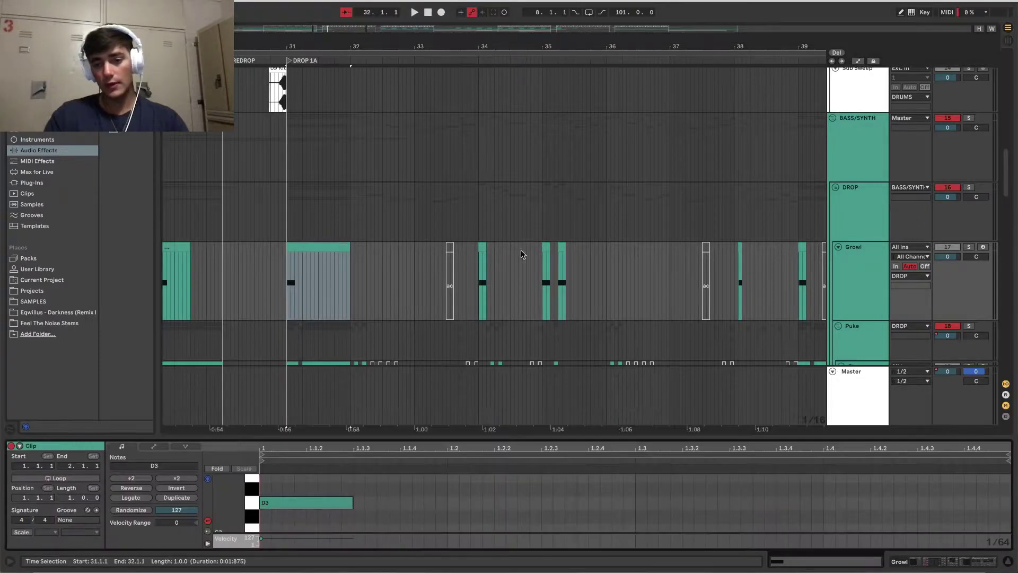
click(871, 294)
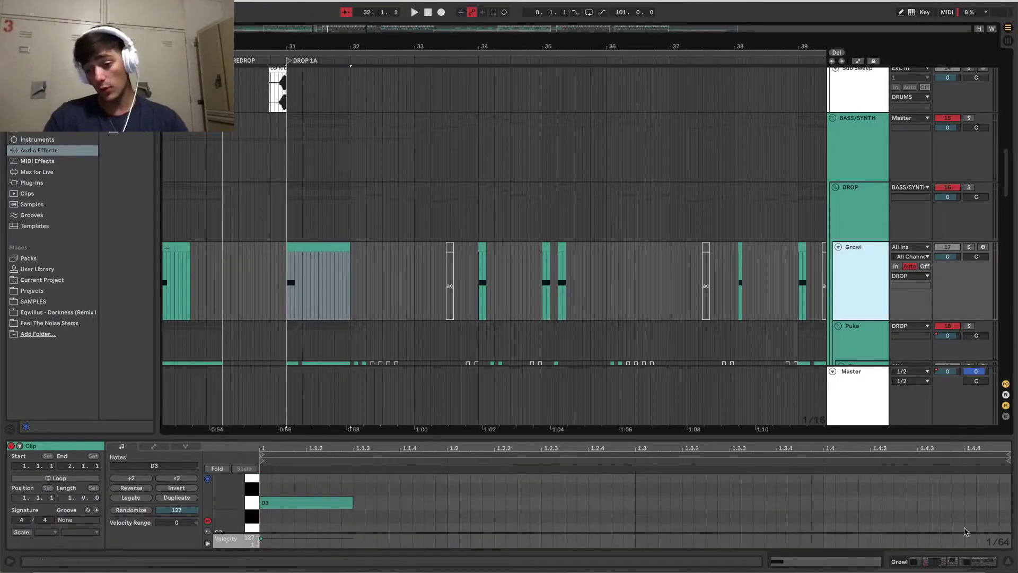
key(shift+Tab)
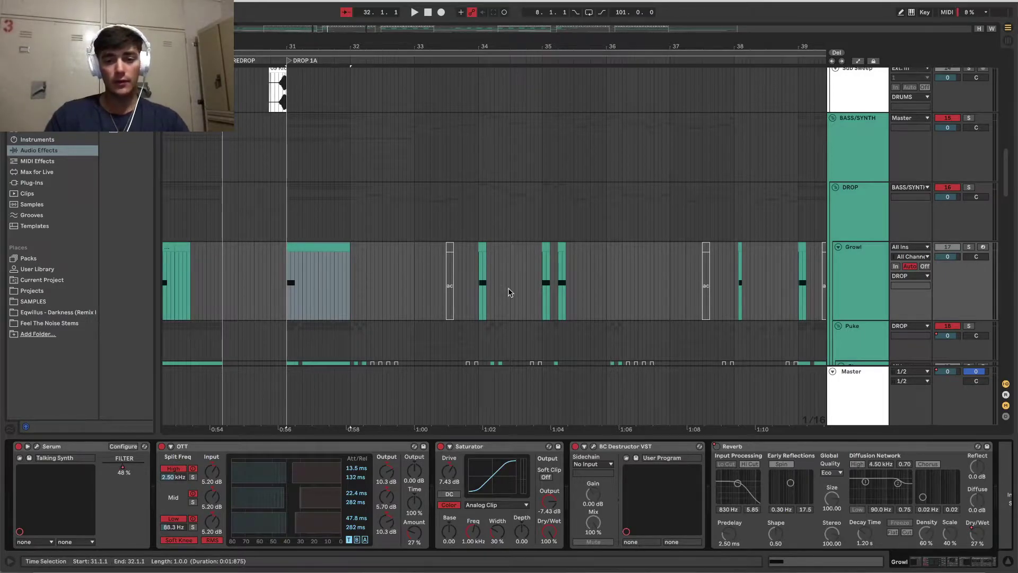
Step: Show Rev Chug's devices by selecting its clip at 31.2, and hide them to survey the clips on the tracks from Chug to LFO
scroll(313, 297, down, 8)
click(295, 196)
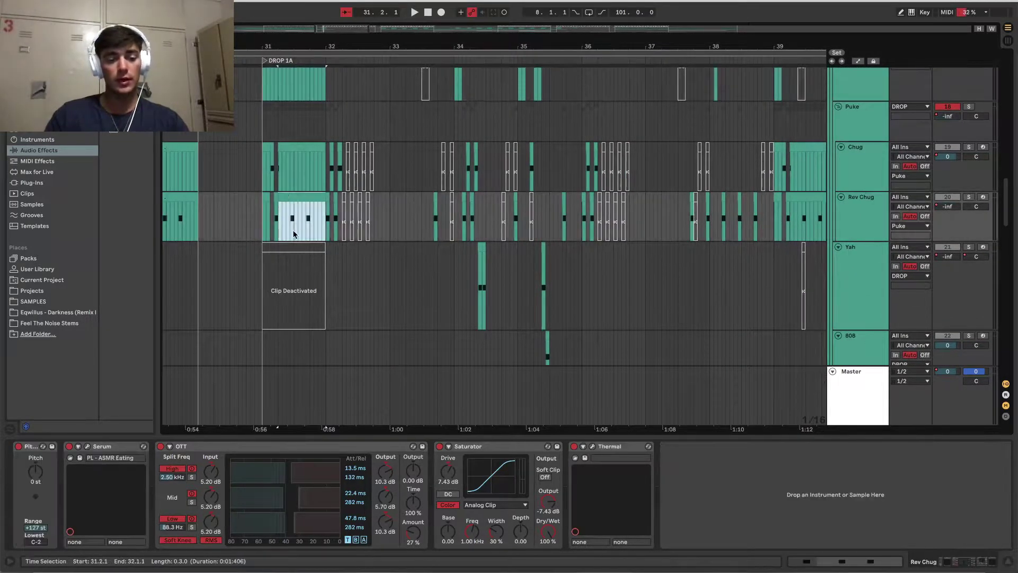
scroll(296, 196, down, 4)
key(ctrl+alt+l)
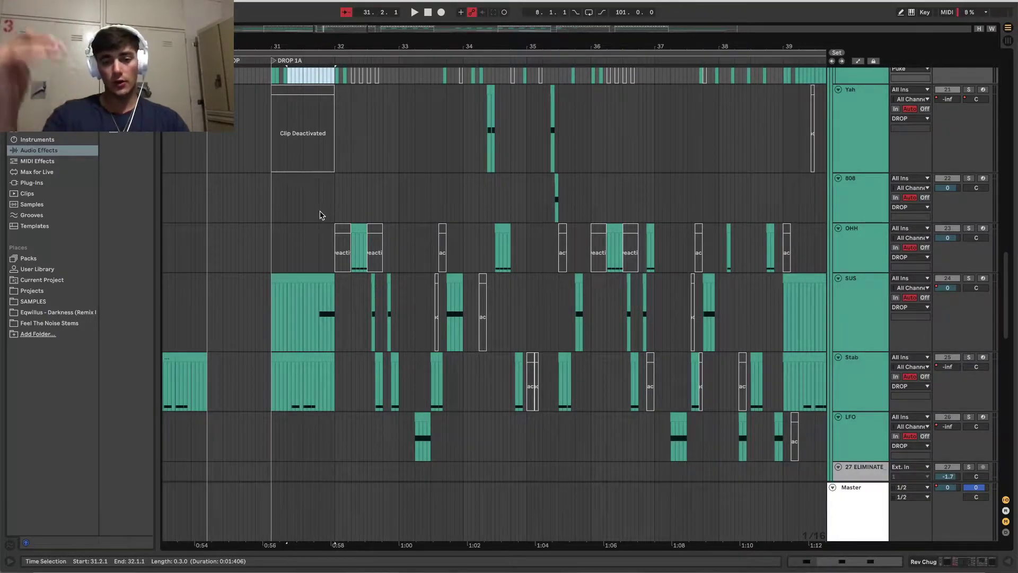
scroll(320, 215, up, 5)
scroll(320, 215, left, 2)
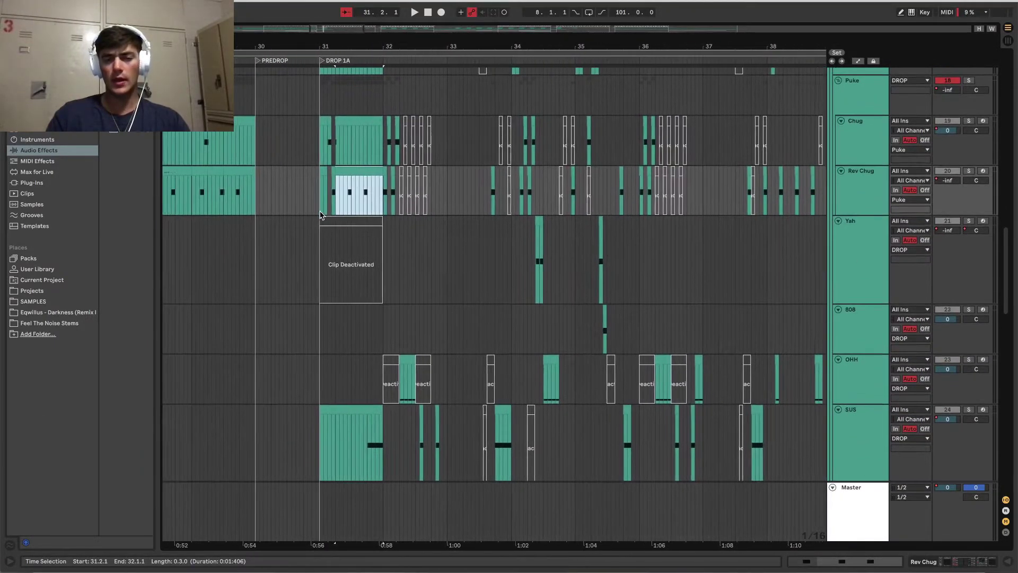
scroll(320, 215, up, 3)
scroll(320, 215, right, 1)
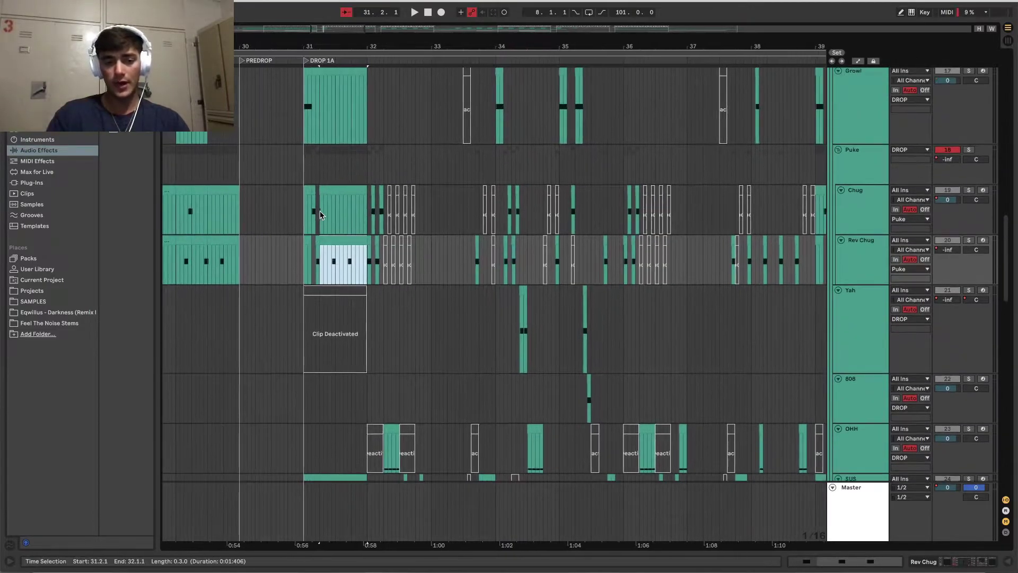
Step: Select the one-bar Growl clip at the start of DROP 1A with the device chain hidden
scroll(320, 214, up, 2)
scroll(320, 215, up, 2)
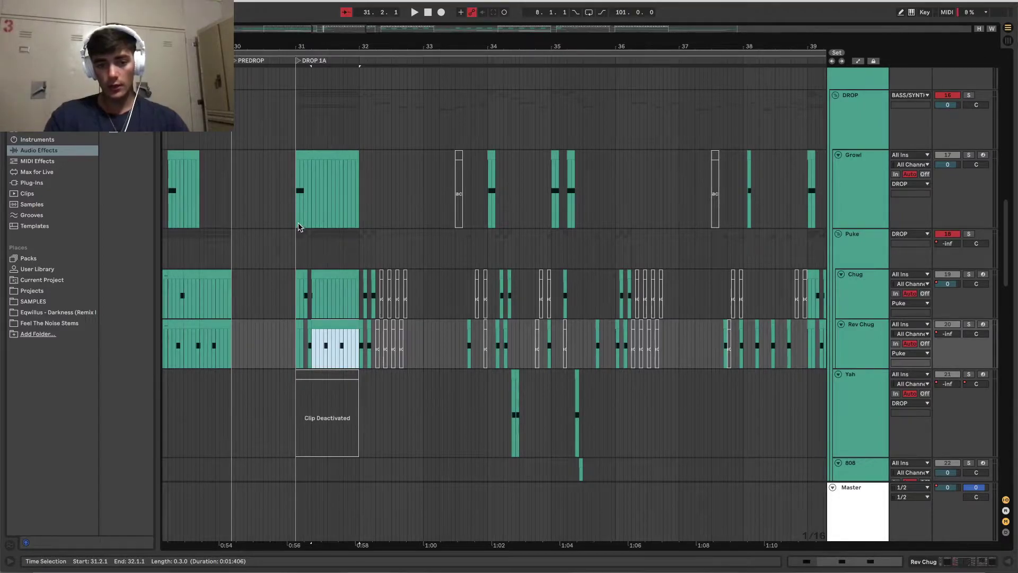
click(298, 211)
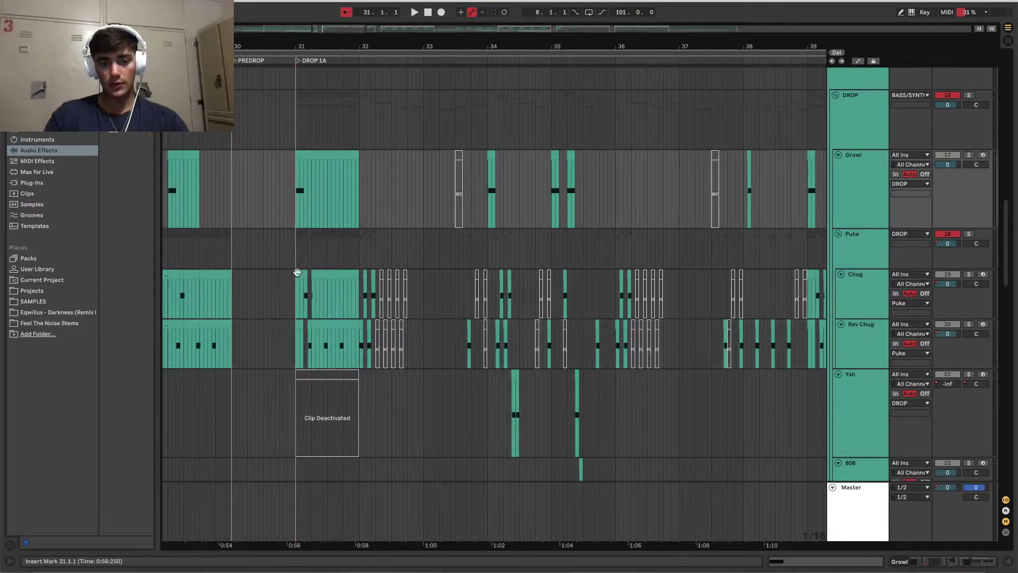
click(345, 157)
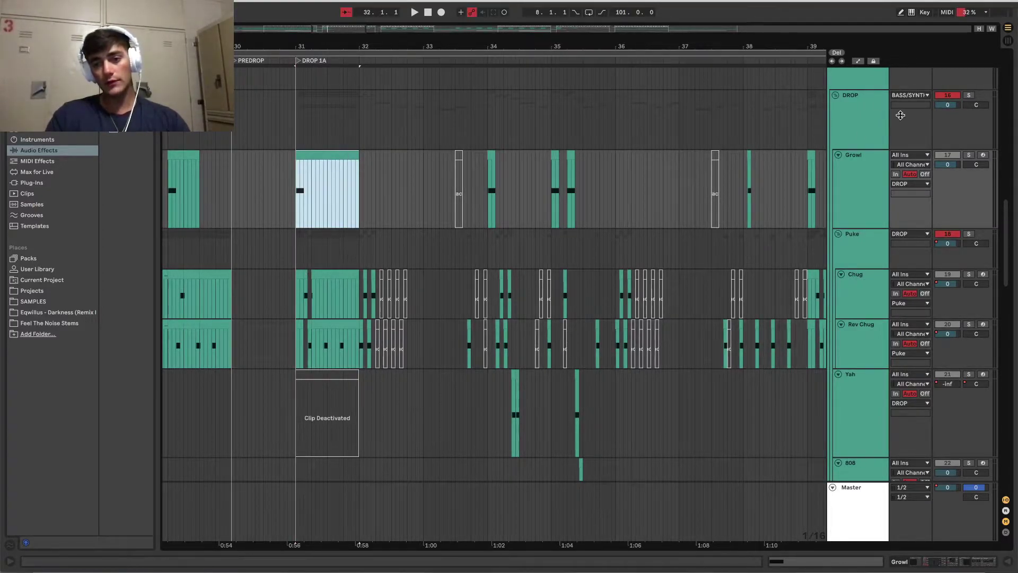
Step: Solo the Growl track, play its clip at the start of DROP 1A, and show the track's device chain
click(972, 156)
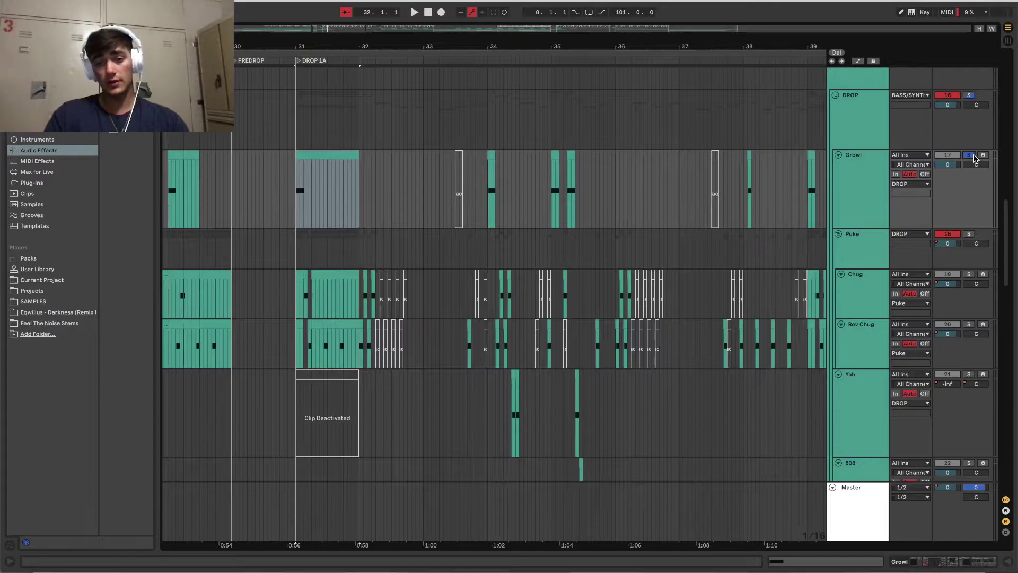
key(space)
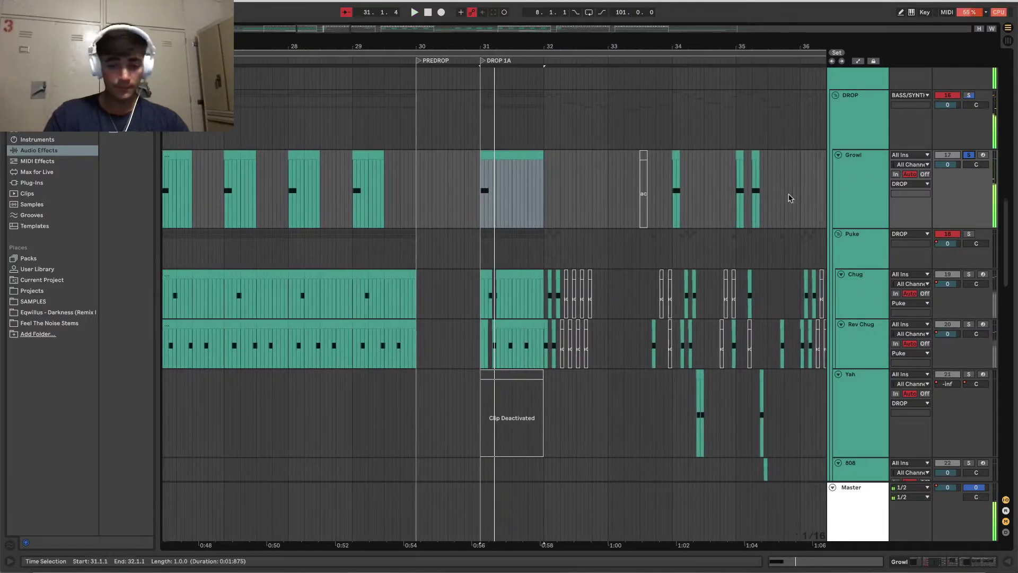
double_click(839, 203)
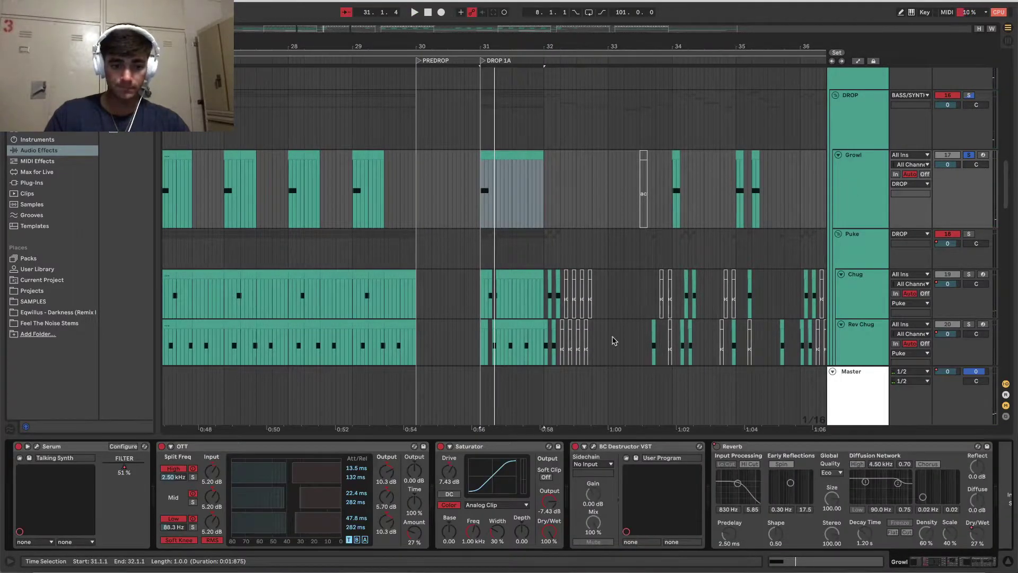
Step: Set the insert marker at 31.1.1 on the Growl track and show the automation lanes to view its FILTER curve
scroll(505, 259, up, 5)
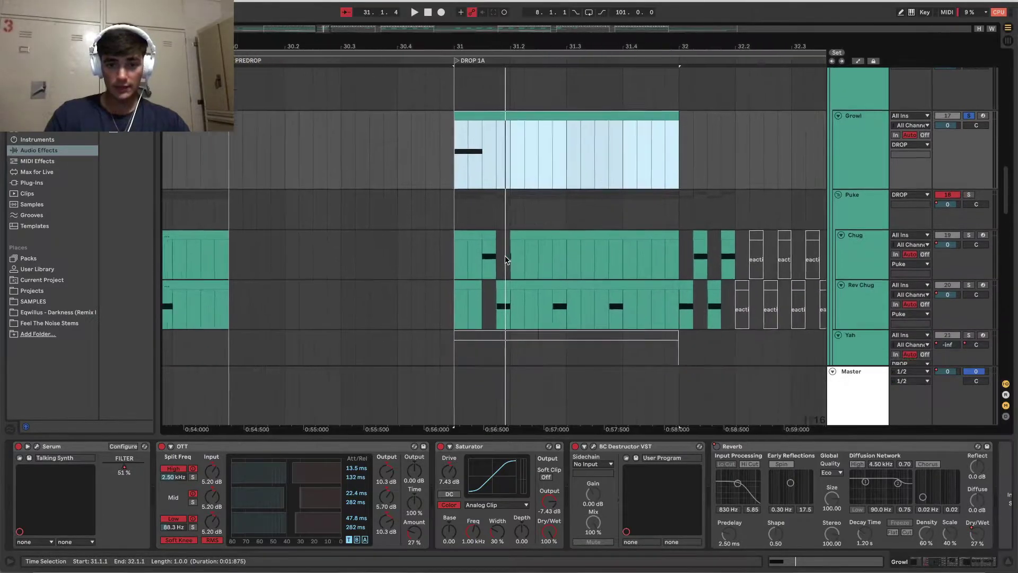
click(491, 231)
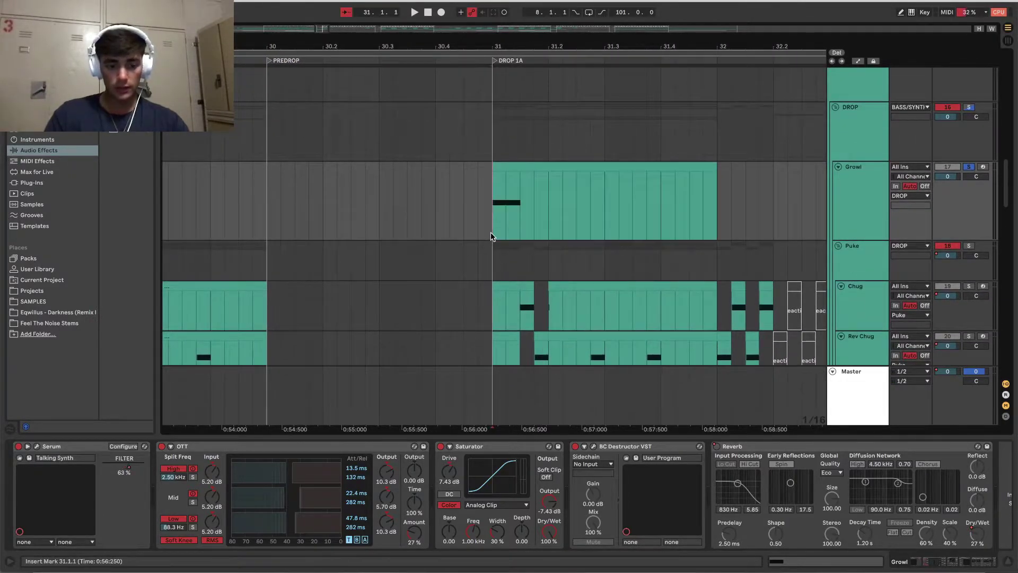
key(a)
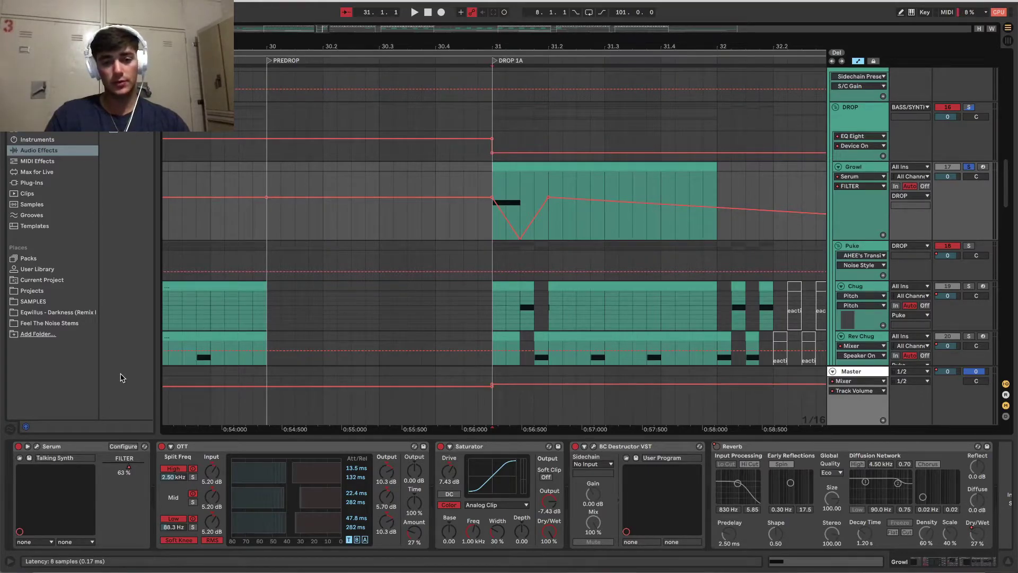
Step: Open Growl's Serum patch Talking Synth and look through its oscillator, FX, matrix and global pages
key(super+alt+p)
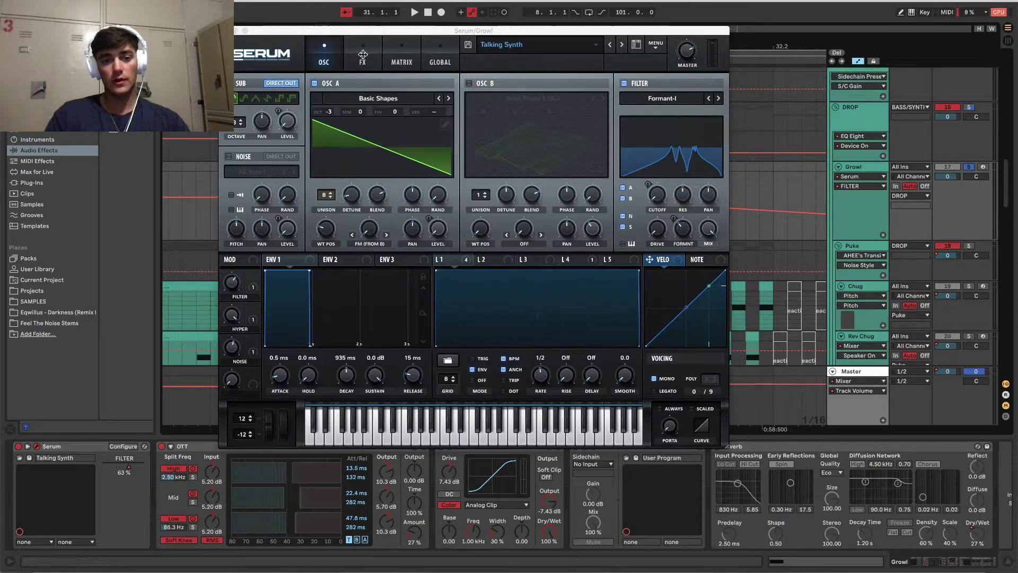
click(321, 229)
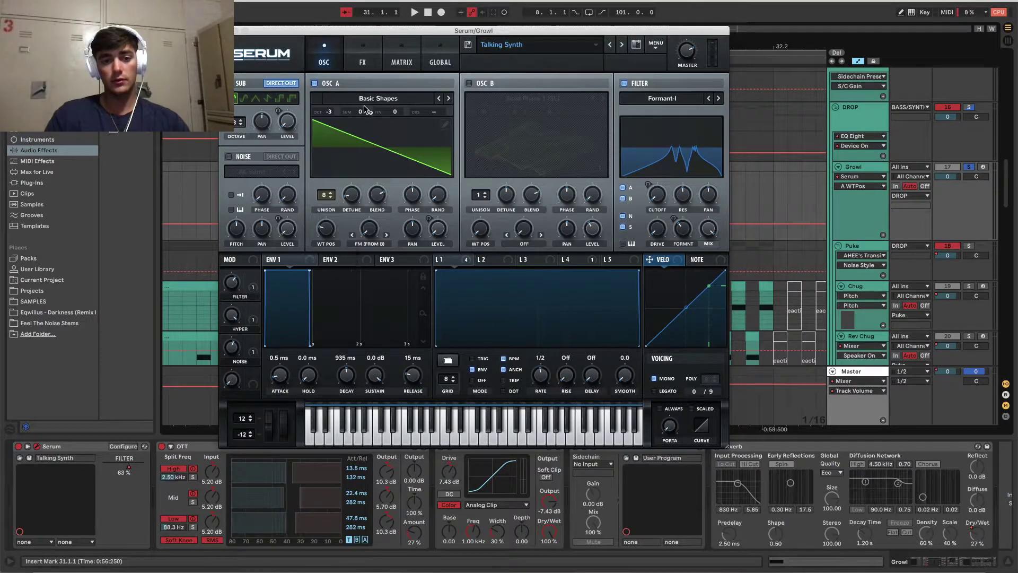
click(362, 62)
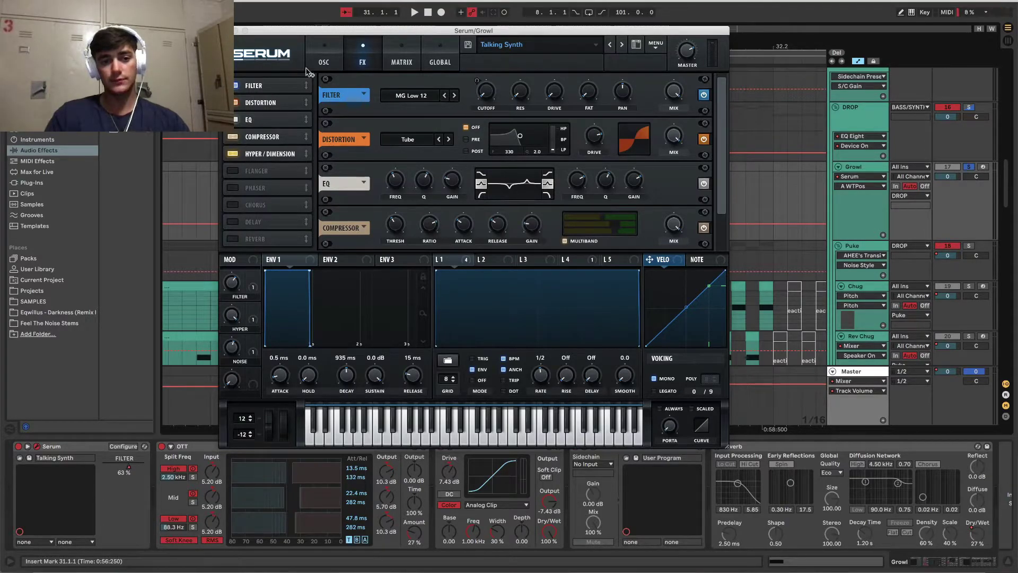
click(401, 53)
click(440, 53)
click(402, 53)
click(362, 54)
Step: Re-enable automation for Growl's FILTER macro and select the one-bar Growl clip at 31.1.1
right_click(112, 470)
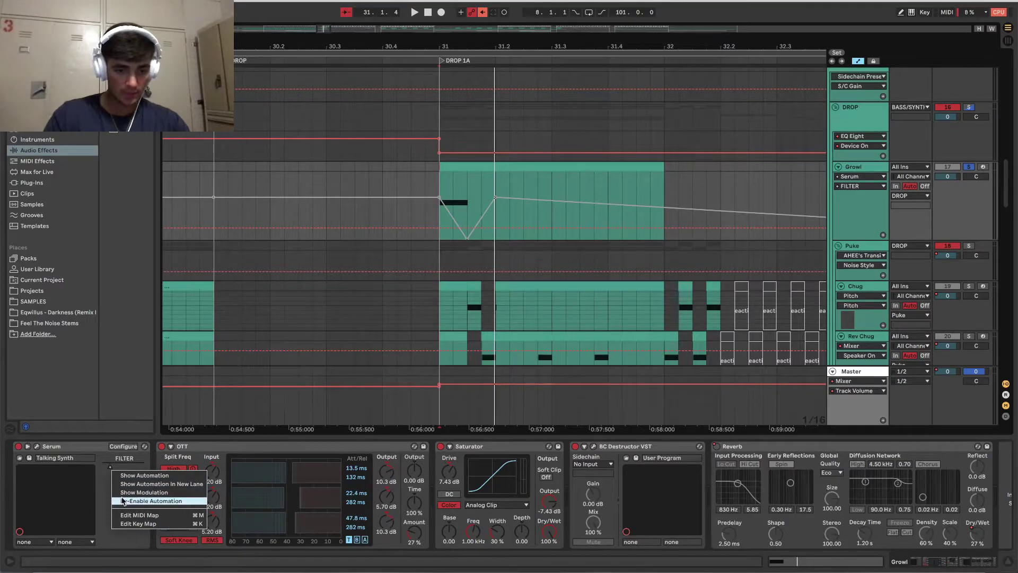
click(121, 485)
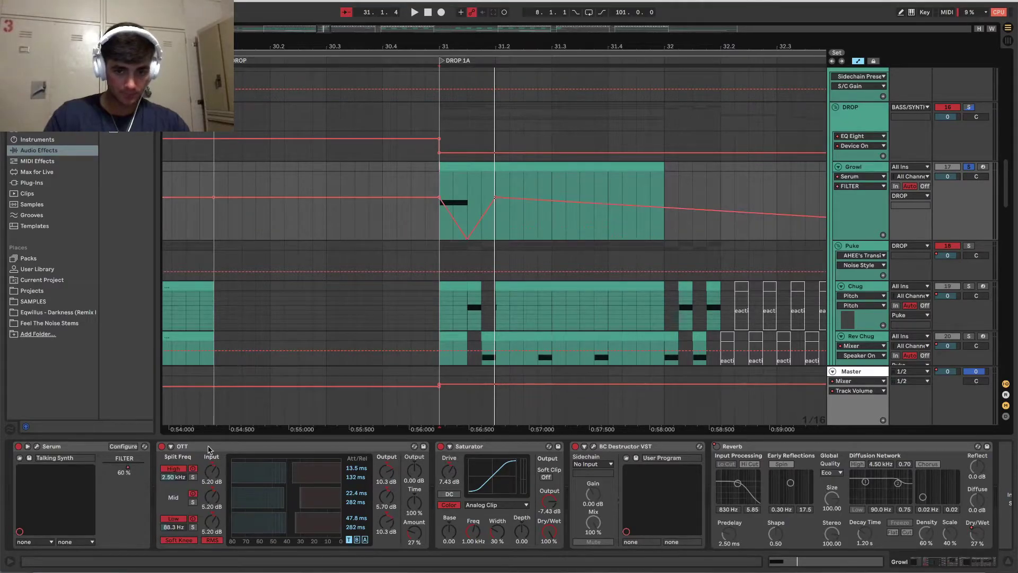
click(463, 168)
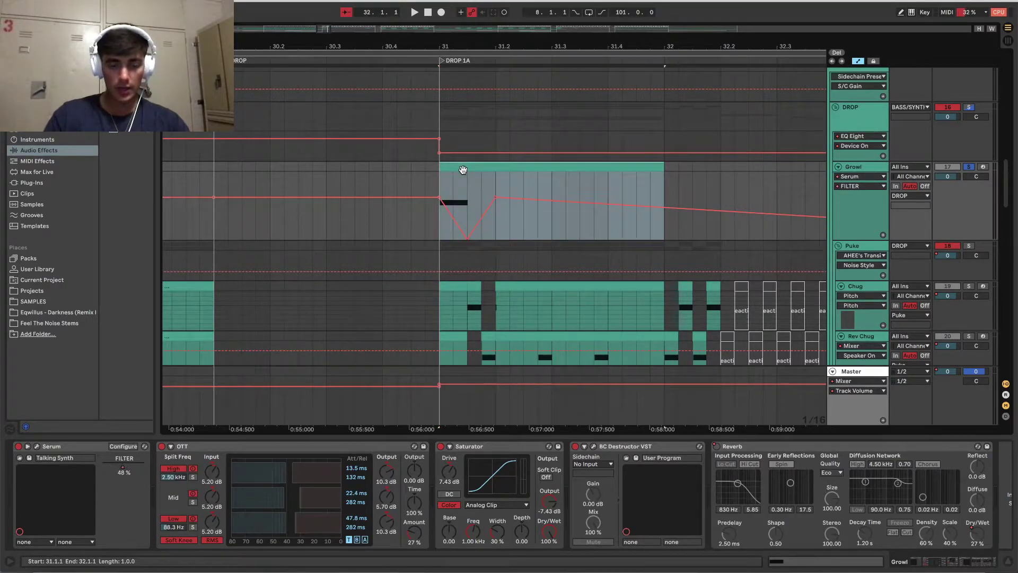
Step: Audition the Growl clip with Serum's Formant-I filter switched off, and switch the filter back on
click(36, 446)
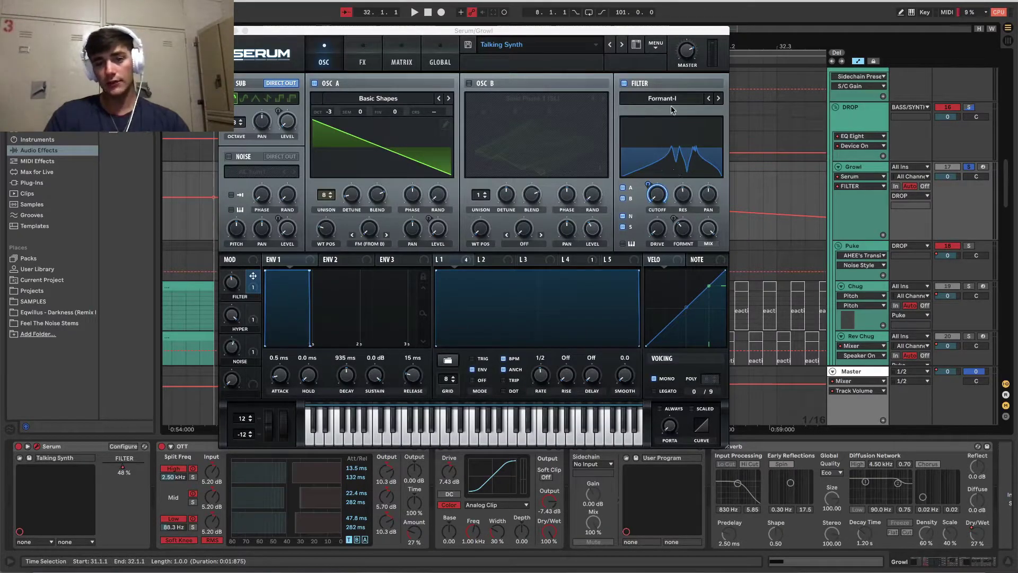
click(625, 83)
key(space)
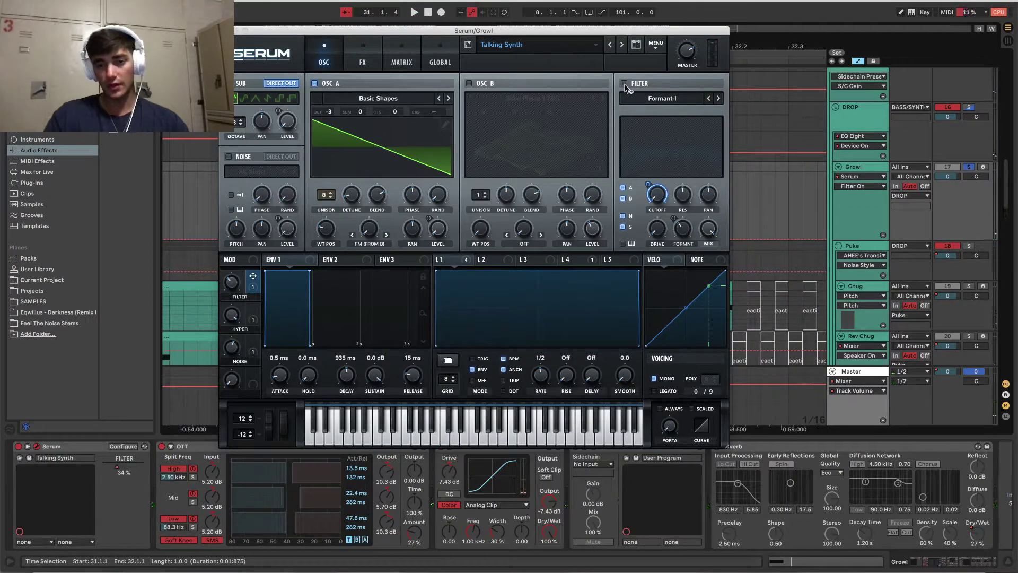
click(624, 84)
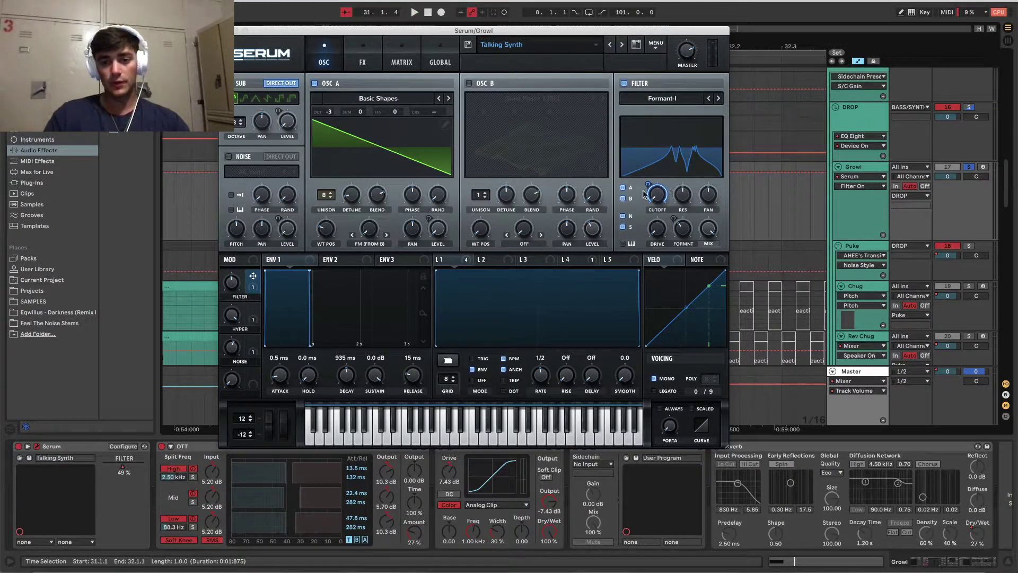
Step: Play the Growl clip while sweeping Serum's FILTER macro by hand, down to 0% and back up to 50%
drag(229, 285, 208, 453)
key(space)
key(space)
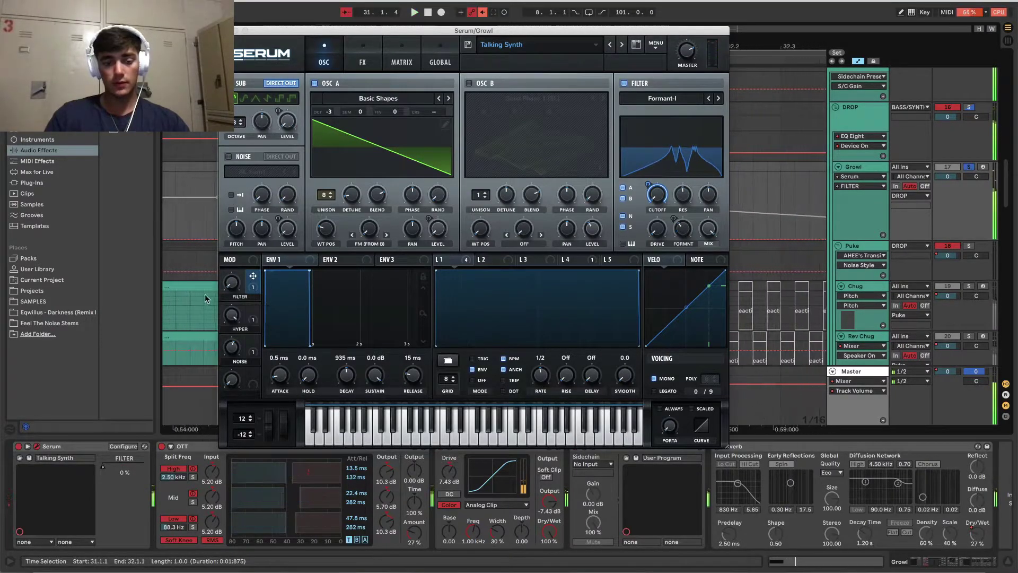
key(space)
drag(230, 282, 252, 245)
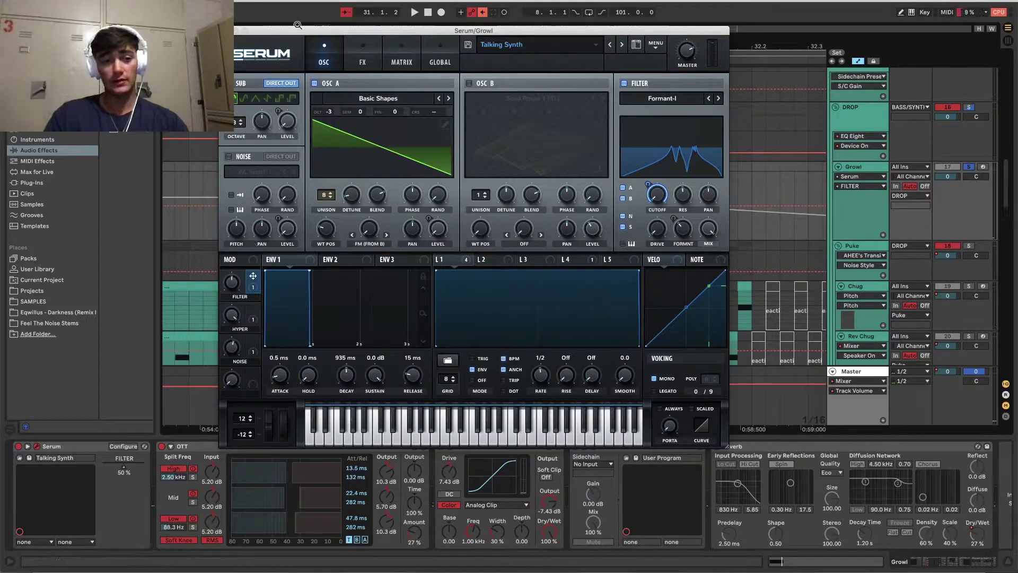
Step: Hide the Serum window and re-enable automation for Growl's FILTER macro
key(alt+super+p)
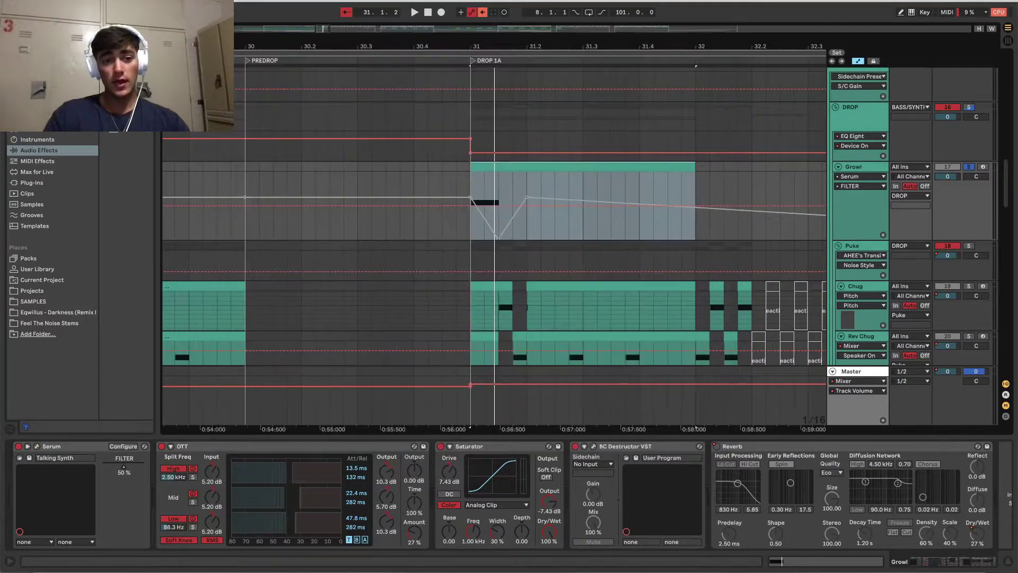
right_click(123, 471)
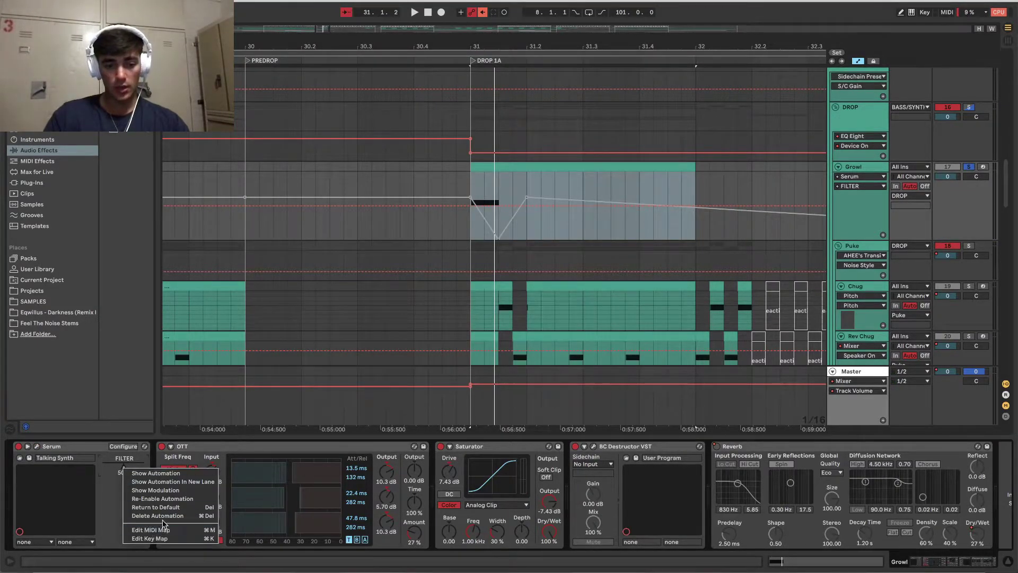
click(163, 498)
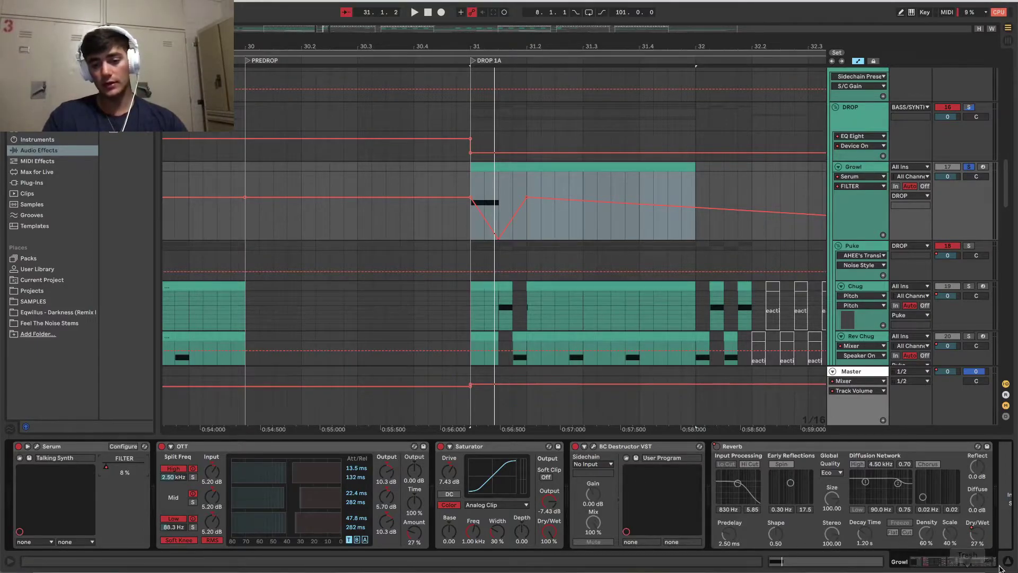
Step: Open the BC Destructor VST on Growl to view its settings and browse its factory preset categories
click(940, 561)
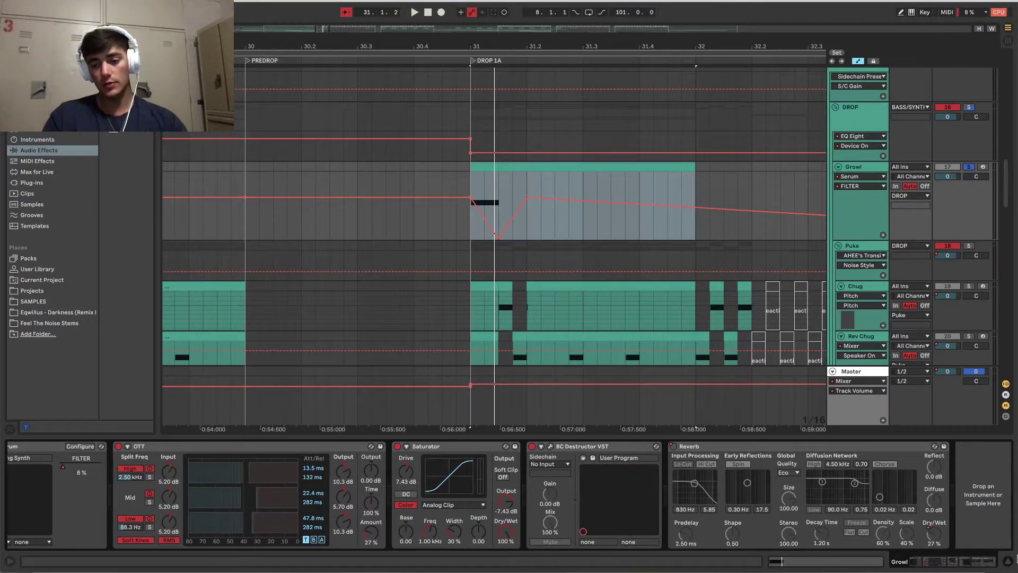
click(579, 447)
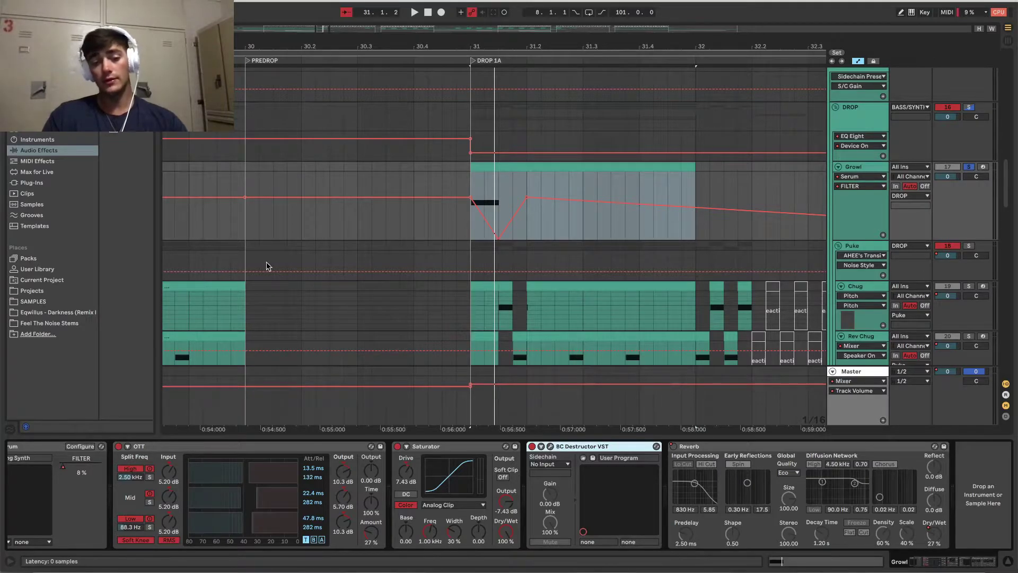
key(ctrl+alt+p)
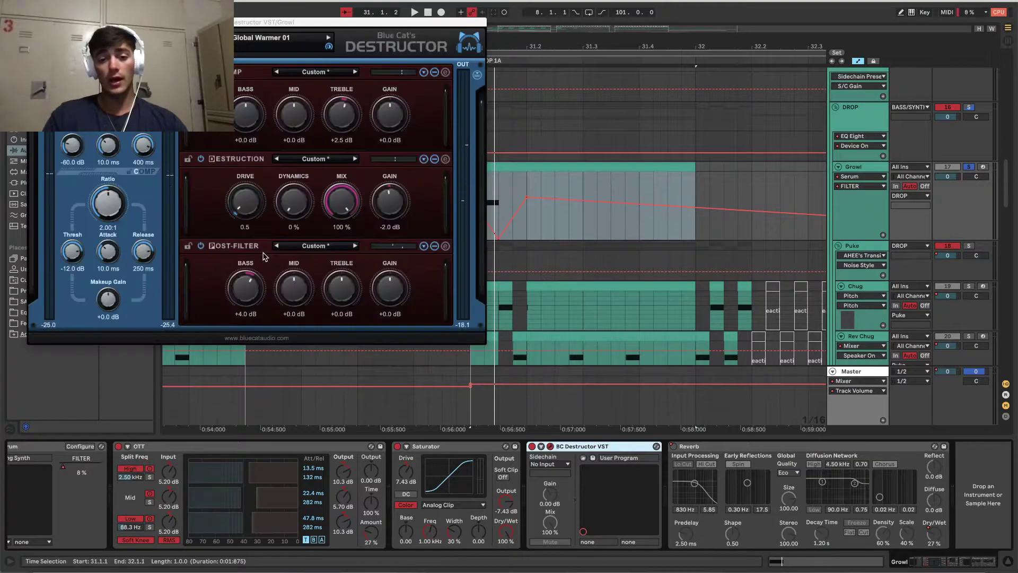
click(248, 36)
mouse_move(249, 38)
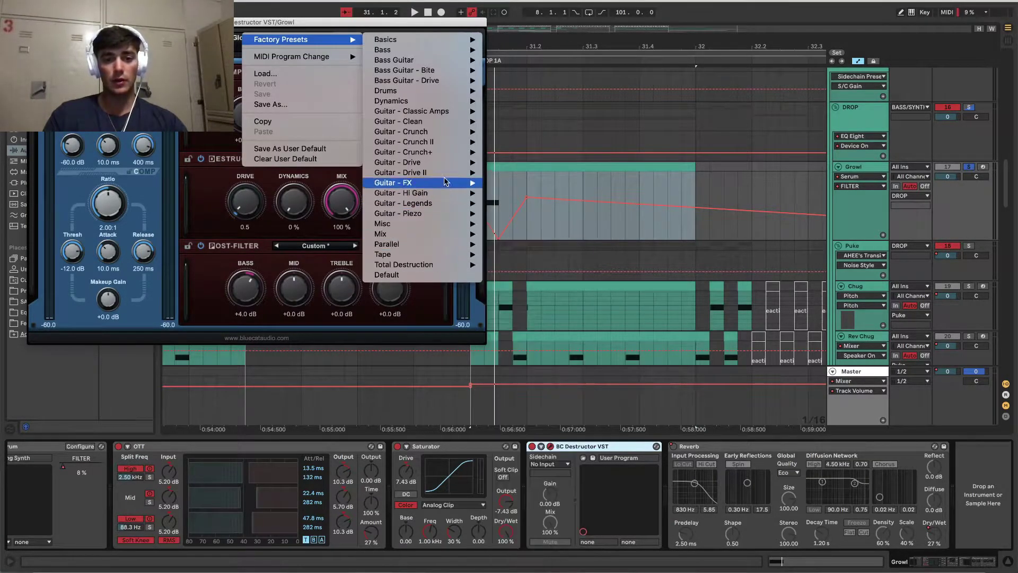
mouse_move(438, 54)
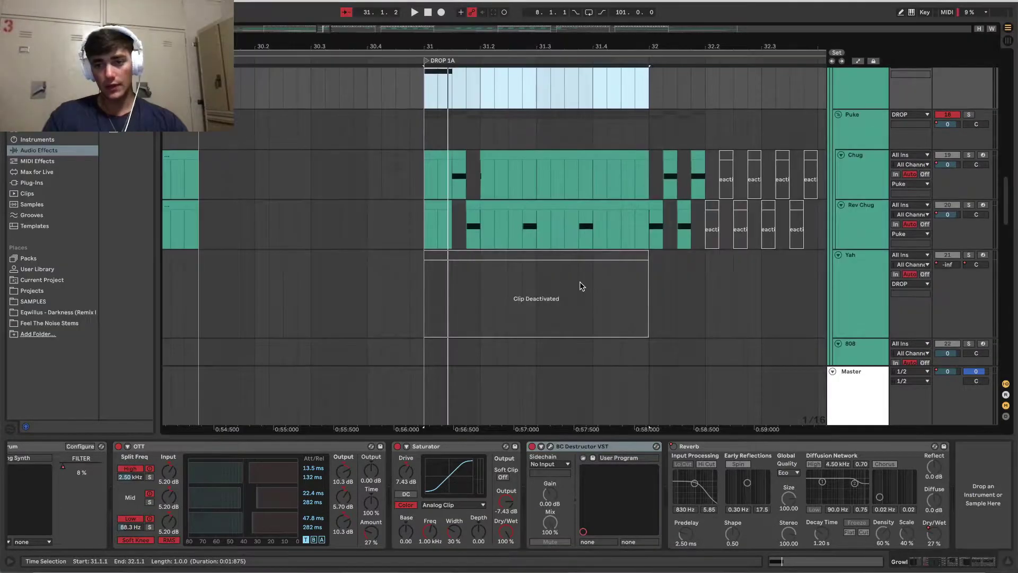
Step: Show the Puke group's devices, solo the group instead of Growl, and play it from DROP 1A
scroll(582, 286, up, 2)
click(864, 187)
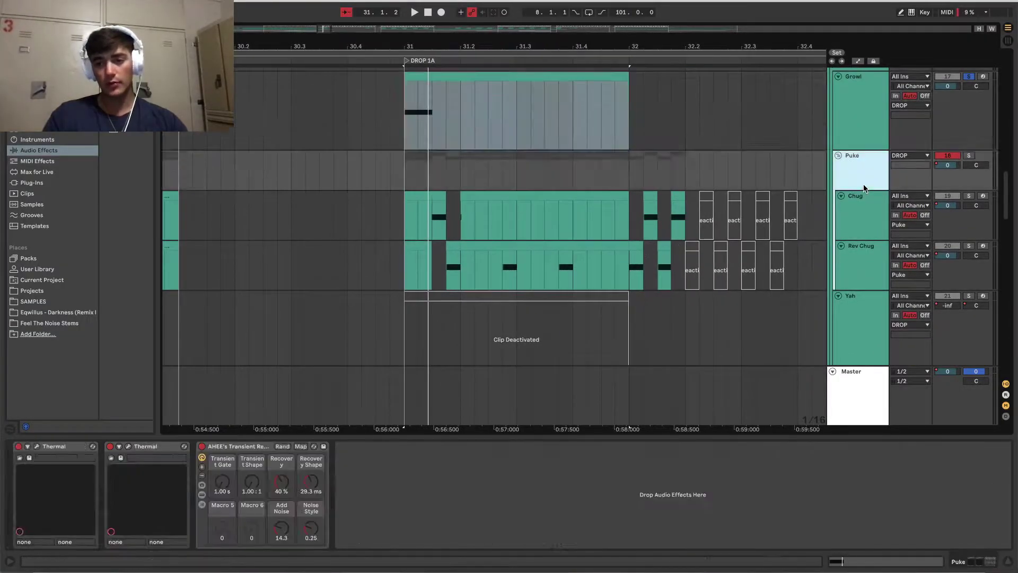
scroll(721, 212, up, 1)
click(969, 185)
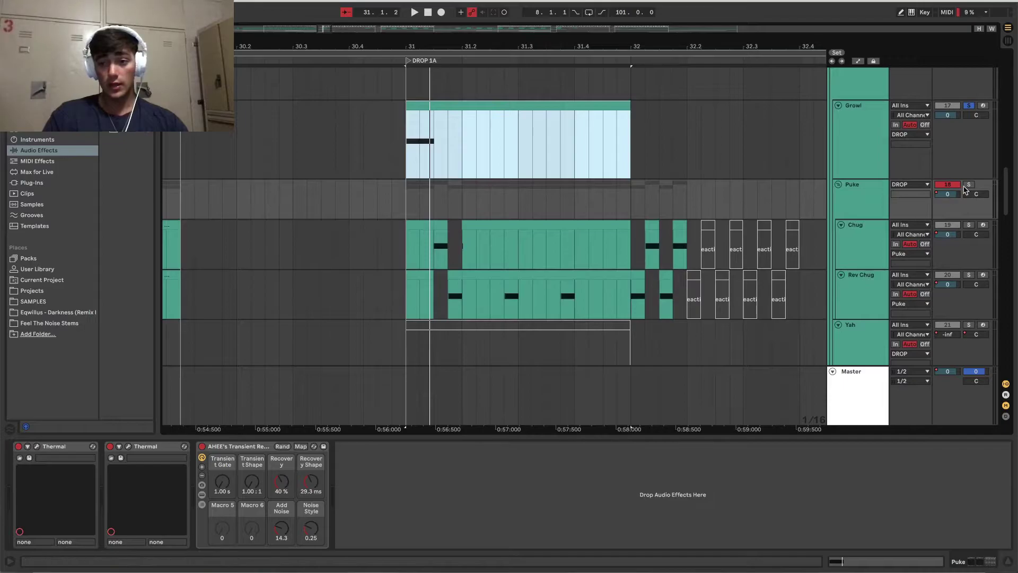
key(space)
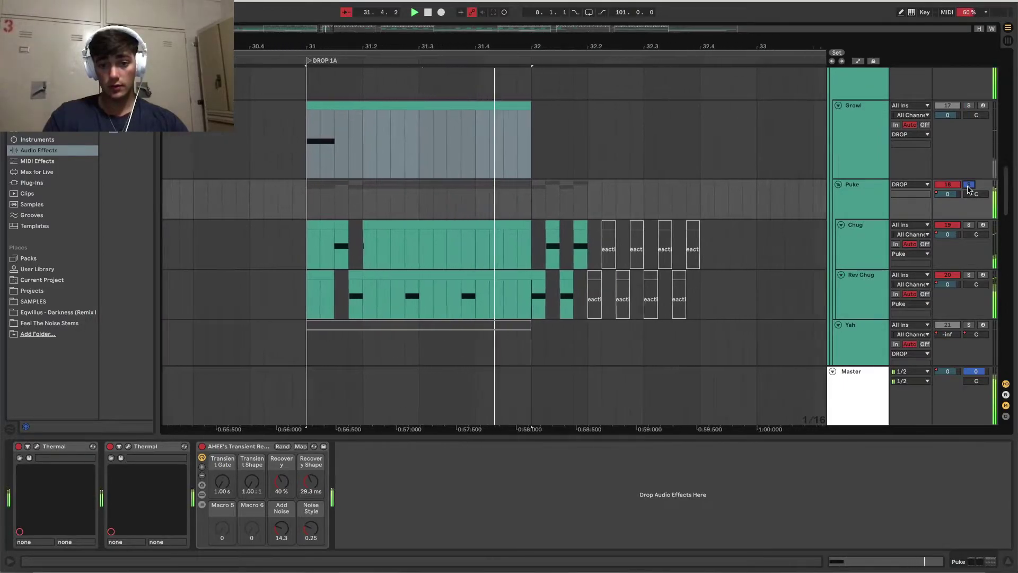
key(space)
Step: Select the short Rev Chug clip at 32.1.1 to show the track's device chain
scroll(238, 284, left, 3)
scroll(237, 284, down, 1)
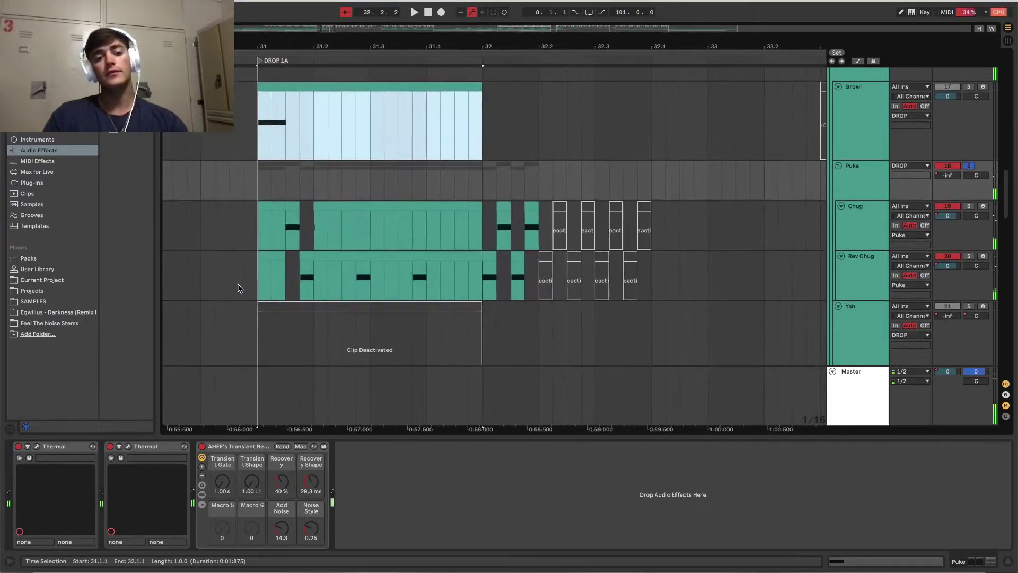
click(303, 210)
click(483, 254)
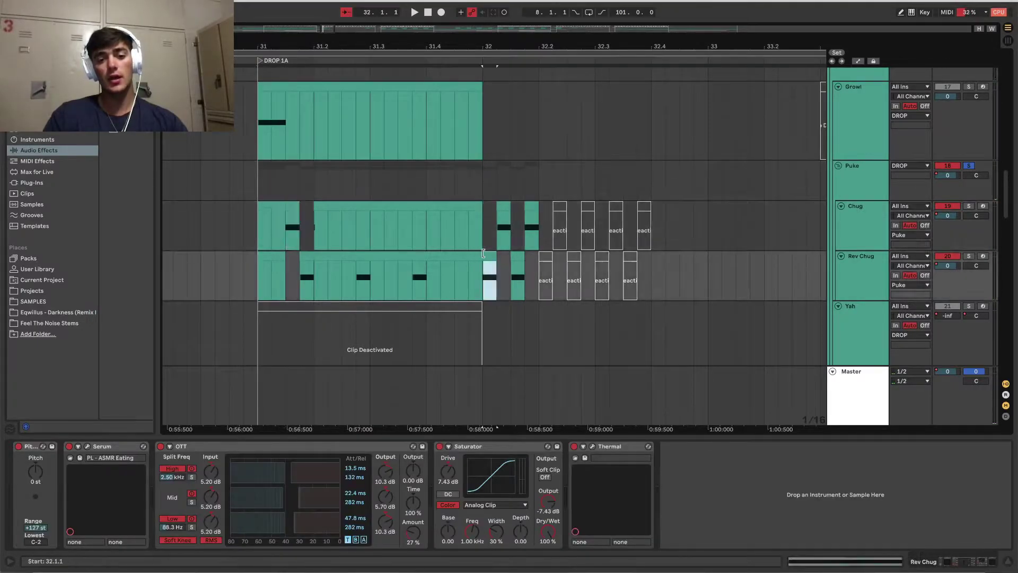
Step: View Rev Chug's Serum patch PL - ASMR Eating while playing from bar 32, and hide the plug-in window
scroll(483, 253, right, 3)
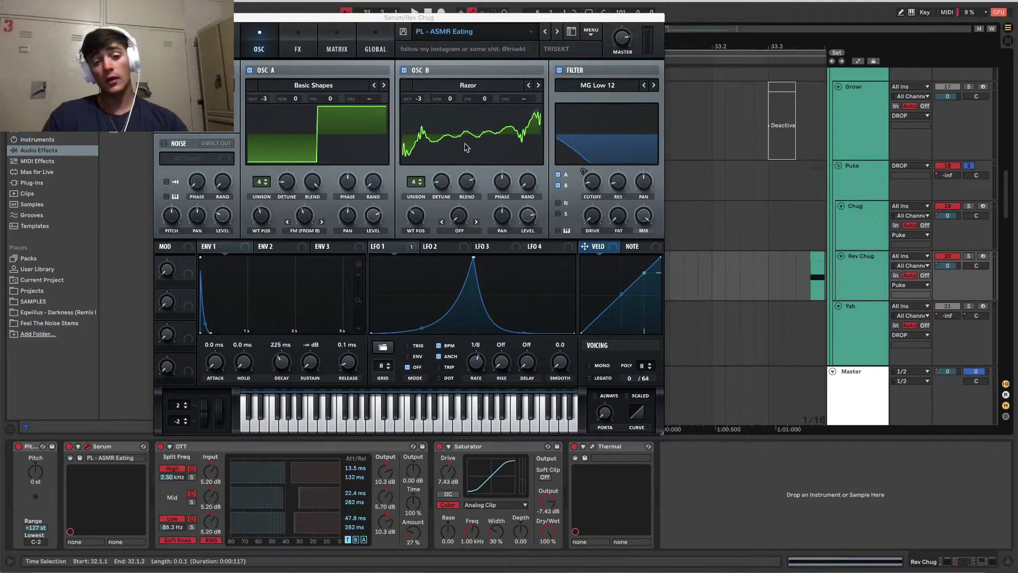
key(space)
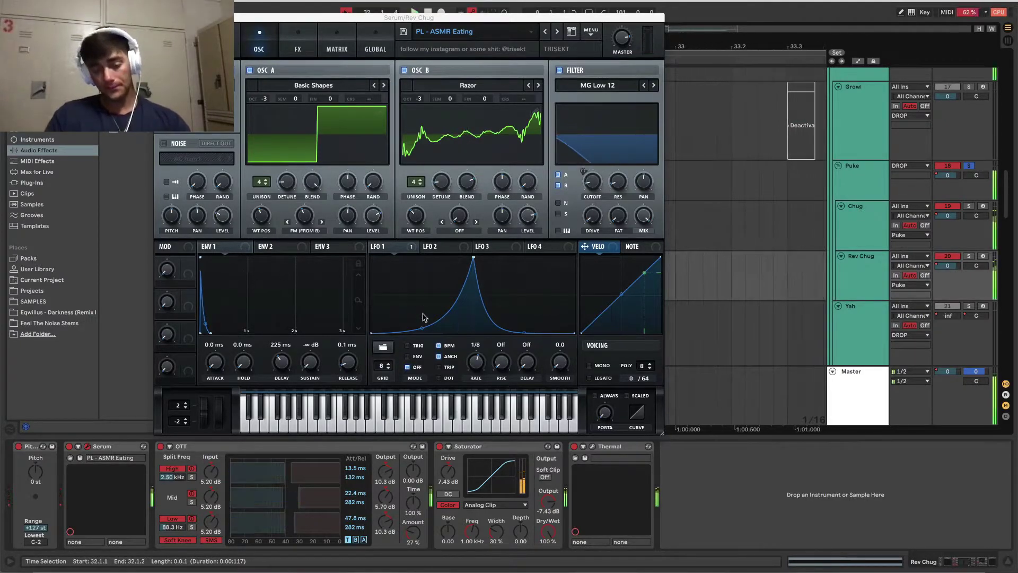
key(space)
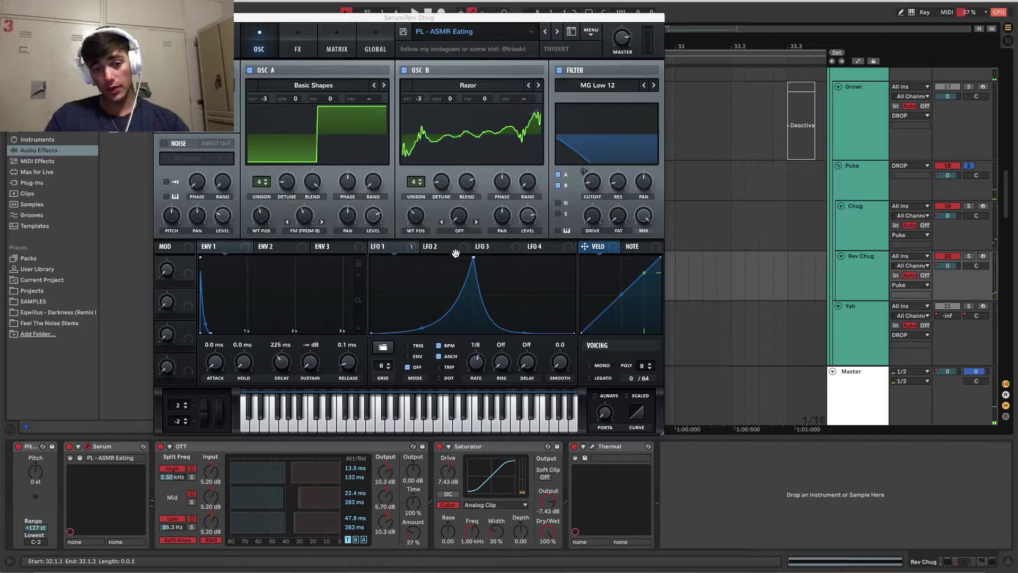
key(super+alt+p)
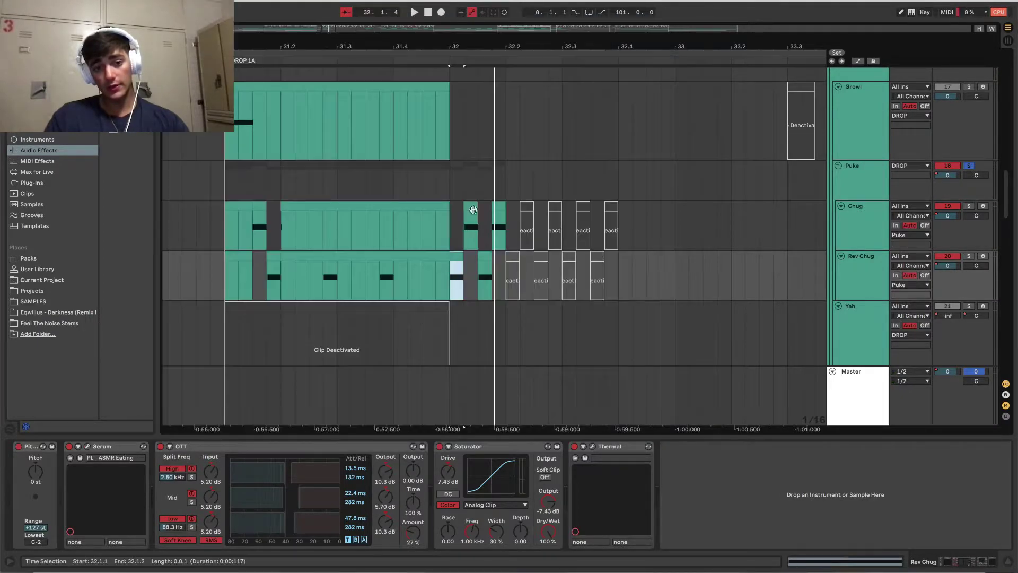
Step: View the Chug track's Serum patch PL - ASMR Eating while playing from its short clip at 32.1.2, and hide the plug-in window
key(Up)
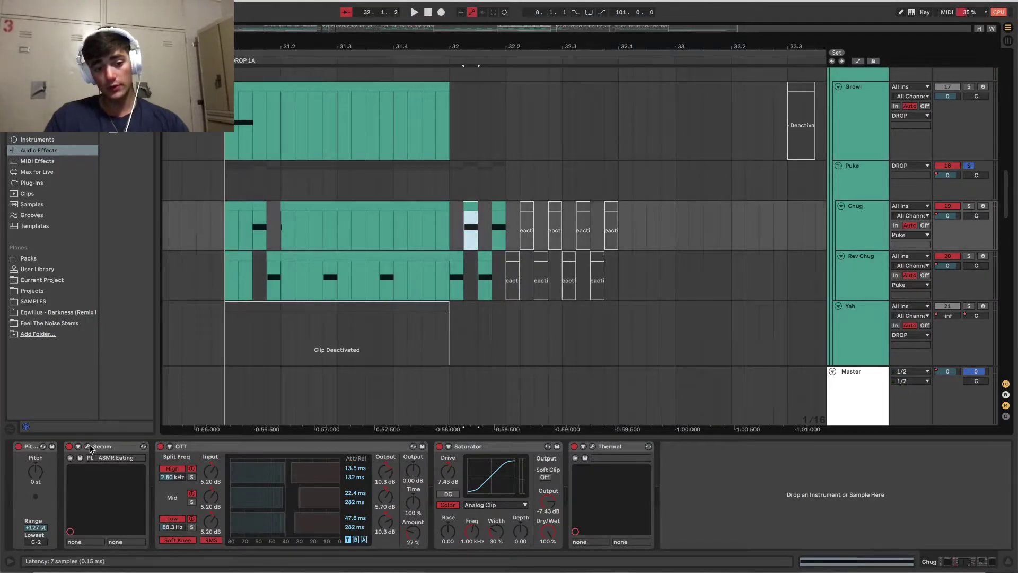
key(super+alt+p)
key(space)
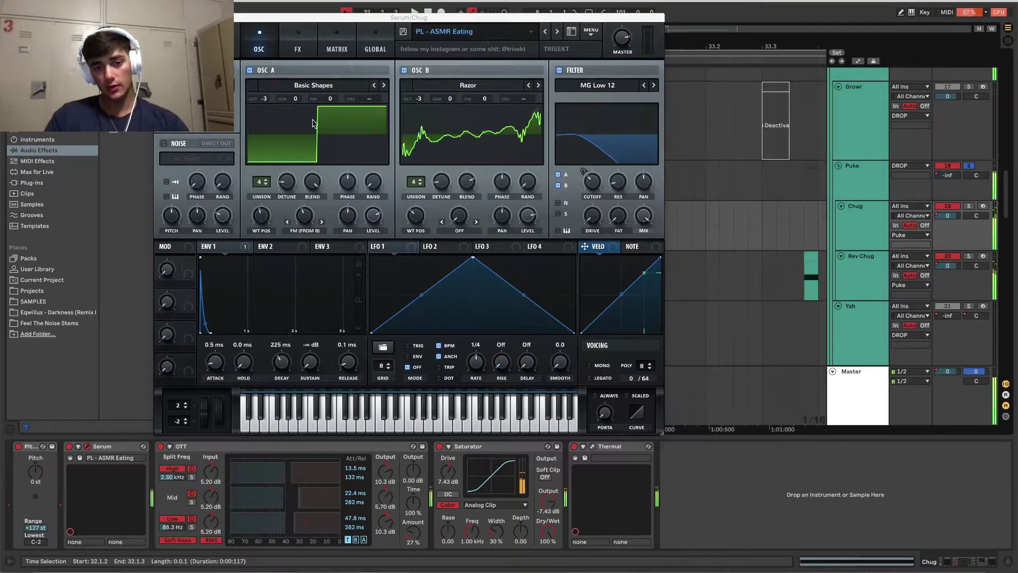
key(space)
key(super+alt+p)
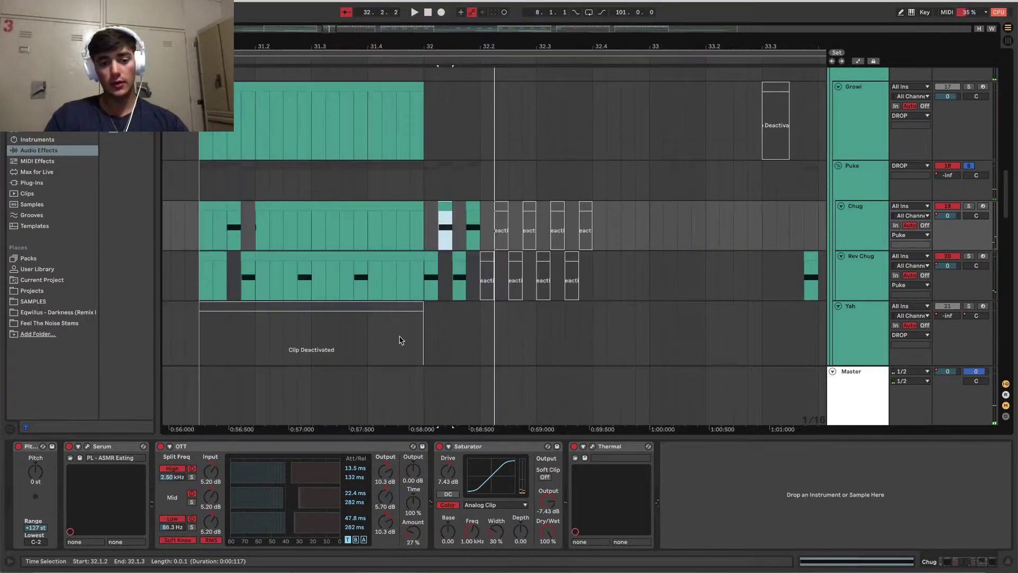
Step: Point out the short Rev Chug clip at 32.1.1 and Chug clip at 32.1.2, and show the Puke group's devices
click(427, 260)
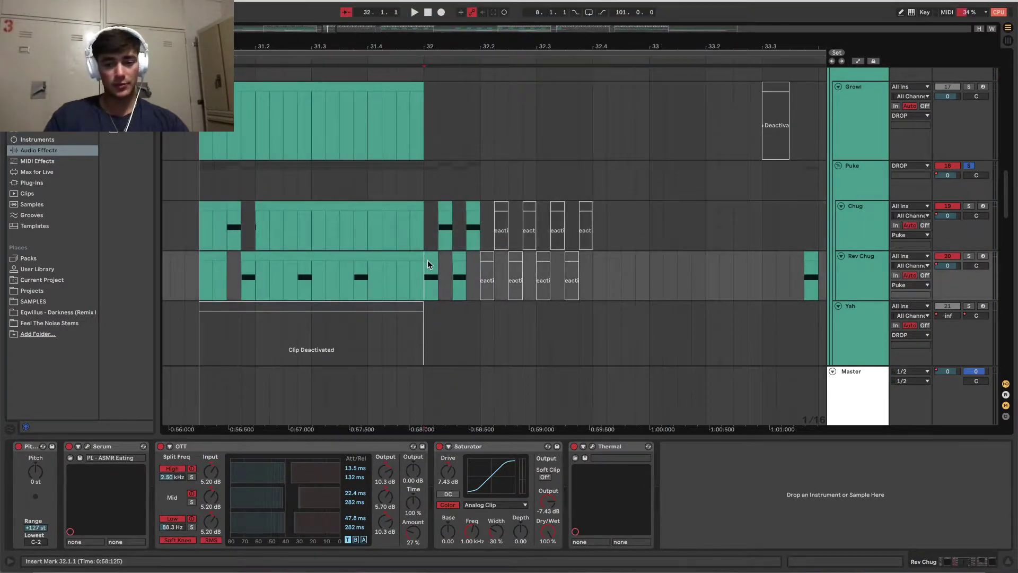
click(445, 226)
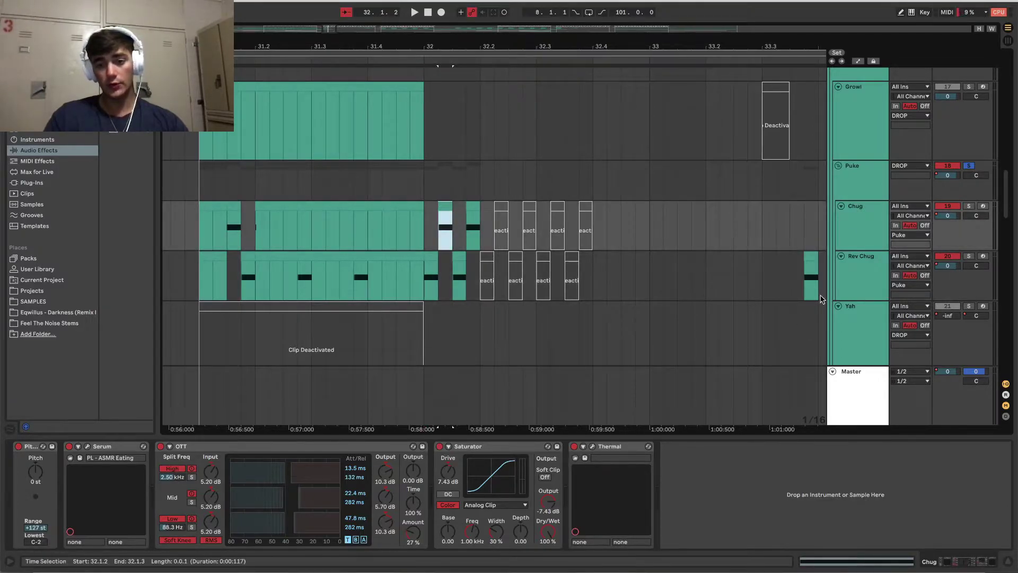
click(858, 177)
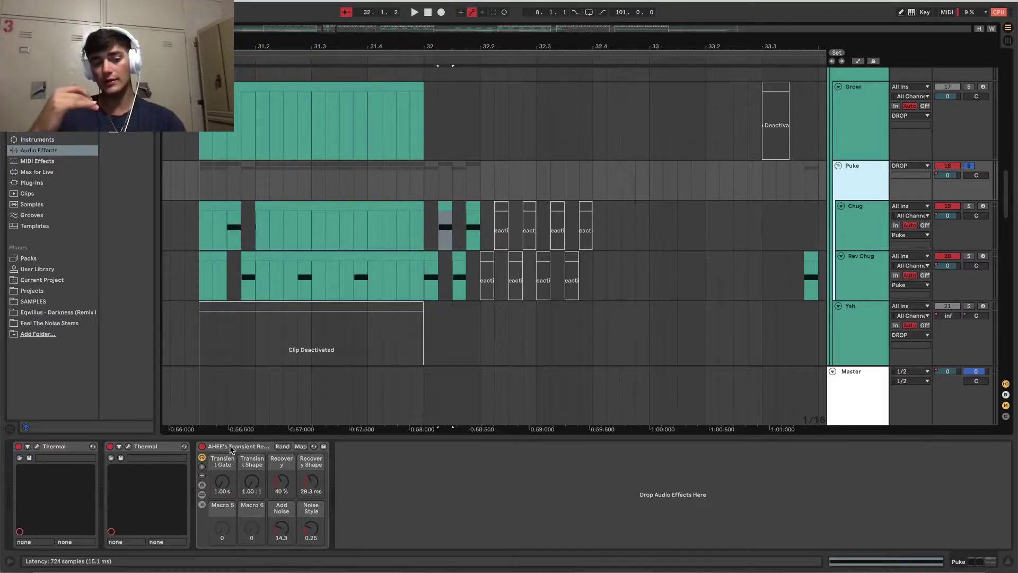
Step: Take the Puke group out of solo and play the full mix from the short Rev Chug clip at 32.1.1
scroll(494, 239, left, 3)
scroll(493, 239, down, 1)
click(518, 249)
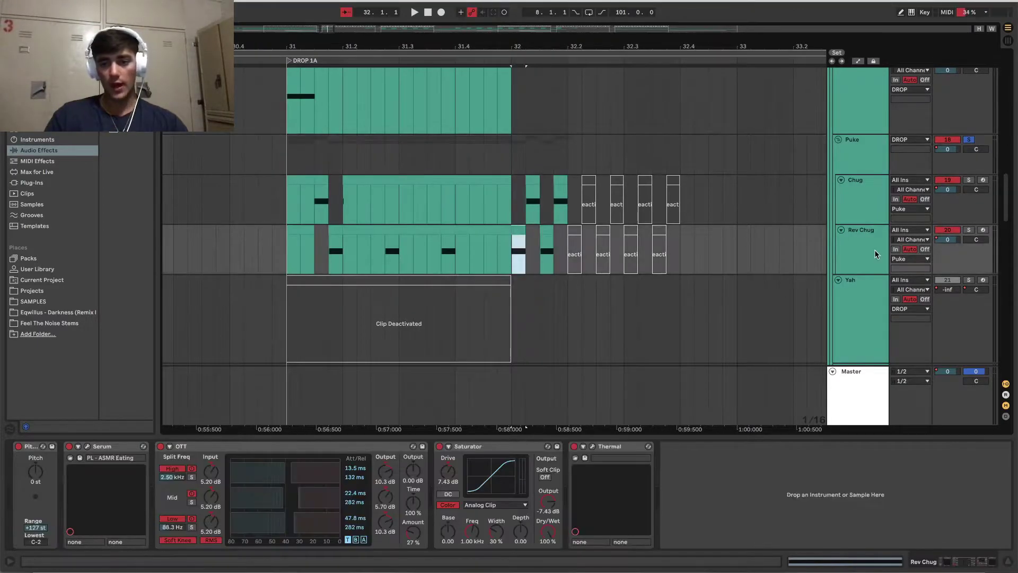
click(968, 139)
key(space)
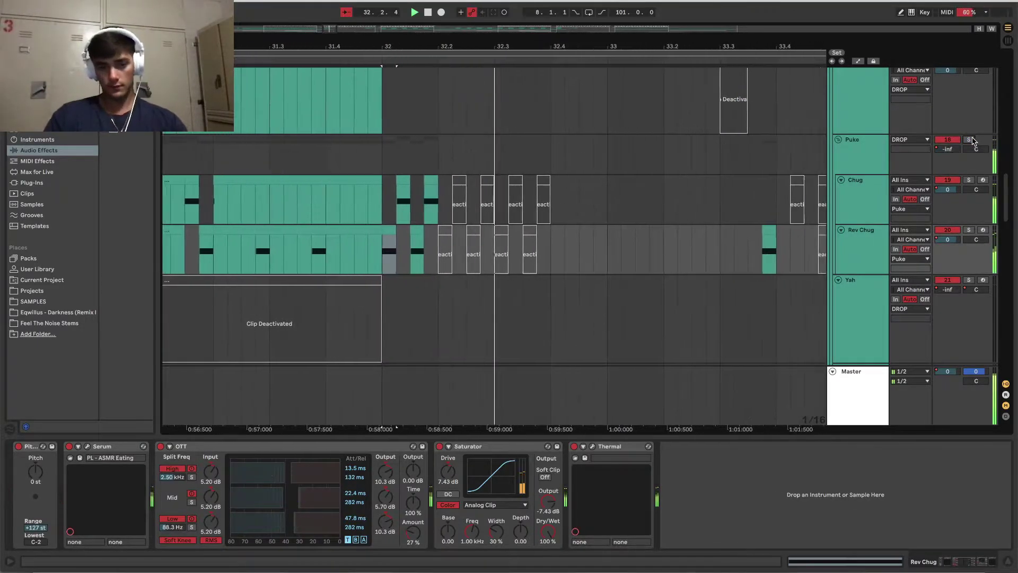
key(space)
Step: Show the Yah track's device chain and place the insert marker on the track at 32.2.1
scroll(551, 320, left, 3)
scroll(551, 321, down, 1)
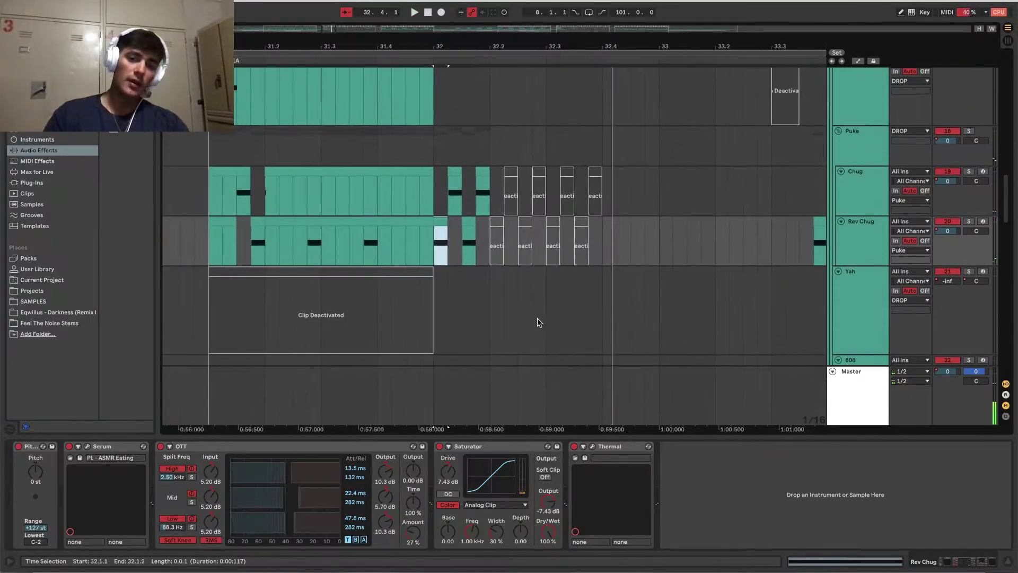
click(417, 235)
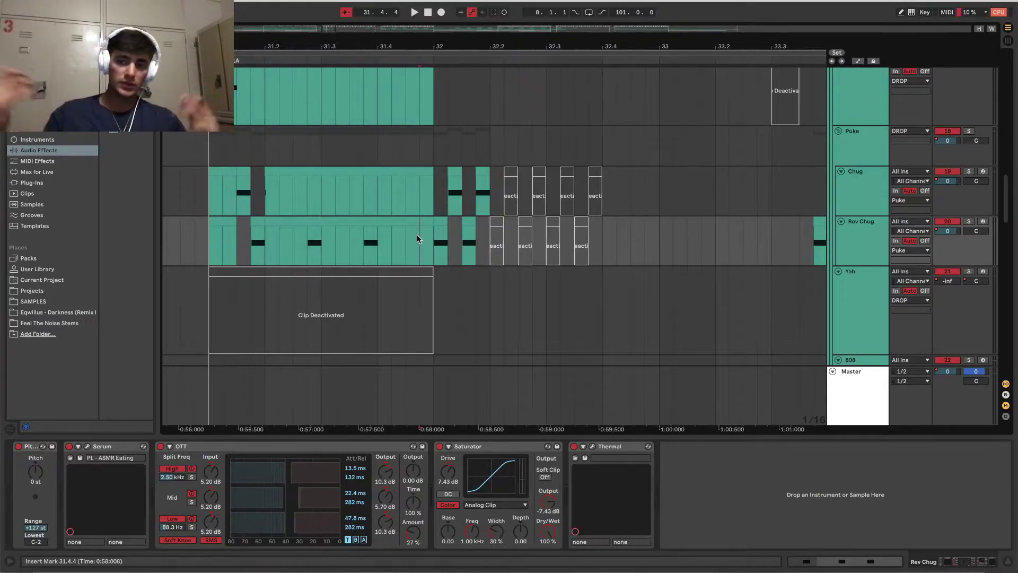
scroll(417, 235, down, 3)
click(424, 238)
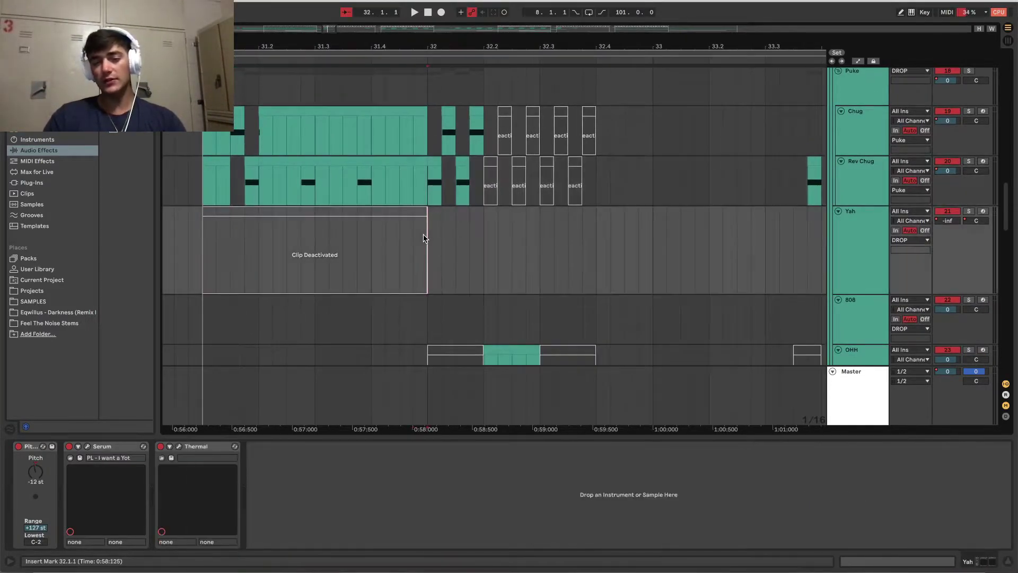
click(485, 222)
Step: Examine the drop's clips from bar 31 to bar 37 across the Growl, Puke and Yah tracks, and the tracks down to LFO
scroll(498, 218, right, 5)
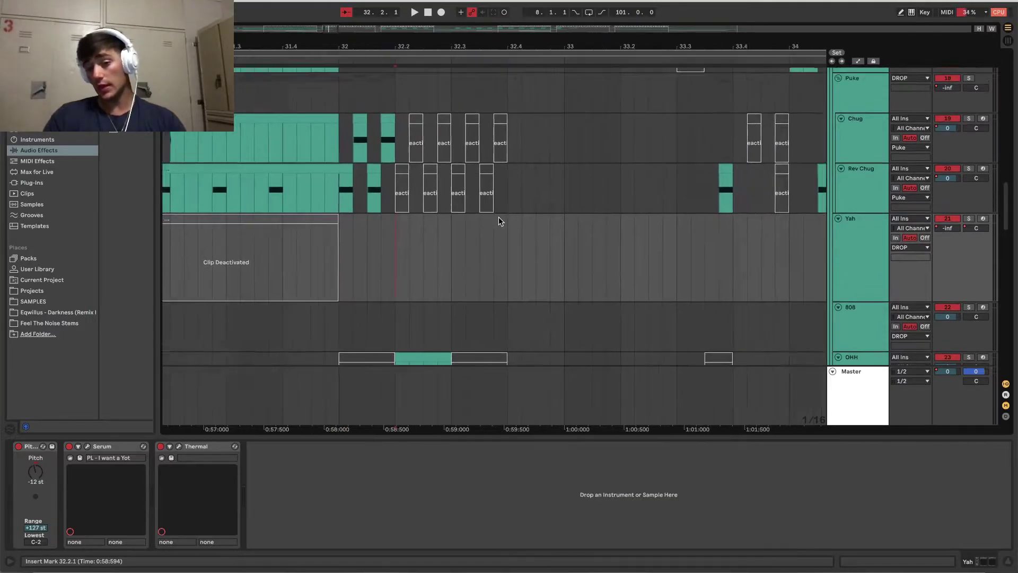
scroll(695, 225, right, 15)
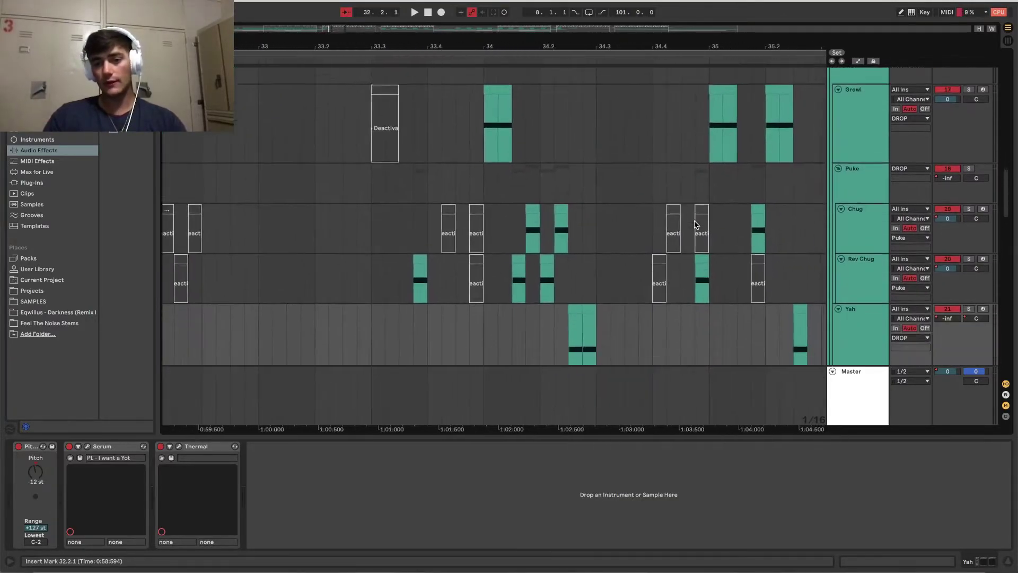
scroll(695, 224, right, 6)
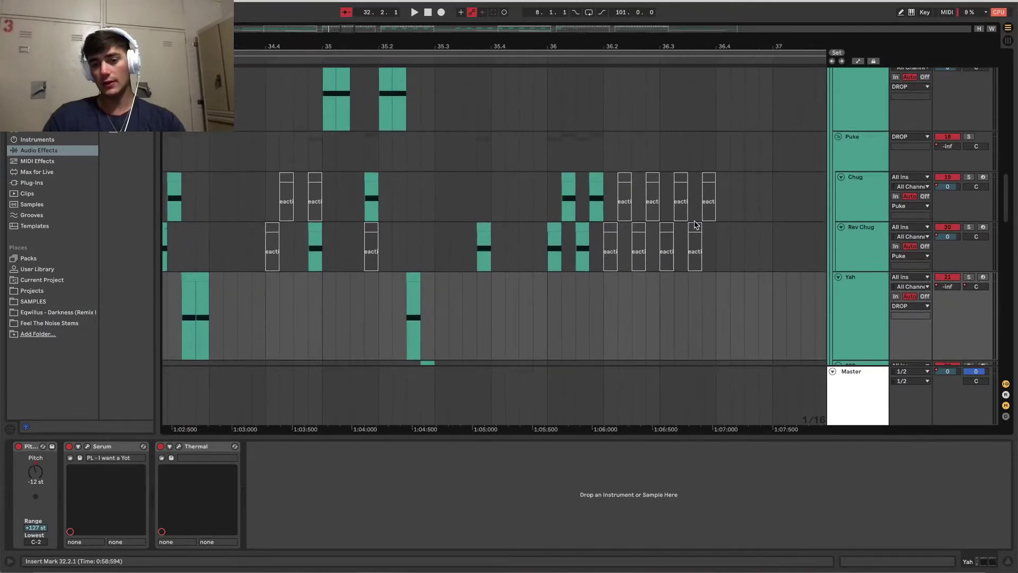
scroll(694, 224, left, 20)
scroll(694, 224, down, 8)
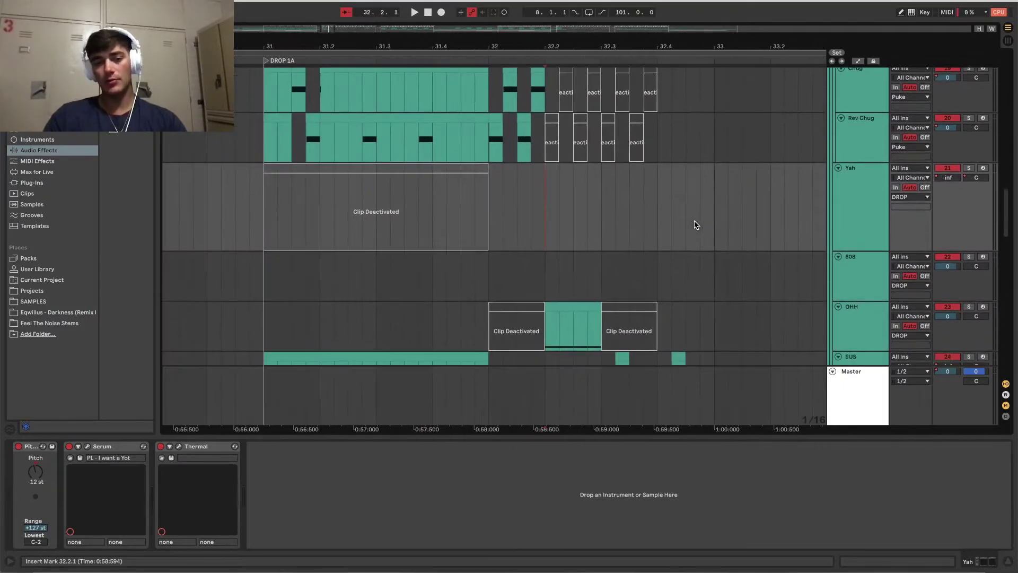
scroll(695, 225, left, 4)
scroll(694, 224, down, 5)
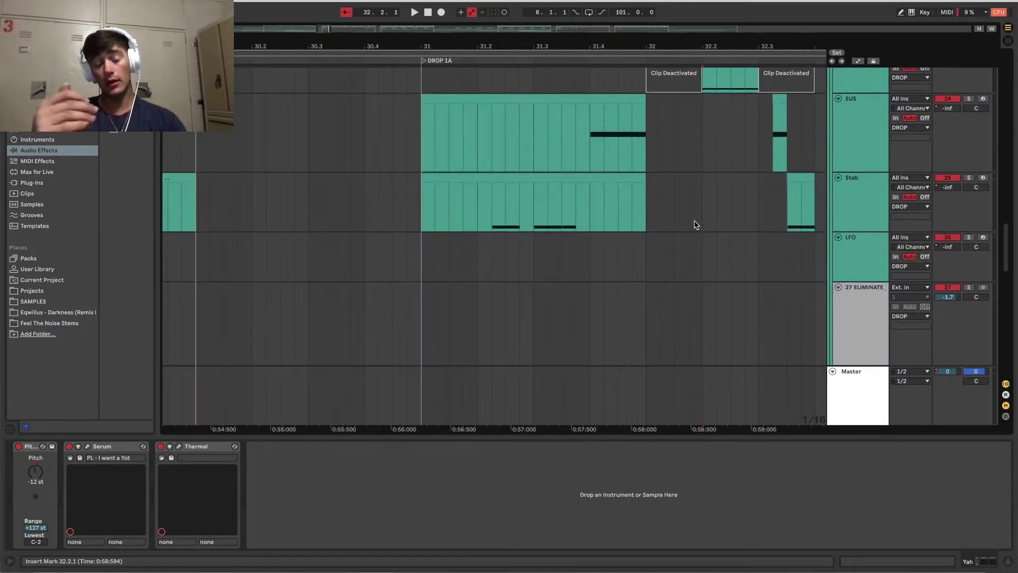
scroll(465, 193, up, 8)
scroll(466, 193, right, 4)
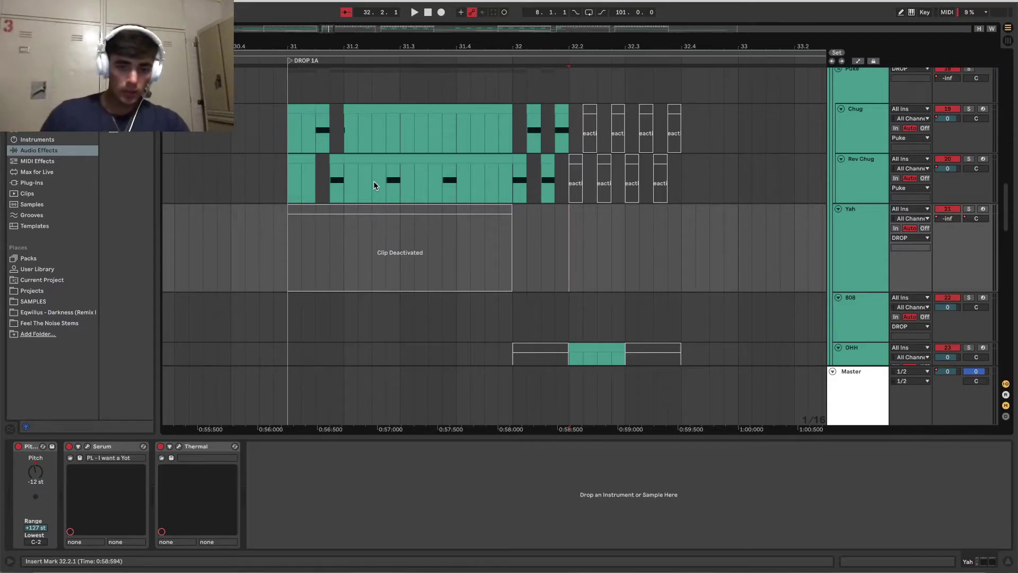
Step: Select Rev Chug from 31.1.1 to 31.1.3 and play the drop from there, bringing the SUS and Stab tracks into view
drag(289, 161, 311, 162)
scroll(570, 191, down, 5)
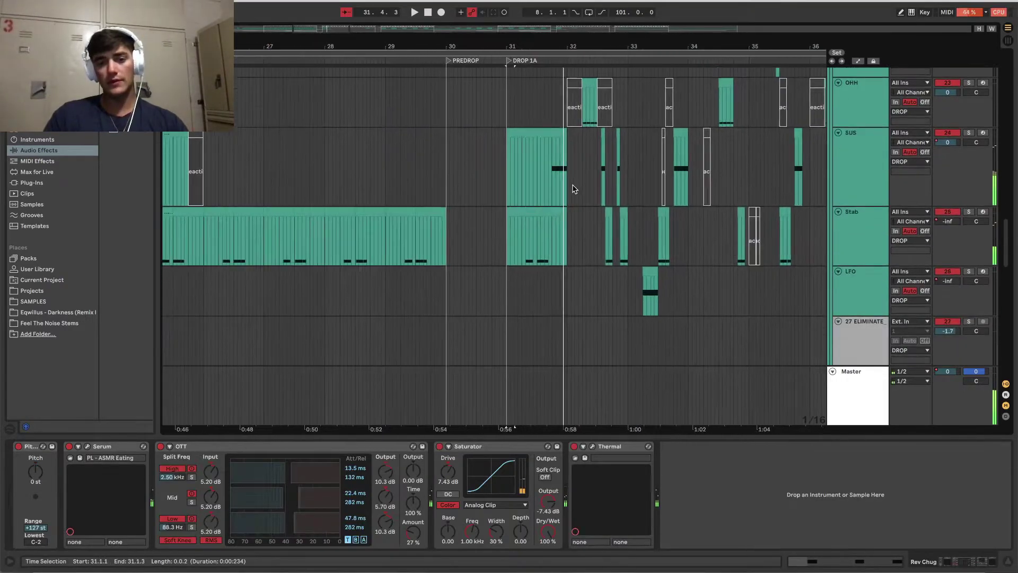
scroll(570, 193, down, 1)
Step: Solo the Stab track, play its clip from DROP 1A, and view its Serum patch PL - Rolling
click(526, 190)
key(s)
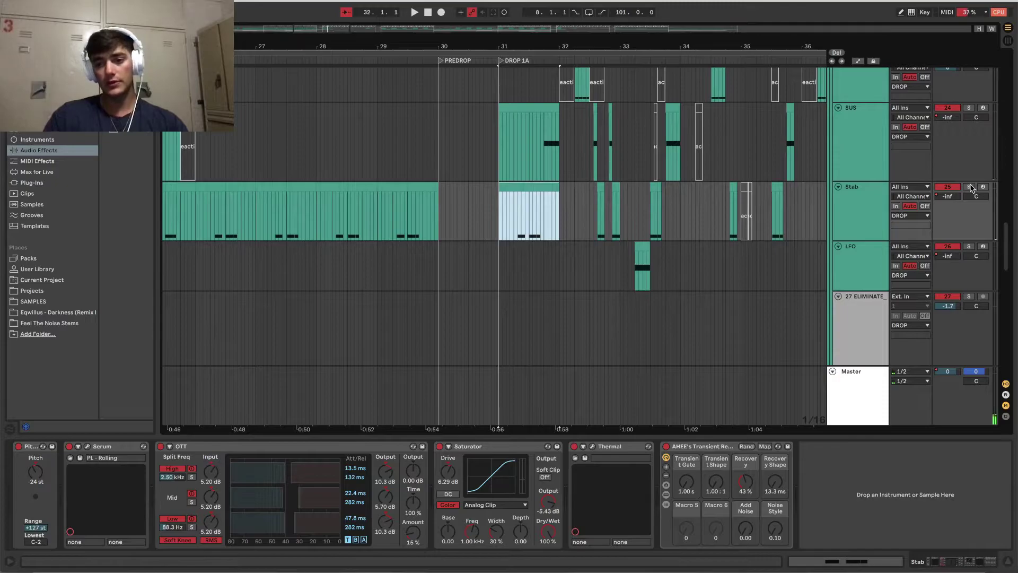
key(space)
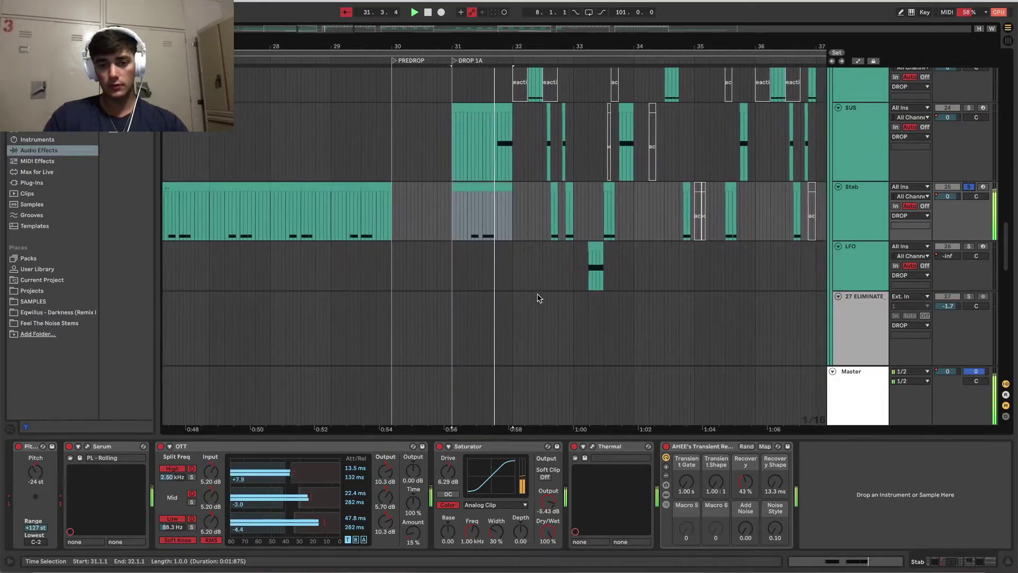
click(88, 448)
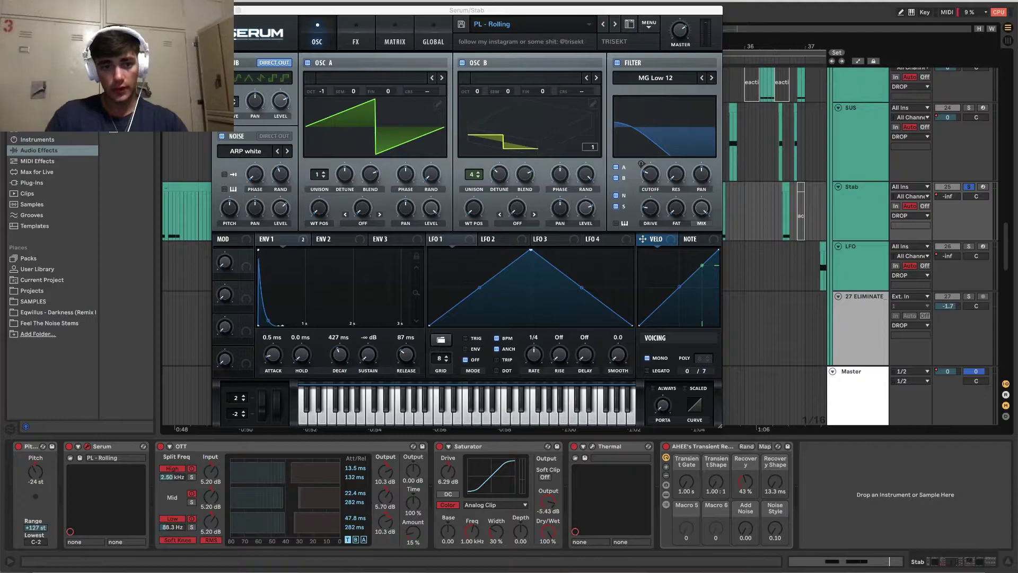
click(218, 10)
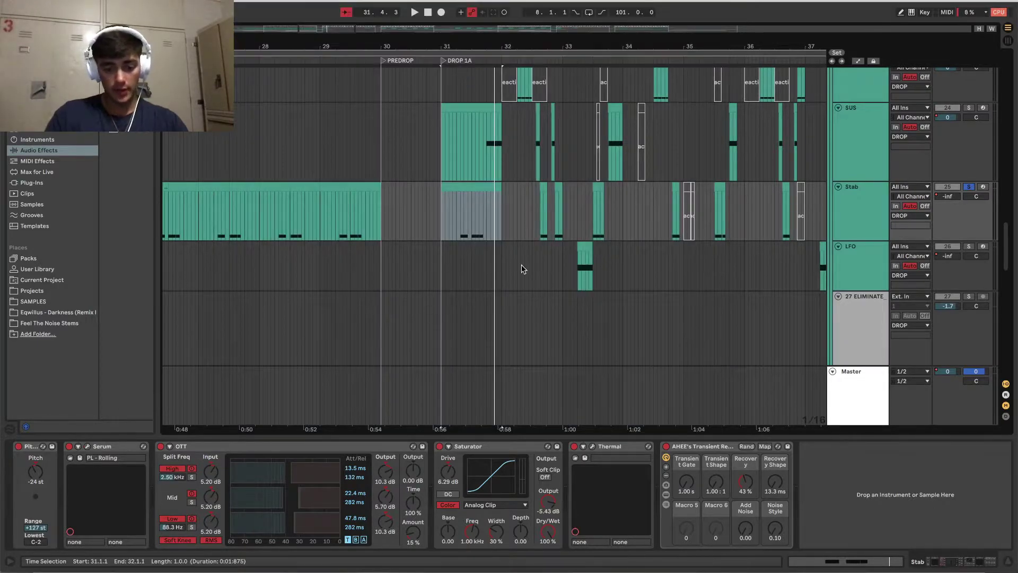
Step: Place the insert marker at 31.2.2 in the Stab clip and review its Serum patch's oscillators and effects
key(z)
click(348, 221)
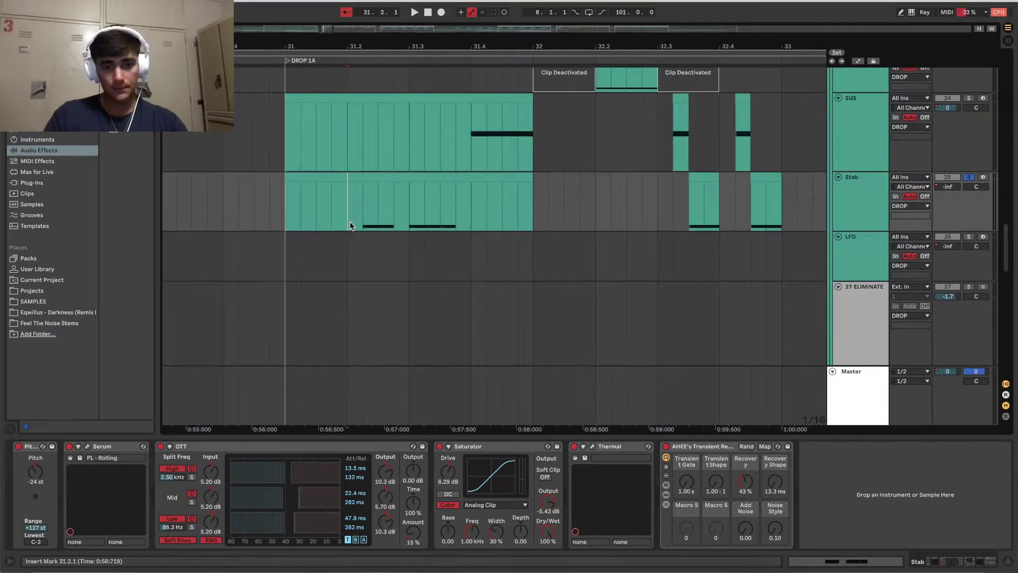
click(363, 222)
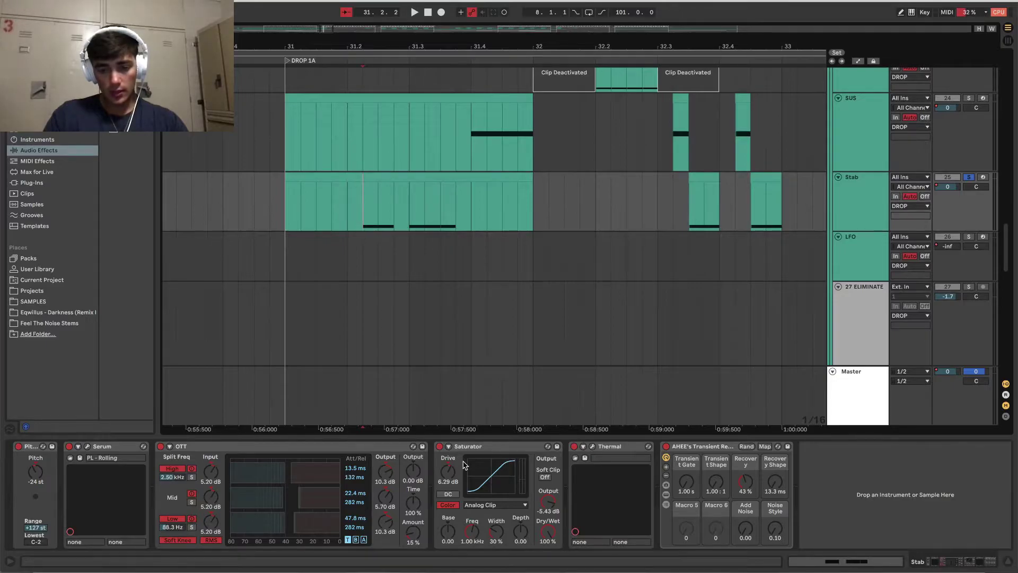
click(88, 447)
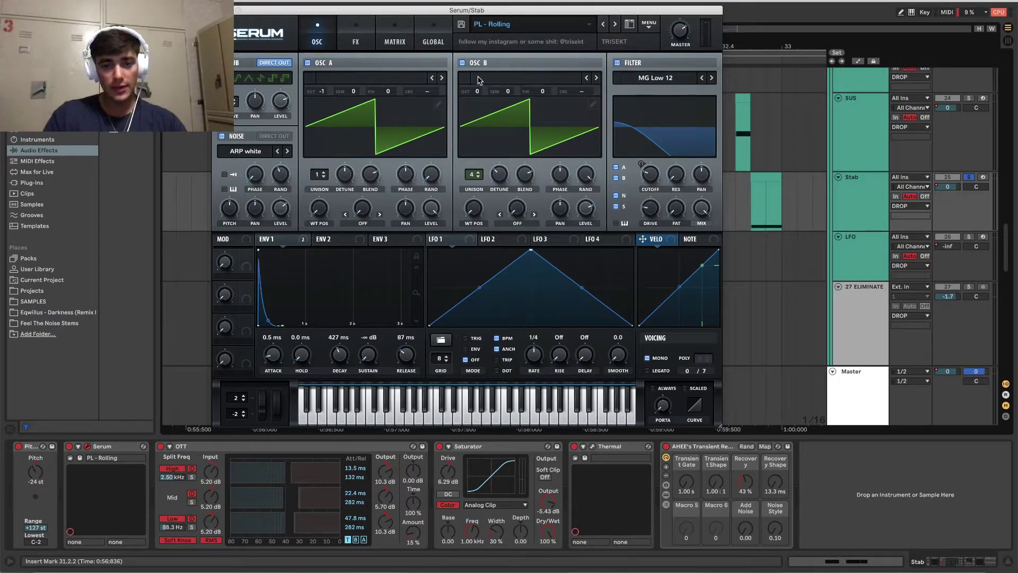
click(356, 38)
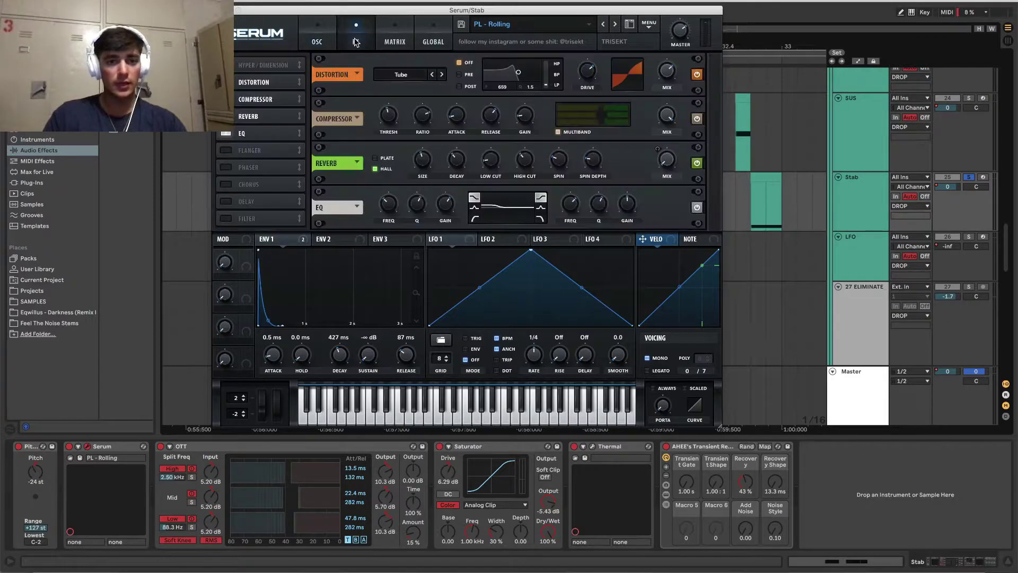
key(super+alt+p)
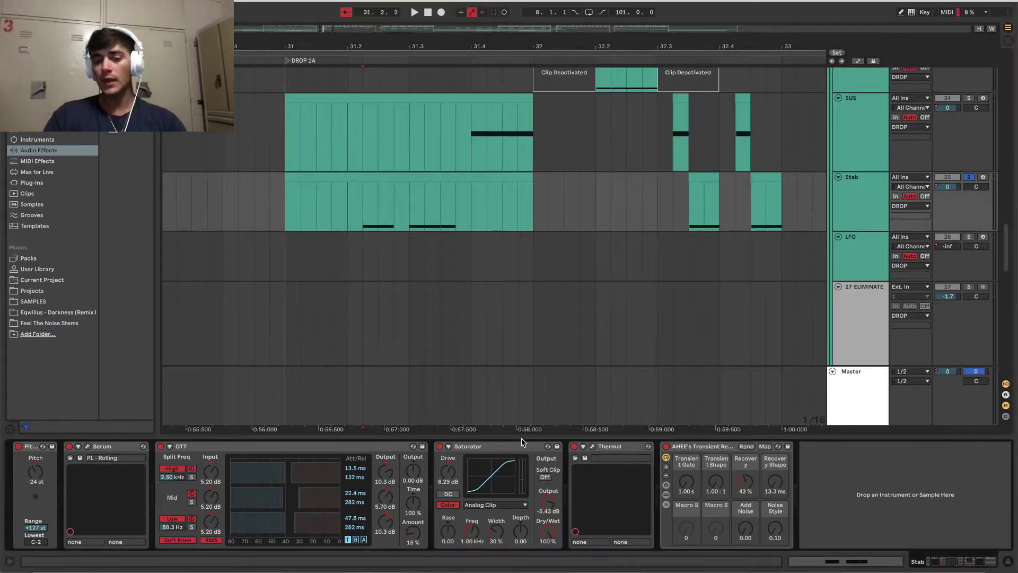
Step: Solo SUS instead of Stab and play it from 31.4.1, with the device area collapsed
drag(522, 440, 530, 541)
scroll(546, 301, up, 4)
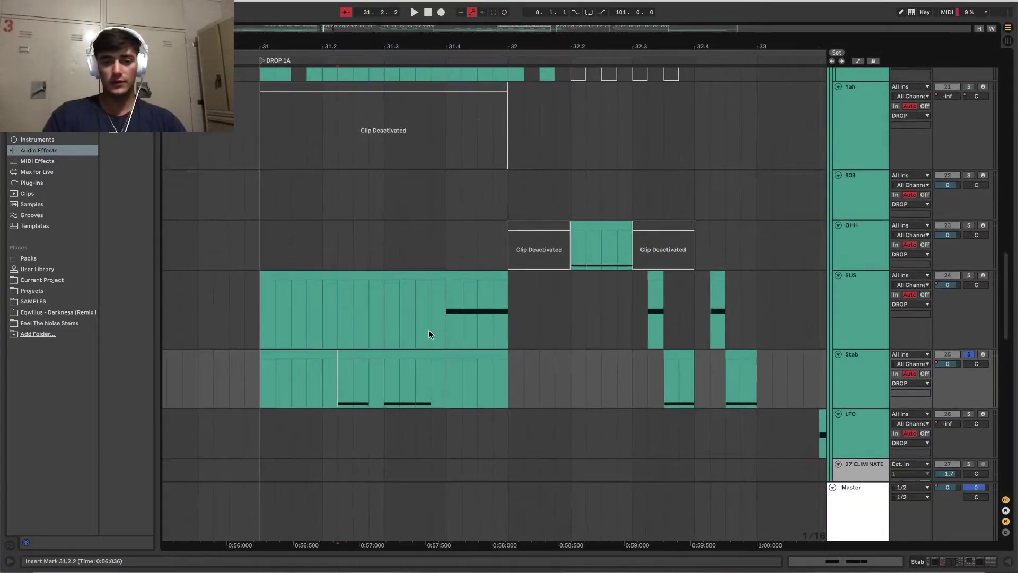
click(444, 320)
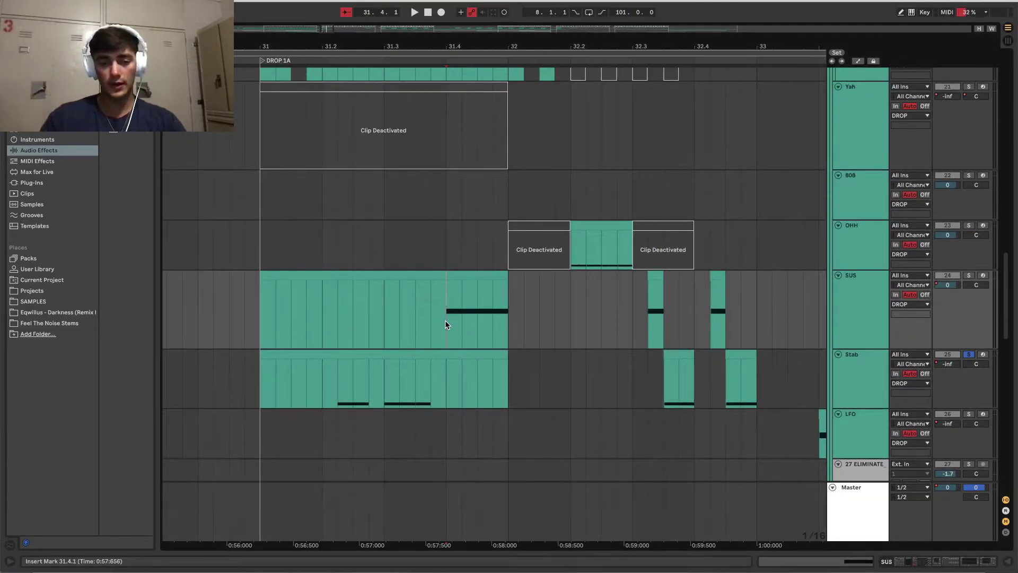
scroll(446, 323, up, 3)
scroll(445, 324, down, 3)
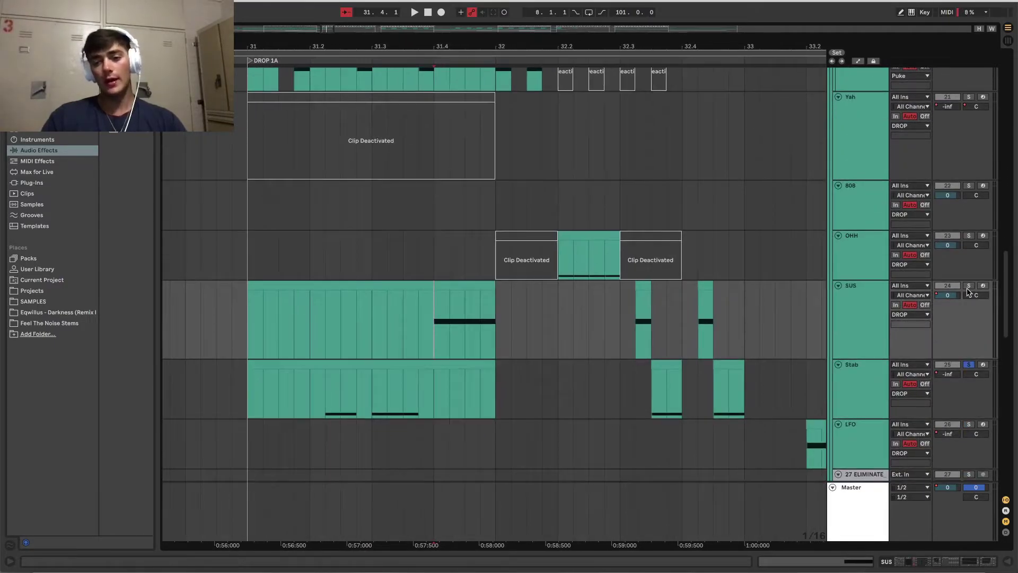
scroll(968, 289, left, 2)
scroll(968, 289, right, 3)
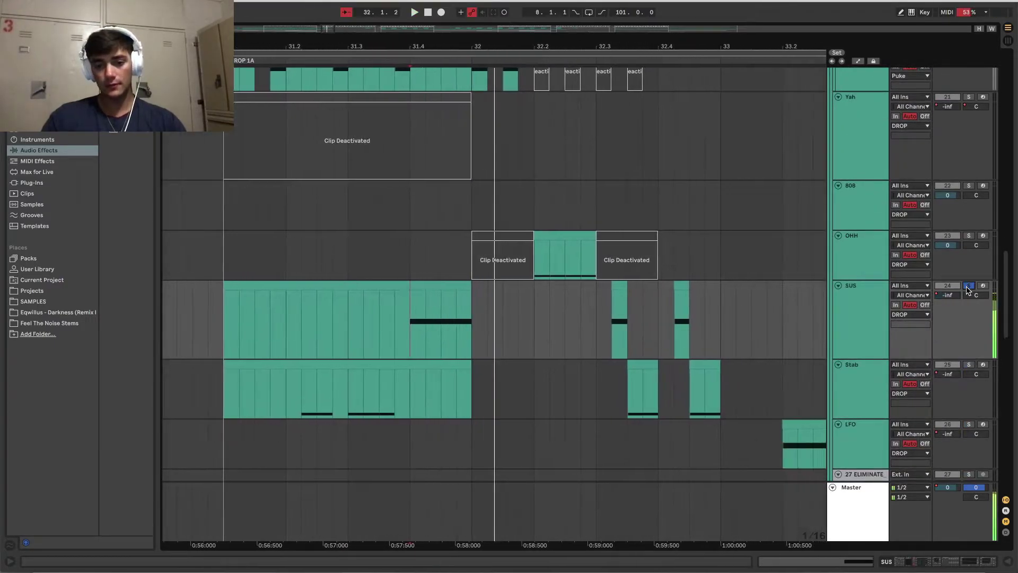
Step: Select the SUS clip at DROP 1A to show the track's device chain, and place the insert marker at 31.4.1
click(449, 287)
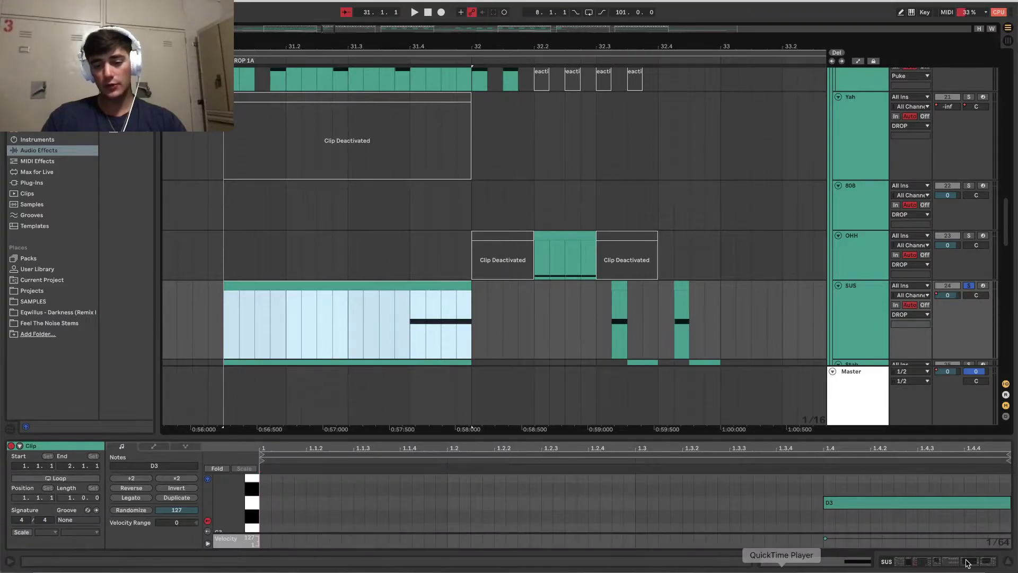
click(966, 563)
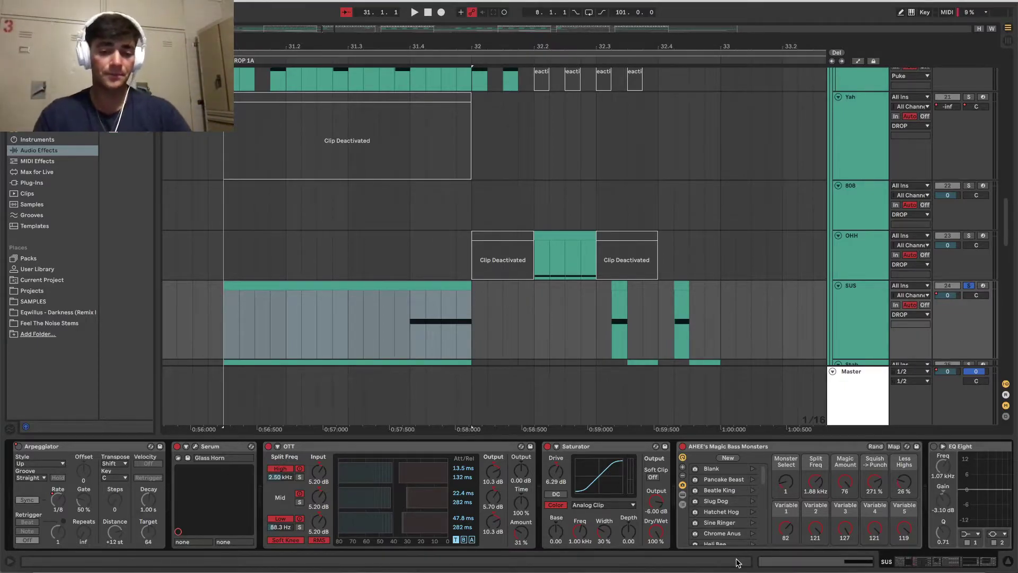
click(407, 321)
click(410, 320)
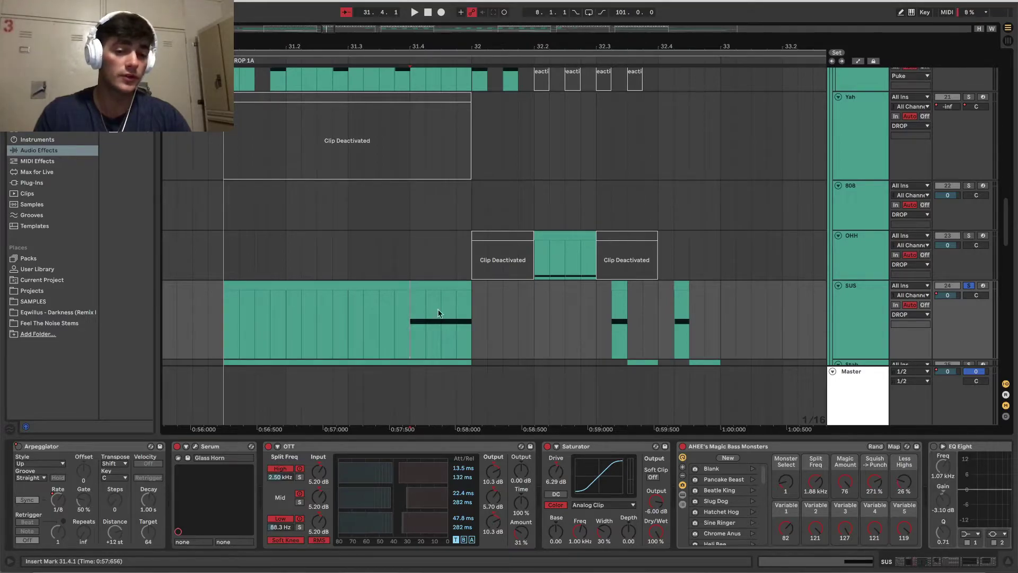
scroll(468, 229, up, 3)
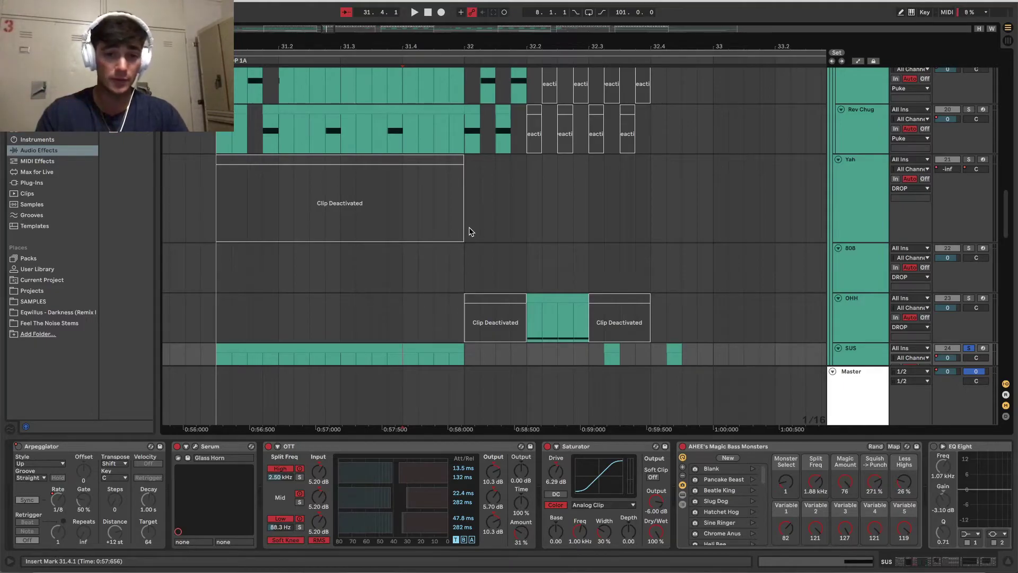
Step: Bring the SUS clip at DROP 1A into view and examine its Serum patch Glass Horn
scroll(470, 231, down, 4)
scroll(470, 231, down, 3)
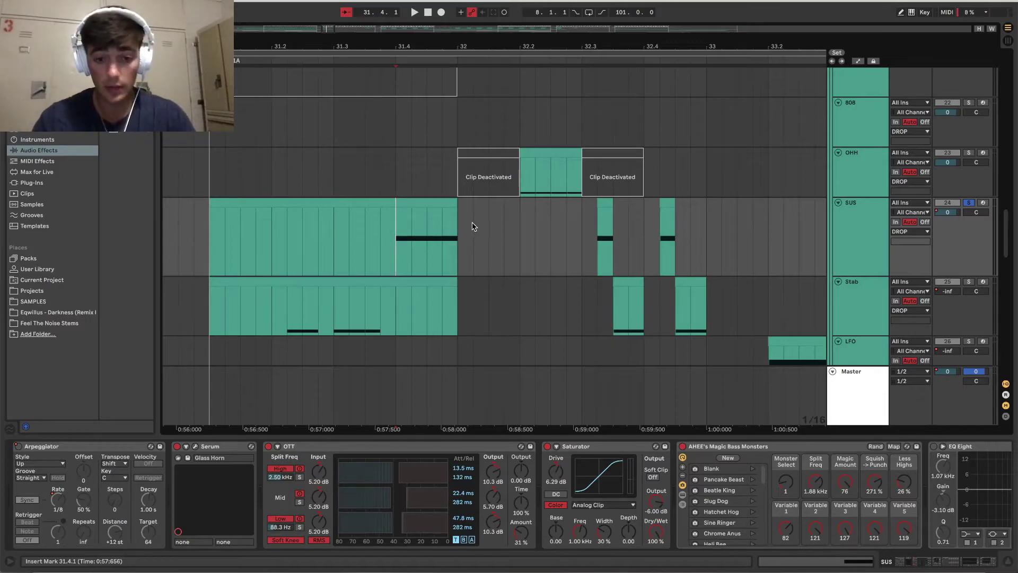
scroll(470, 225, left, 3)
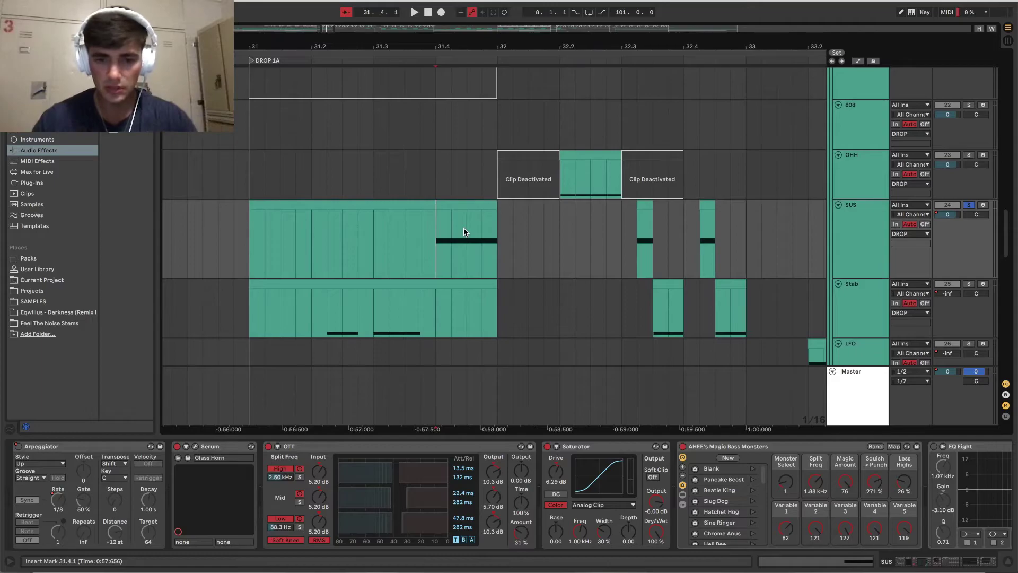
scroll(464, 227, left, 3)
scroll(464, 227, up, 1)
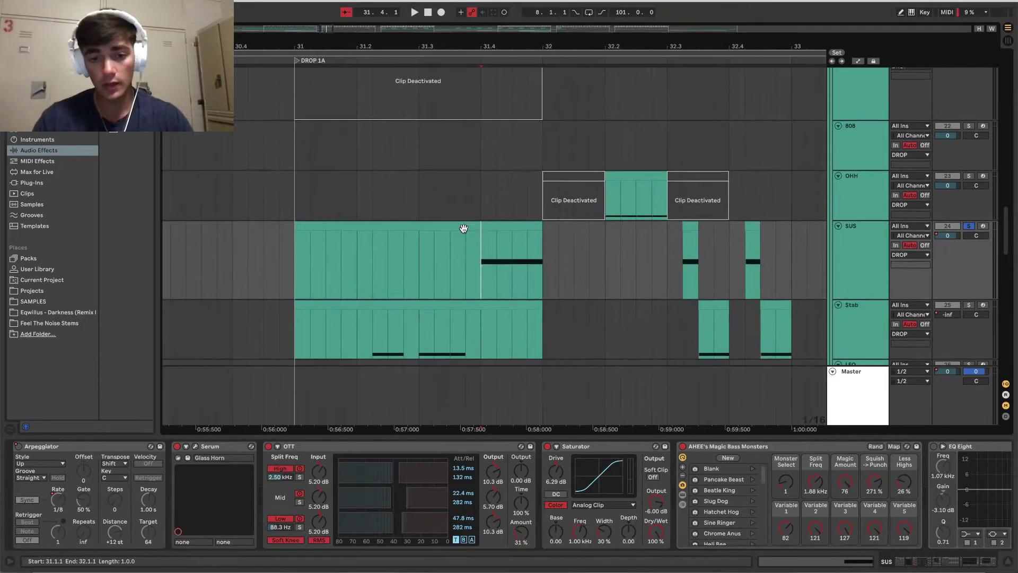
scroll(463, 228, left, 2)
scroll(463, 228, up, 3)
scroll(530, 209, down, 4)
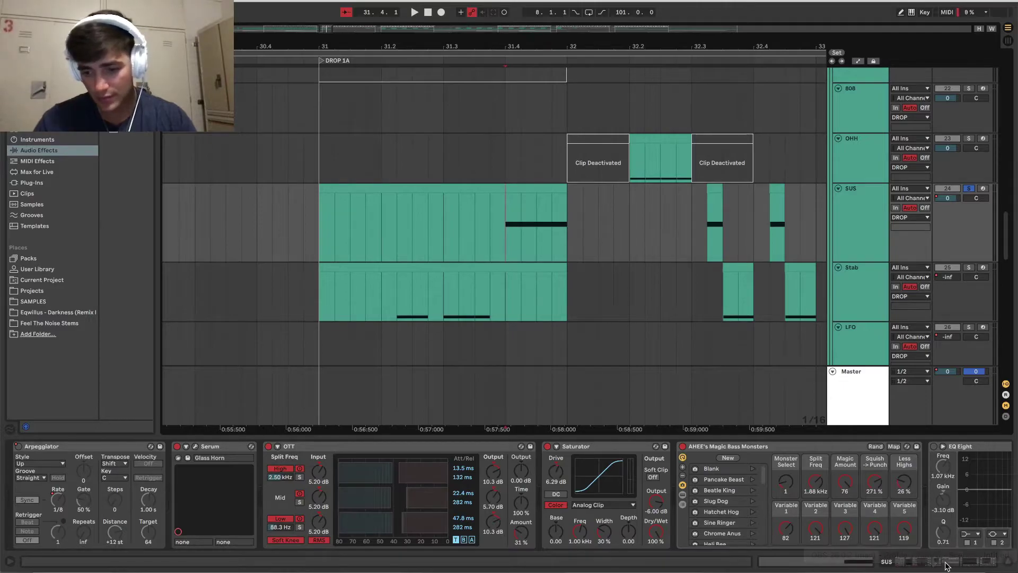
click(196, 447)
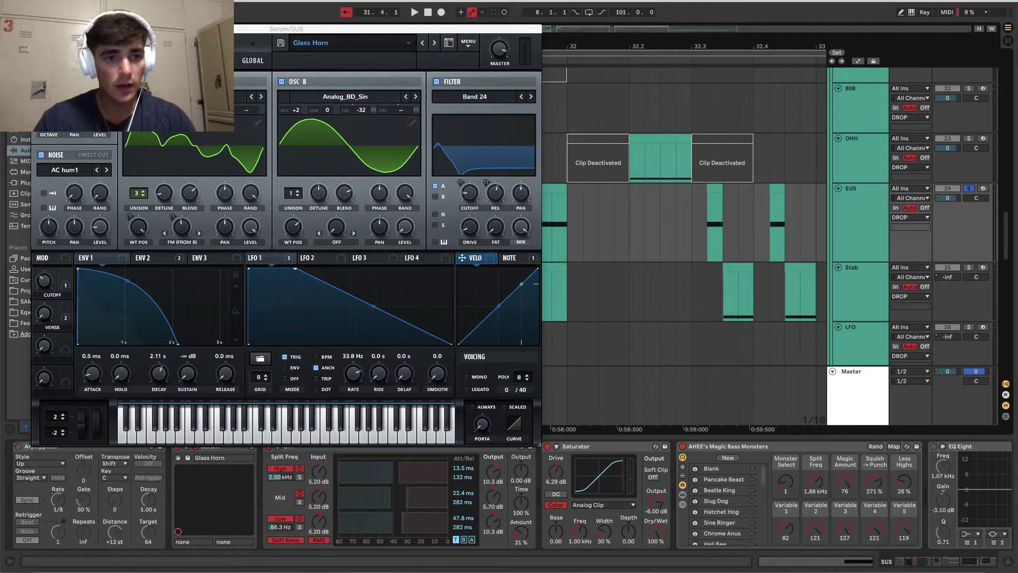
Step: Play SUS with AHEE's Magic Bass Monsters bypassed, re-enable the rack, and hide the Serum window
key(space)
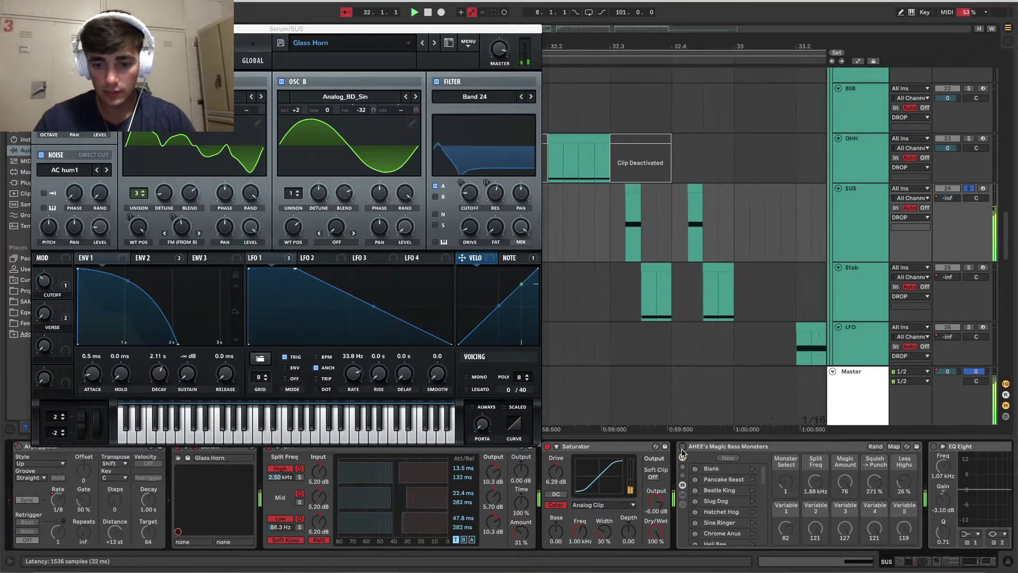
key(space)
click(683, 447)
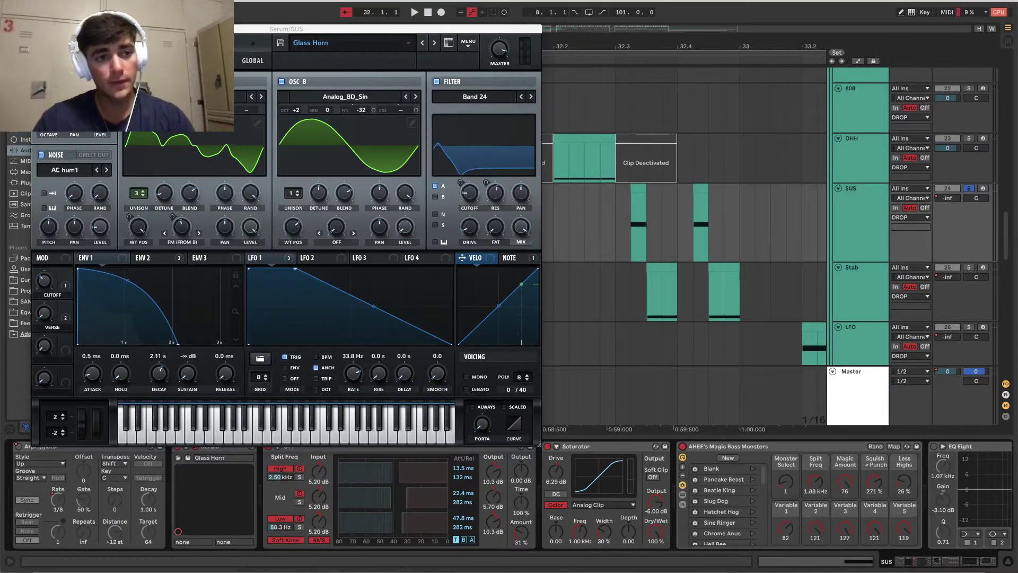
key(ctrl+alt+p)
click(736, 452)
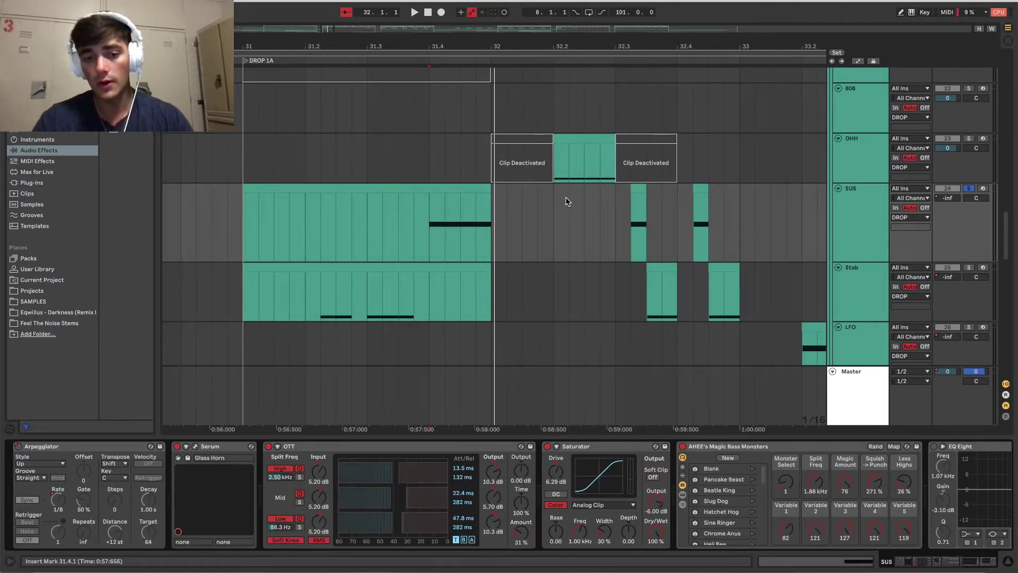
Step: Collapse the device area, solo OHH instead of SUS, and play the OHH clip at 32.2.1
key(space)
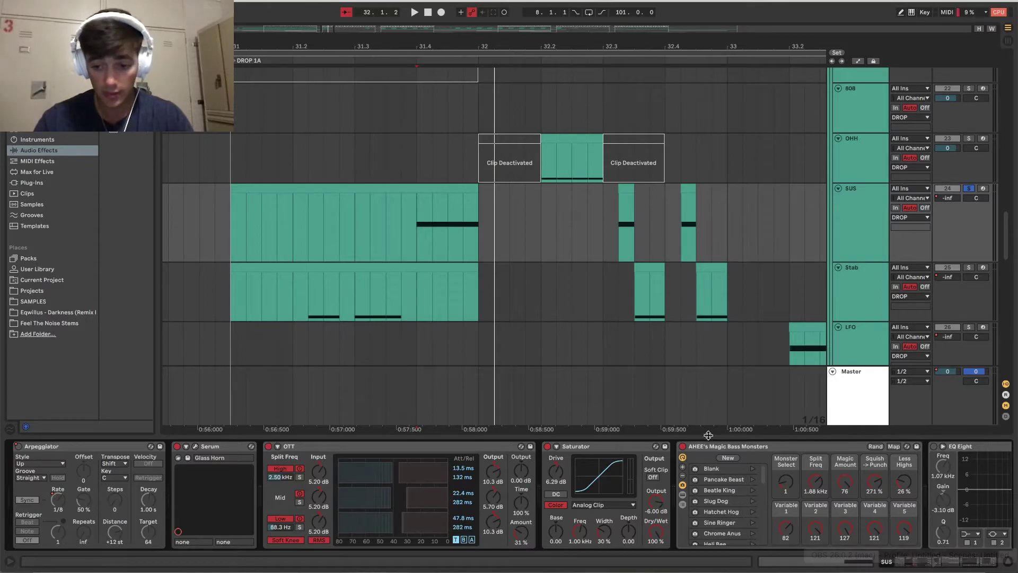
key(space)
key(ctrl+alt+l)
click(969, 206)
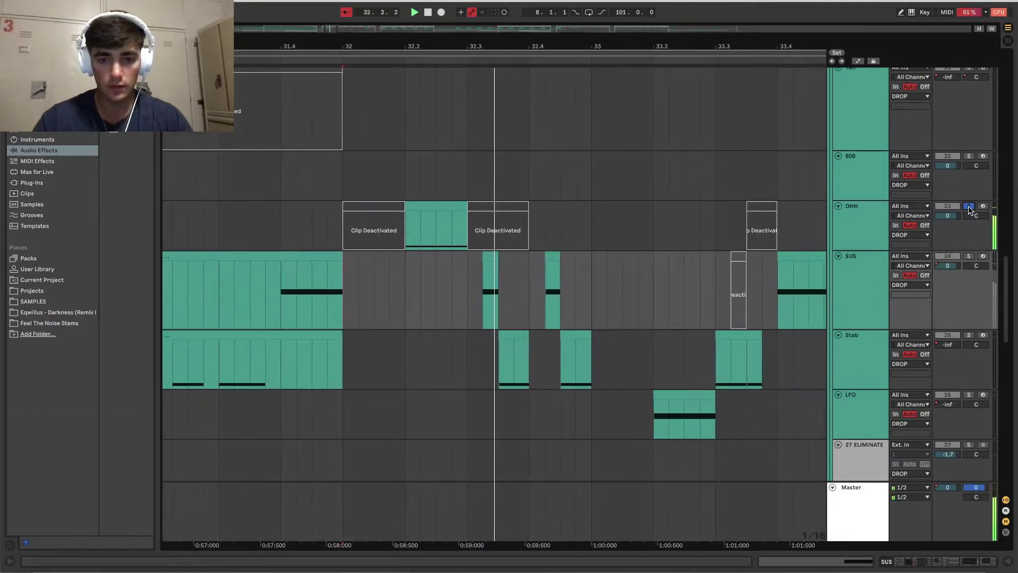
key(space)
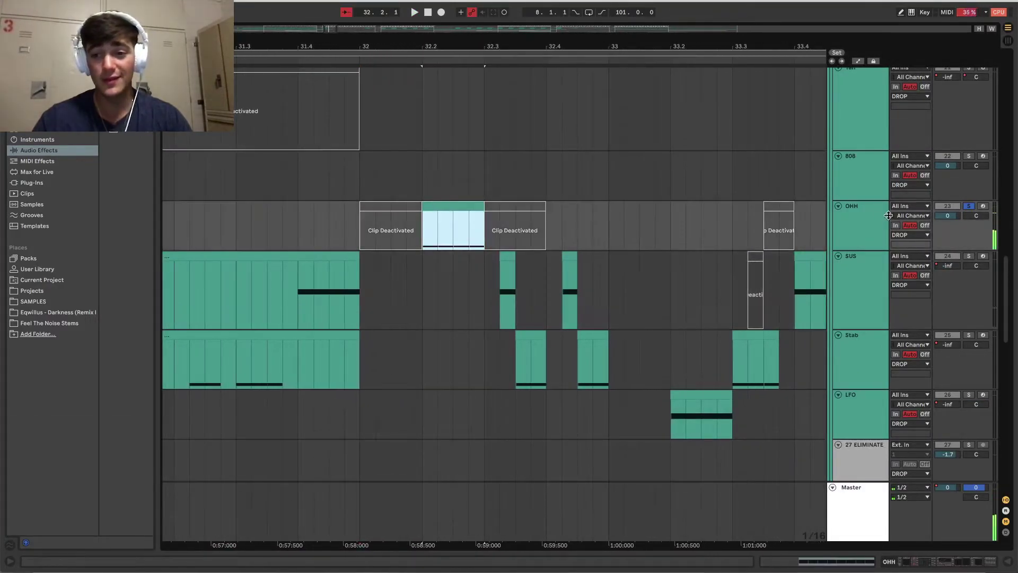
Step: Show the OHH track's device chain and play its clip with the Audio Effect Rack bypassed
double_click(863, 214)
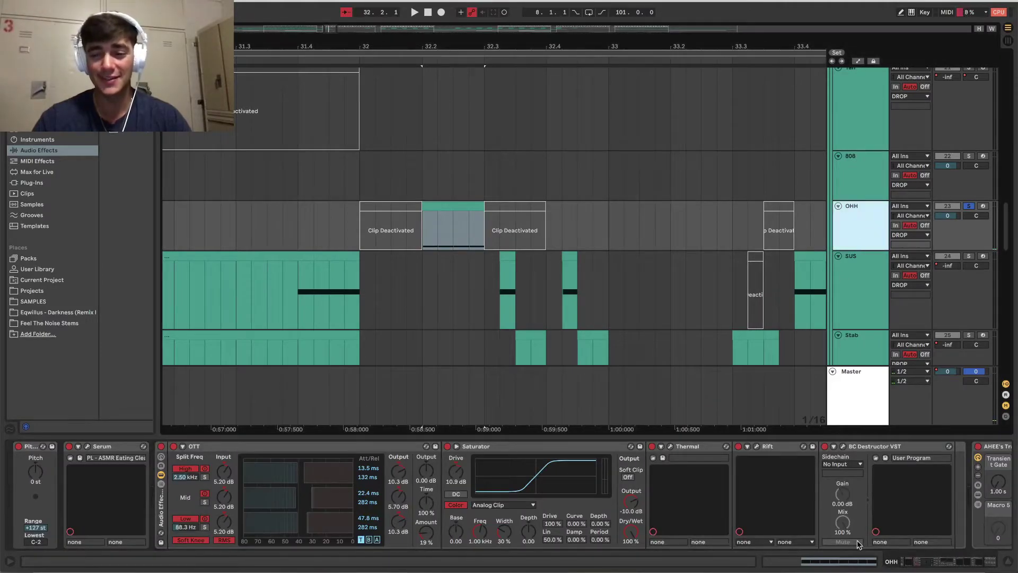
drag(937, 562, 767, 548)
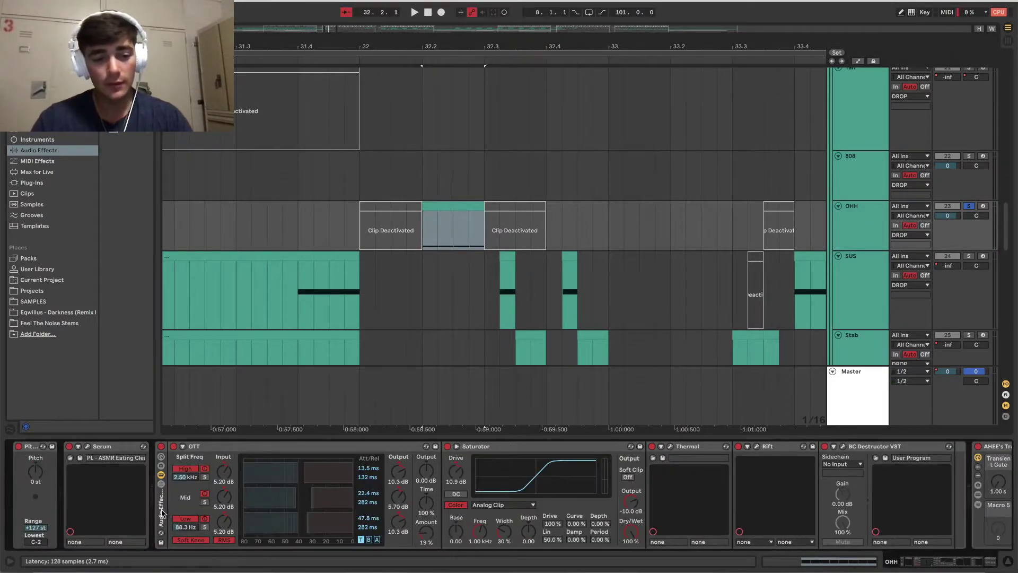
click(161, 446)
key(space)
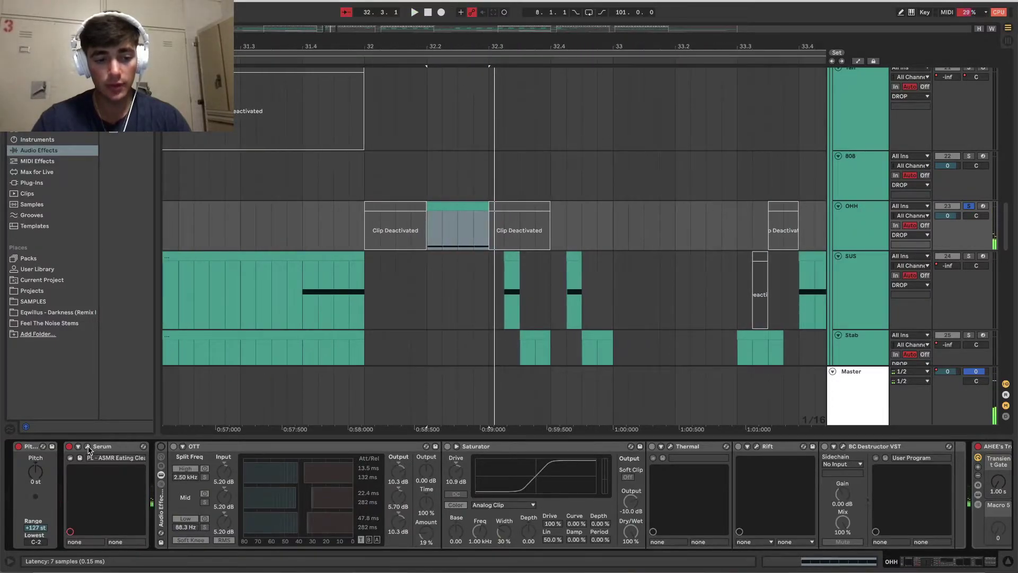
Step: View the OHH Serum patch PL - ASMR Eating Clean, hide it, and play with the Audio Effect Rack re-enabled
key(super+alt+p)
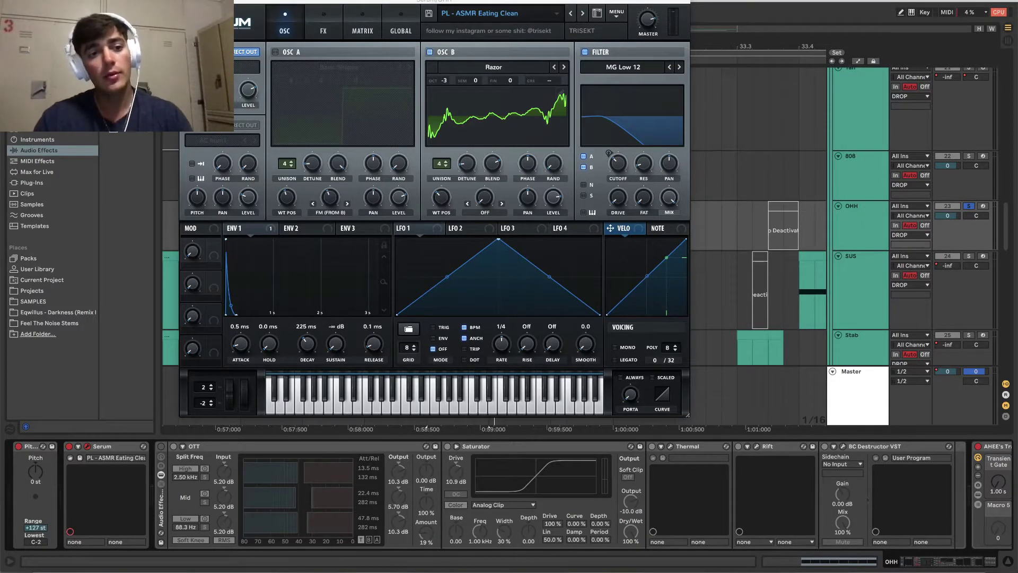
key(super+alt+p)
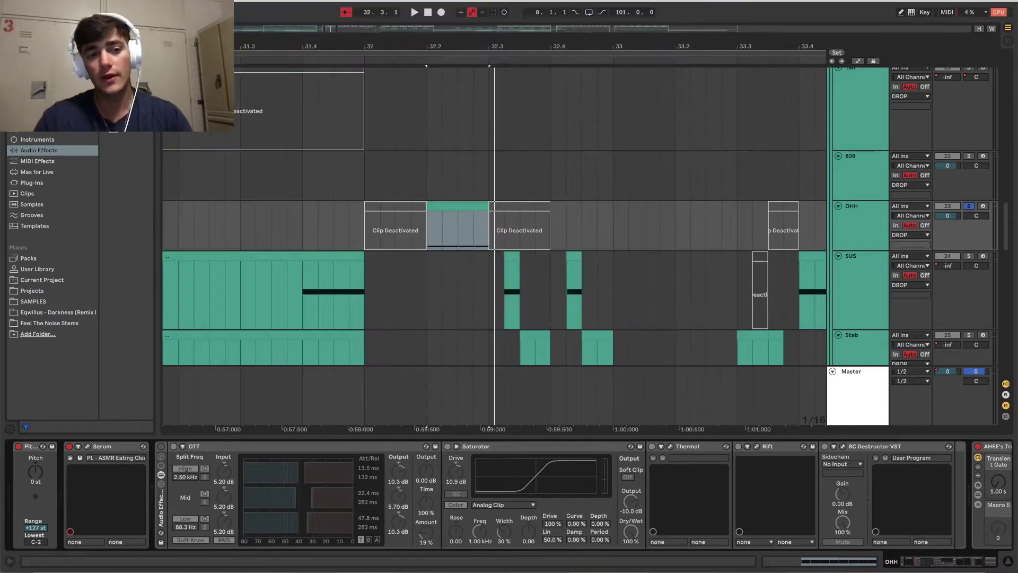
click(160, 447)
key(space)
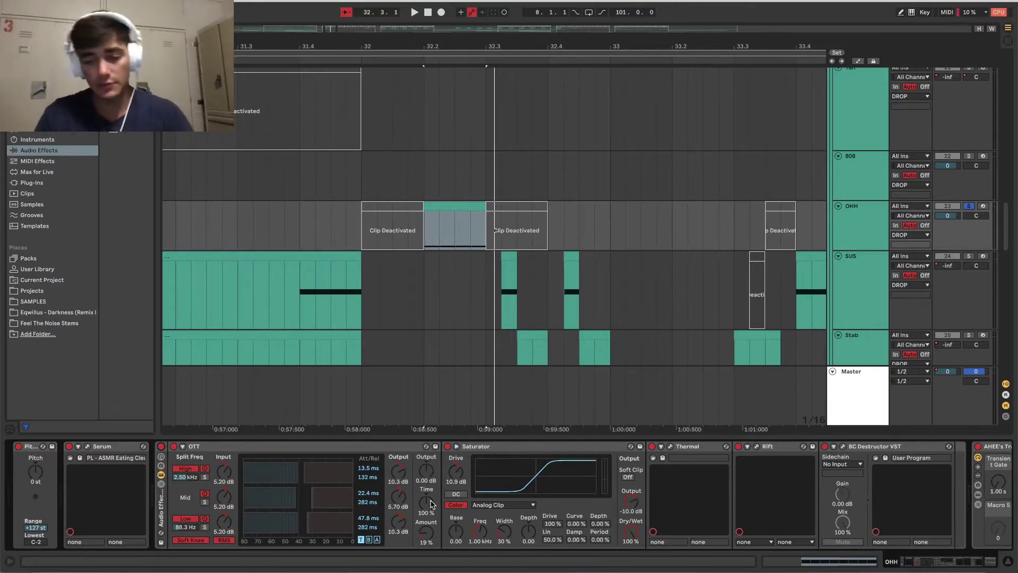
Step: Toggle Rift off and on again during OHH playback and view its VOWEL PULSE preset
click(740, 447)
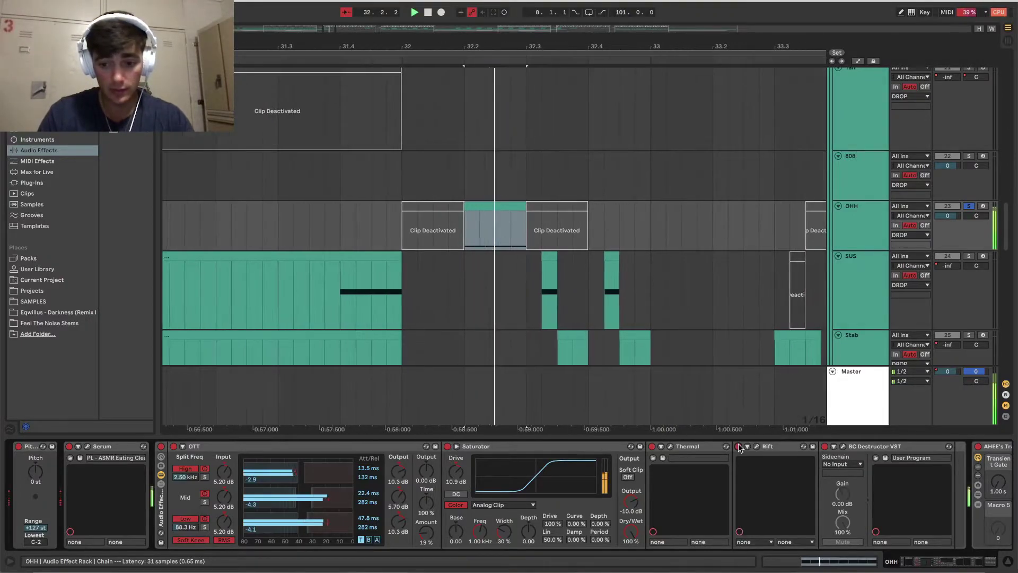
click(740, 447)
click(757, 447)
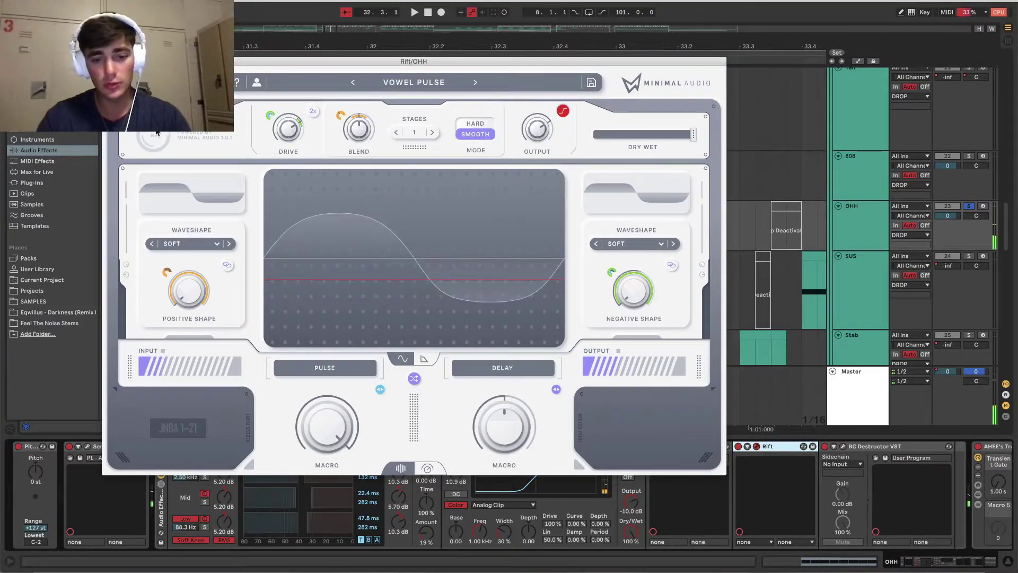
Step: Play the OHH clip to demonstrate Rift's Pulse macro, and close the Rift window
mouse_move(341, 413)
key(space)
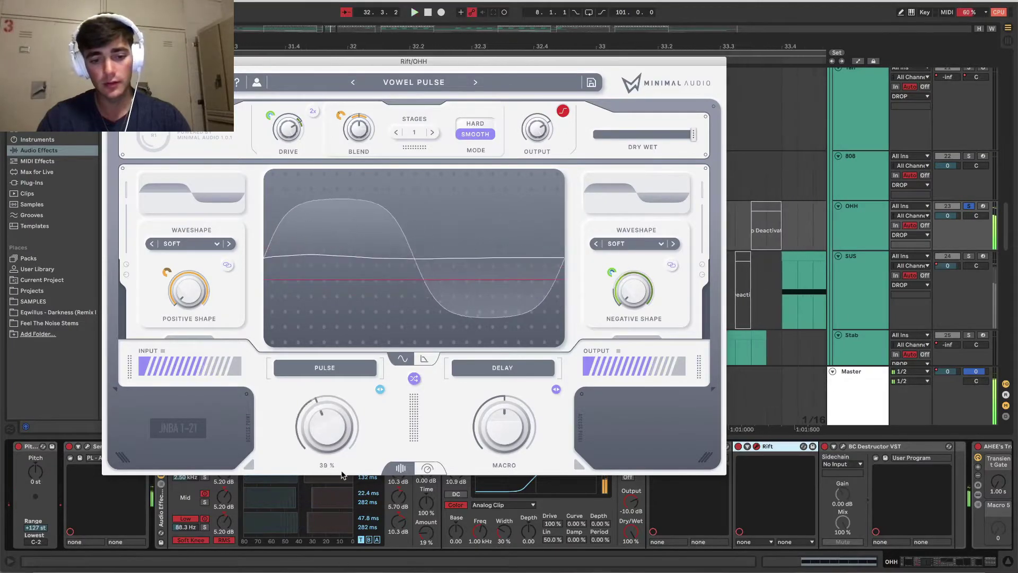
drag(338, 387, 325, 447)
key(space)
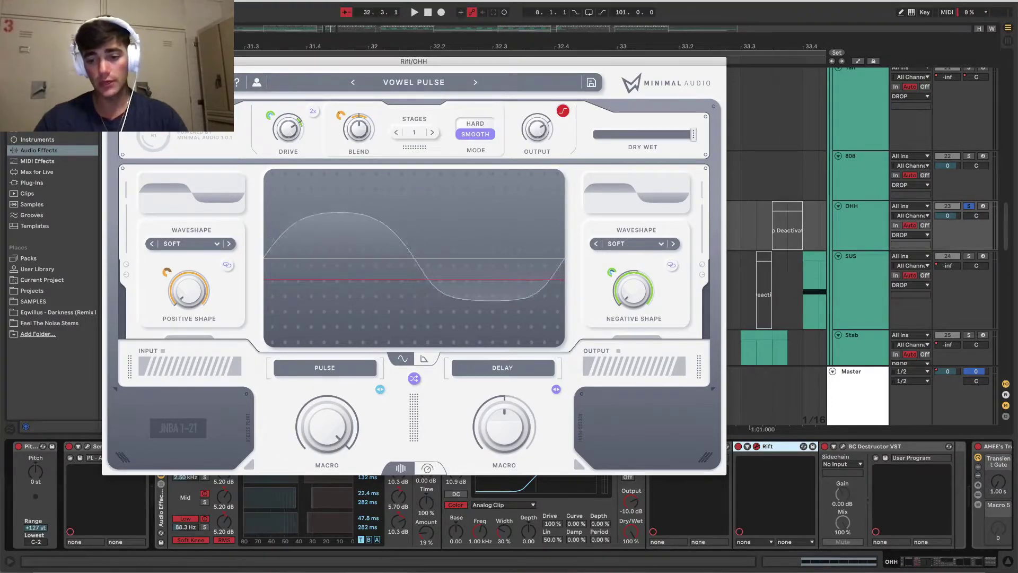
key(super+w)
Step: Collapse the device area and select the active OHH clip from 32.2.1 to 32.3.1
click(679, 447)
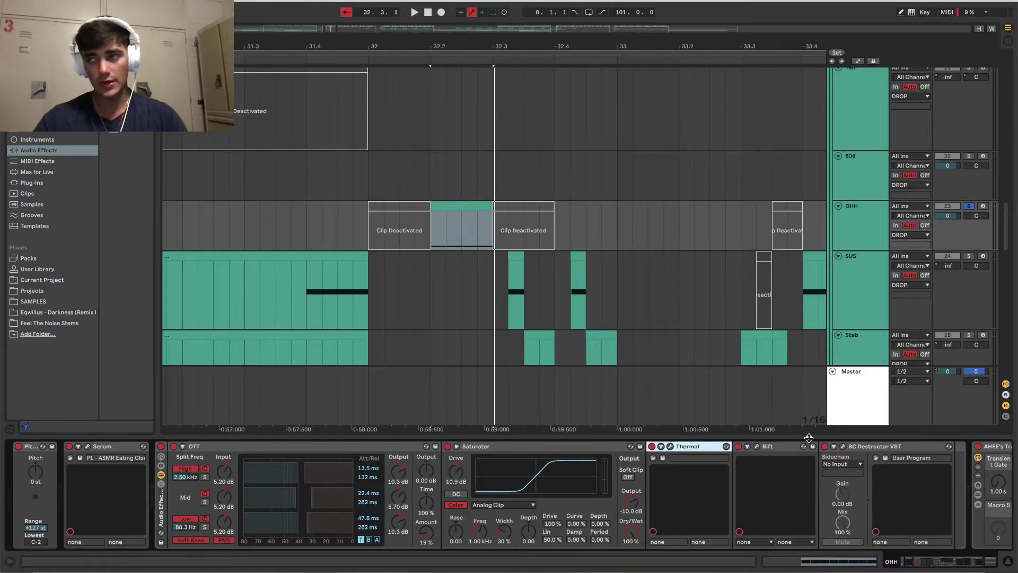
key(super+alt+l)
key(super+alt+l)
key(super+alt+l)
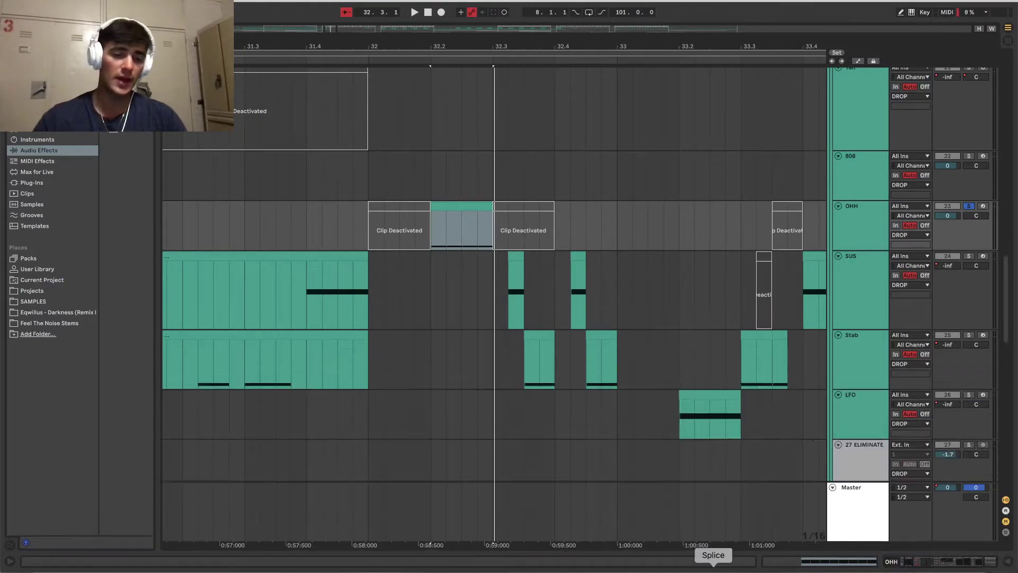
click(439, 214)
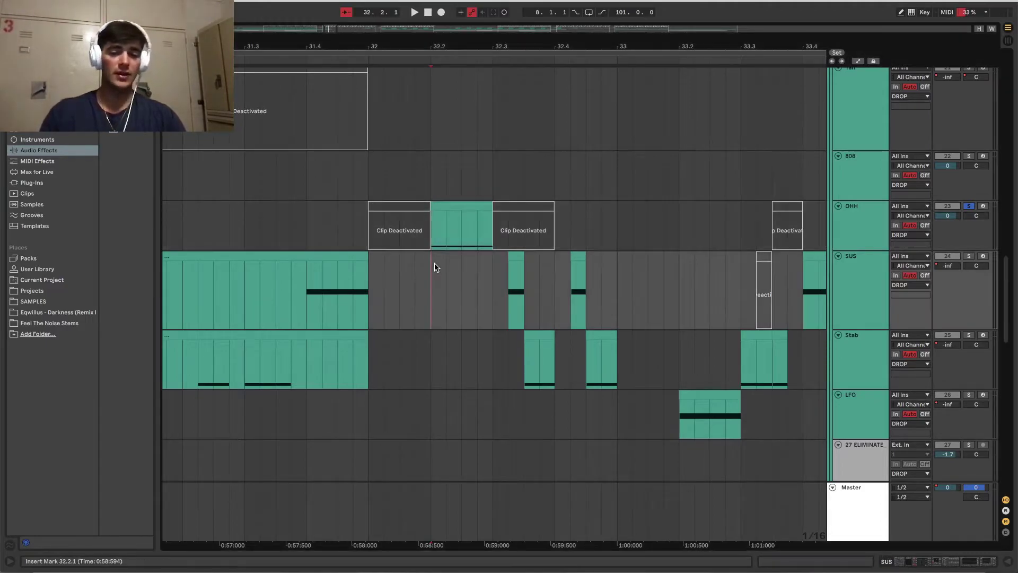
scroll(435, 262, up, 1)
scroll(435, 262, right, 1)
click(439, 225)
click(437, 230)
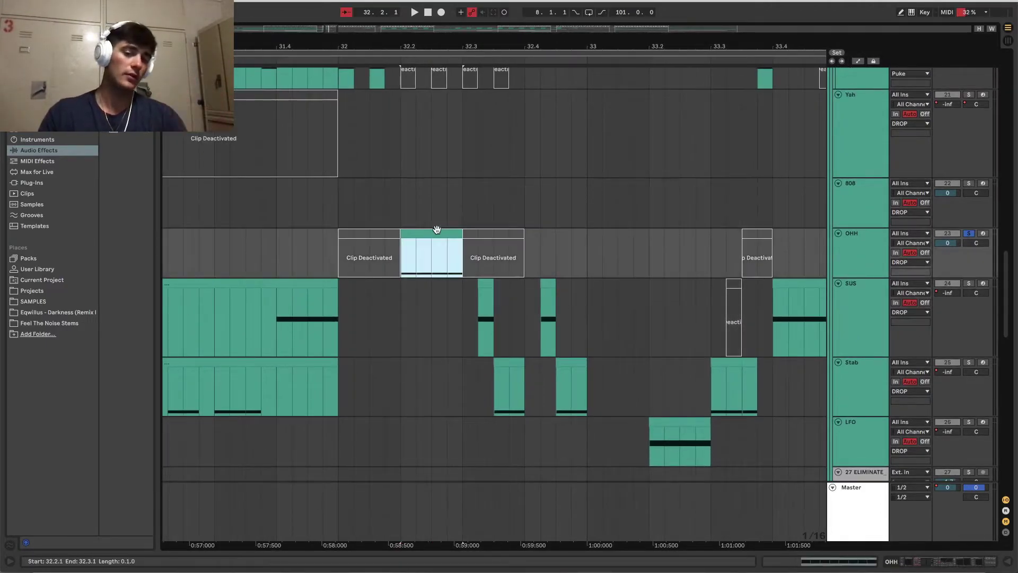
Step: Solo LFO instead of OHH and play the LFO clip at 37.2.1
scroll(437, 229, up, 3)
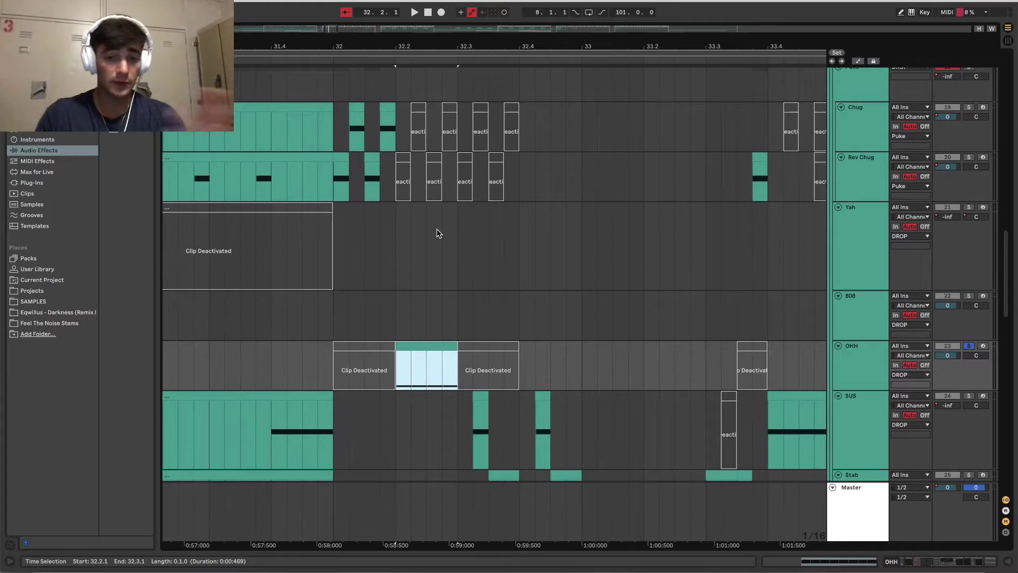
scroll(437, 229, up, 2)
scroll(437, 229, right, 1)
scroll(437, 233, up, 8)
scroll(437, 233, right, 1)
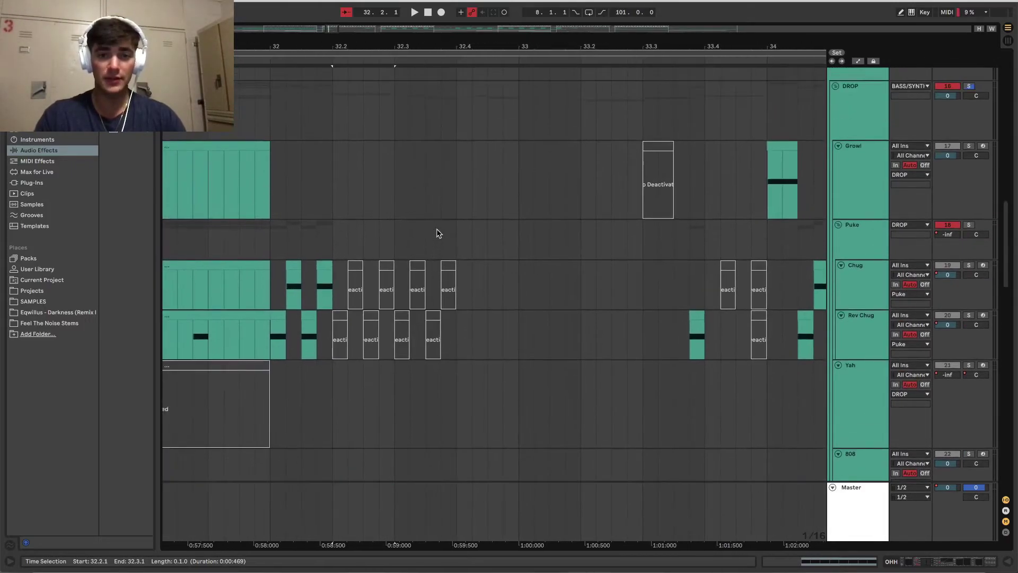
scroll(436, 233, down, 3)
scroll(437, 233, down, 8)
scroll(437, 233, right, 5)
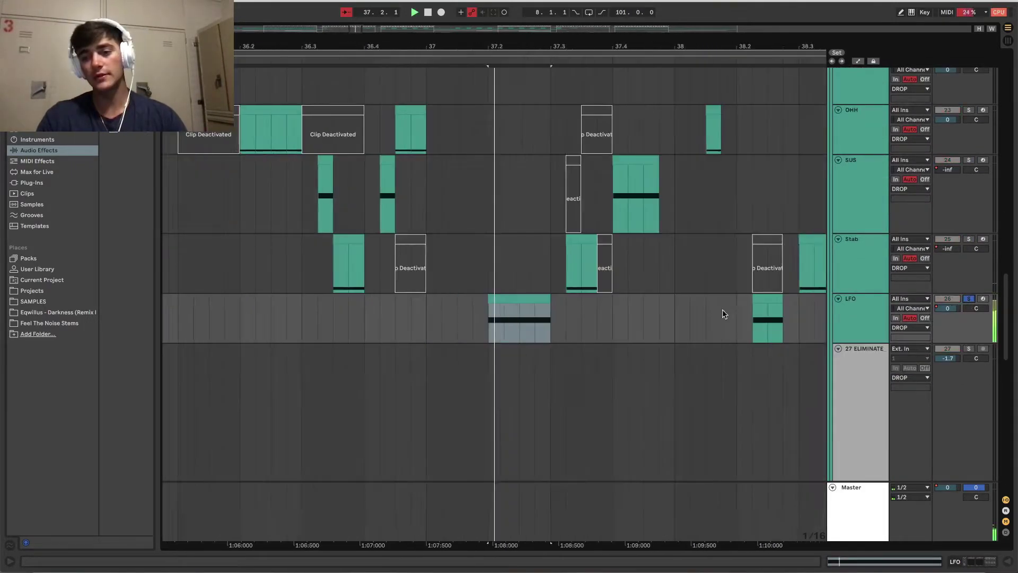
Step: Show the LFO track's device chain, view its Serum patch PL - Gritty SQ Poop, and close the Serum window
click(434, 297)
double_click(433, 297)
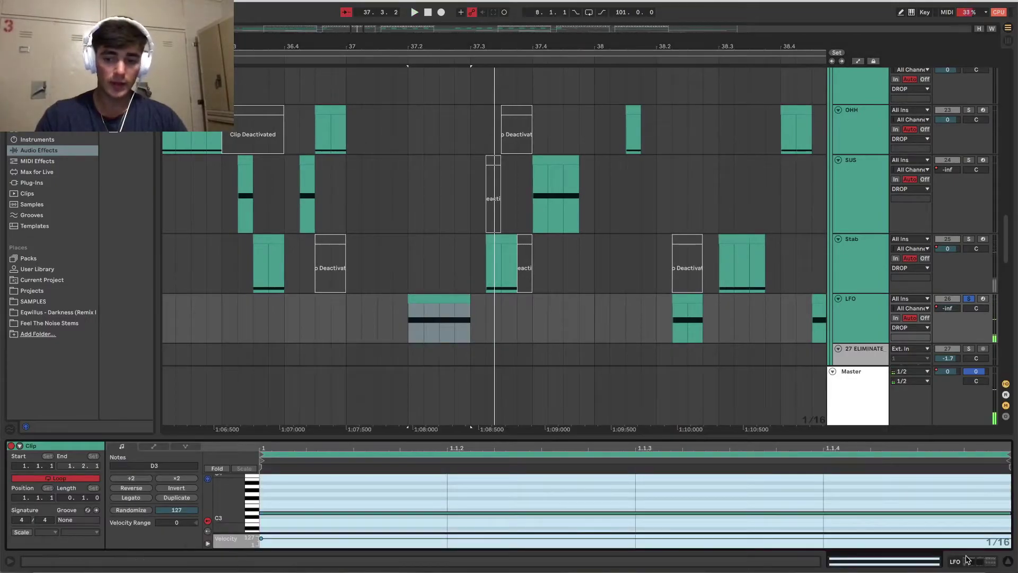
key(shift+Tab)
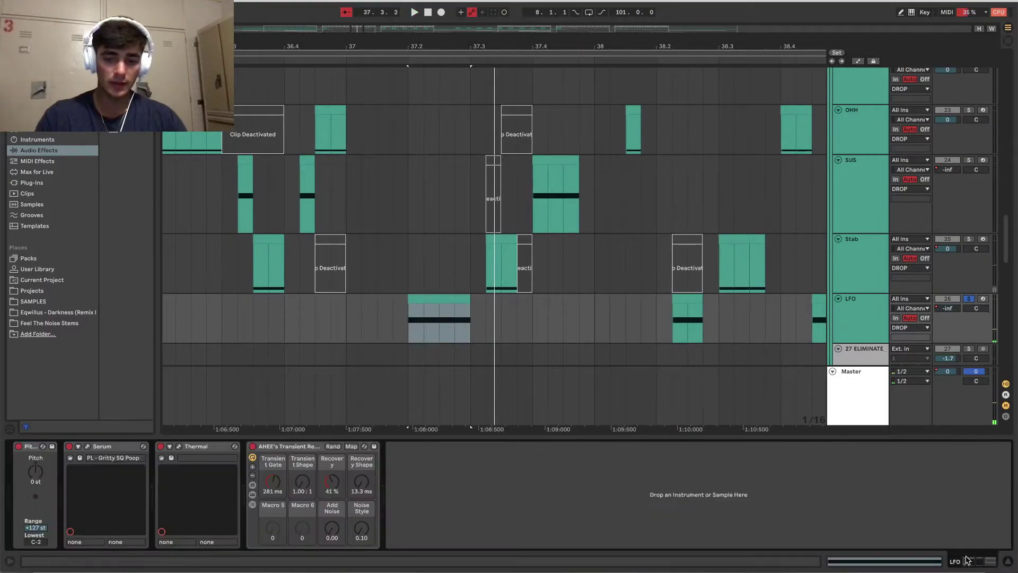
click(87, 447)
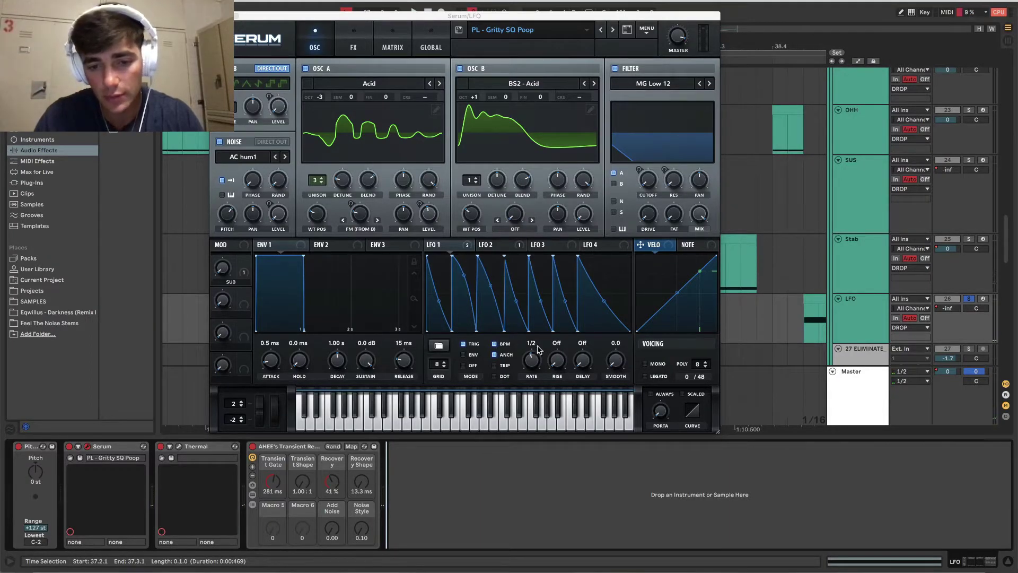
click(215, 15)
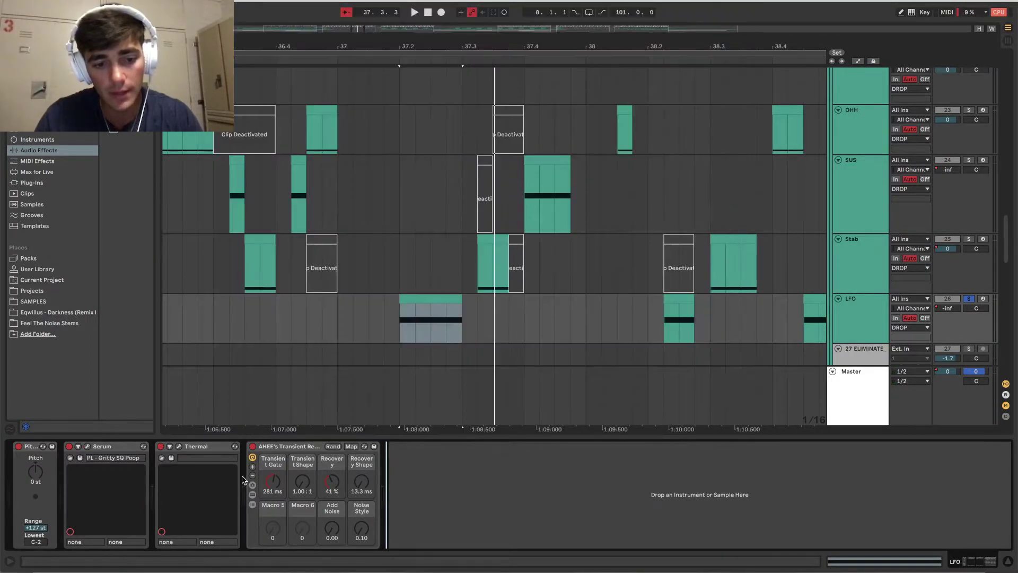
Step: Play LFO with Thermal bypassed, and again with AHEE's Transient rack bypassed, re-enabling each device
key(space)
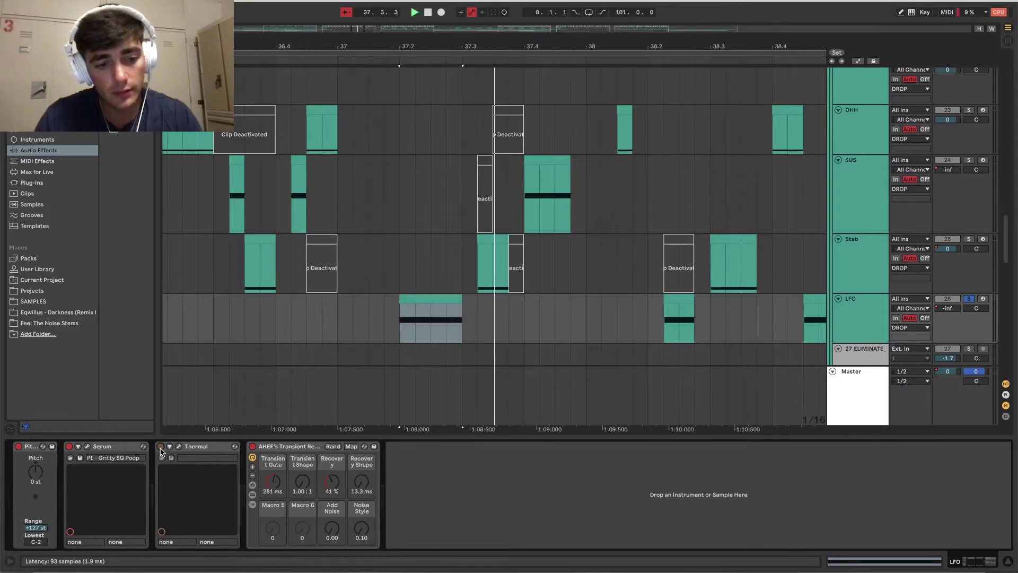
key(space)
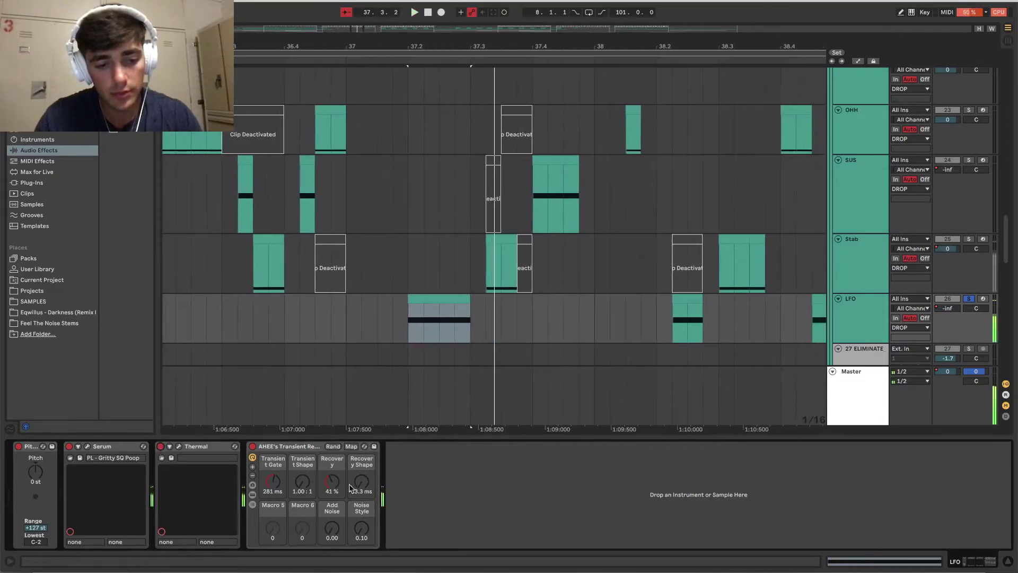
click(253, 446)
key(space)
click(252, 447)
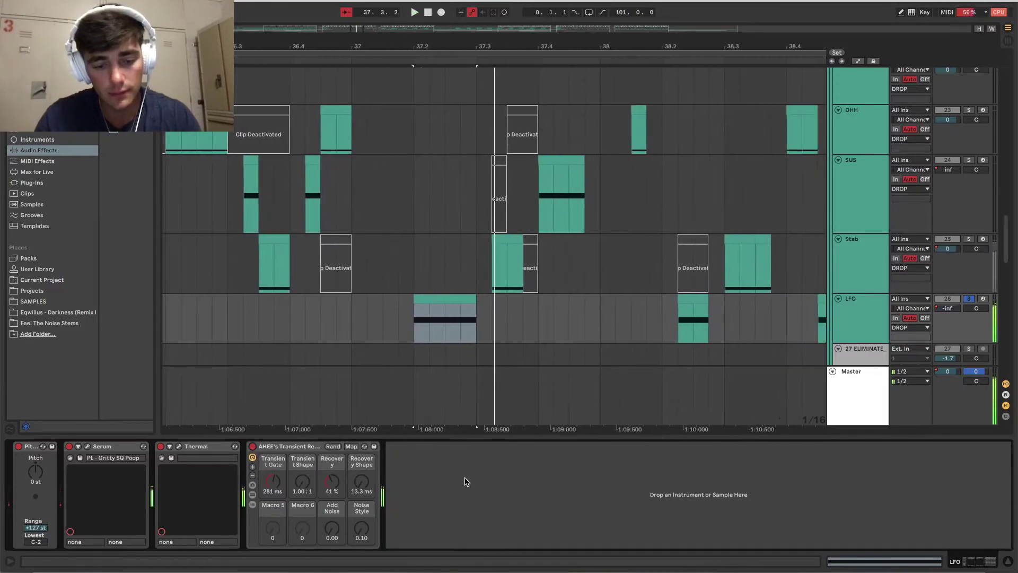
Step: Stop playback, reopen the LFO track's Serum patch for a look, and close its window
key(space)
drag(466, 435, 445, 348)
click(88, 446)
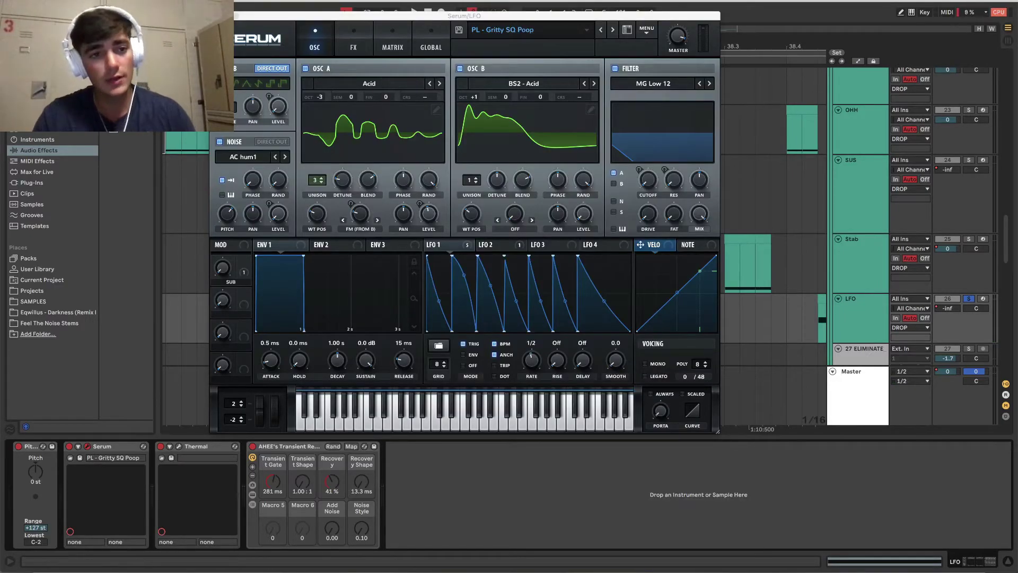
key(super+w)
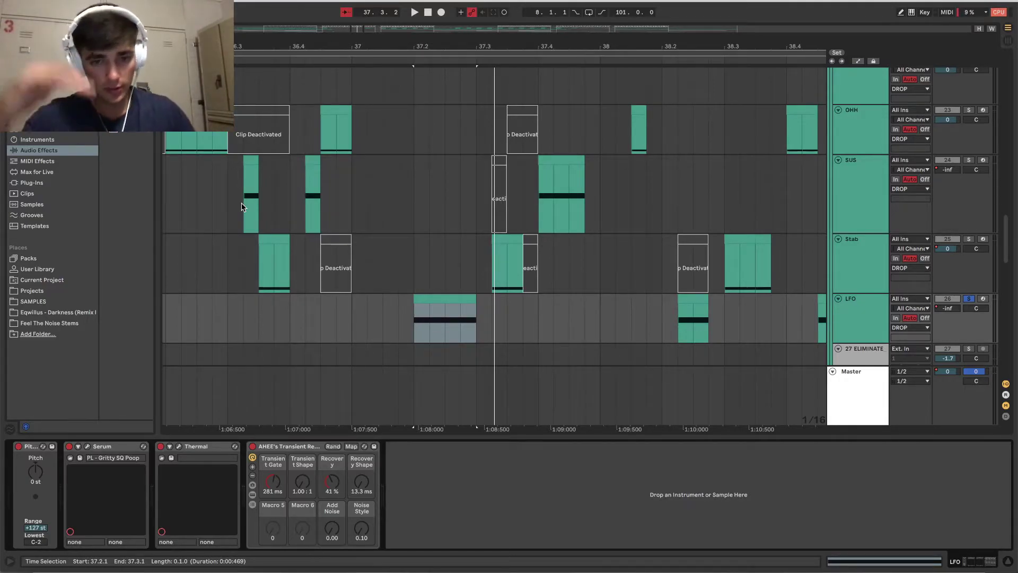
Step: Examine the arrangement across both drops, from the Growl and Puke tracks down to the LFO and sample tracks
key(minus)
key(minus)
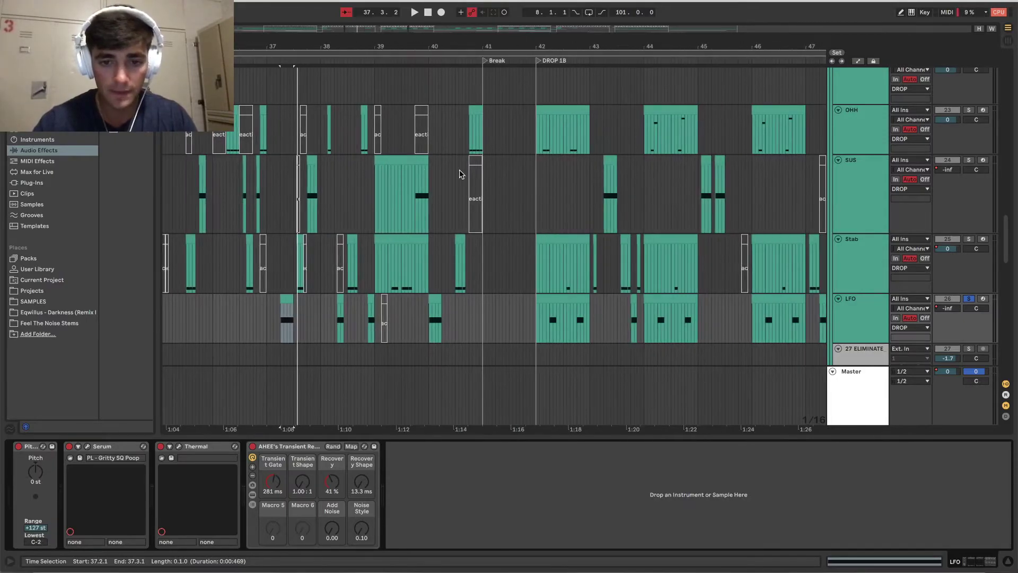
scroll(460, 263, up, 10)
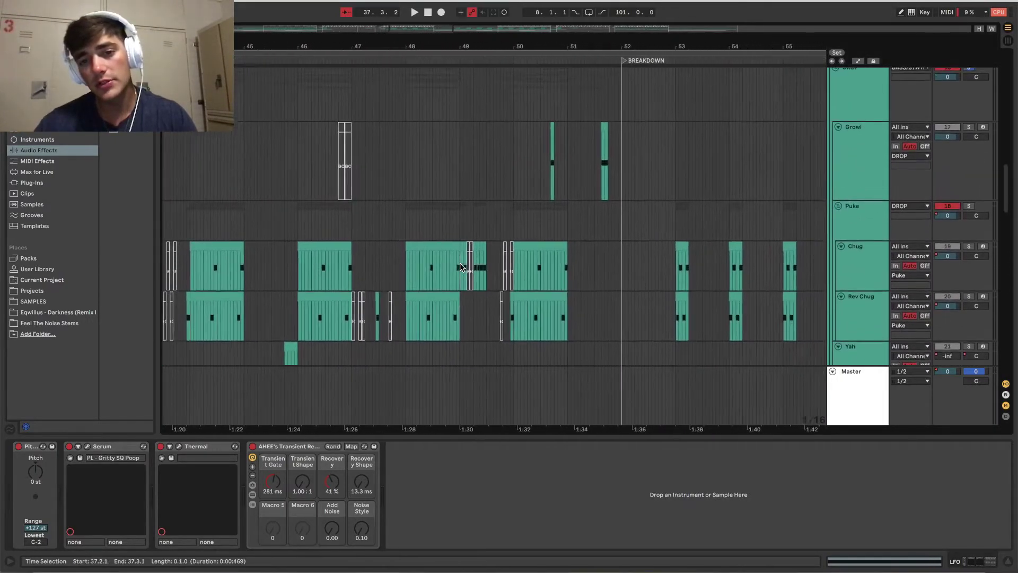
key(minus)
key(minus)
key(minus)
scroll(459, 263, down, 10)
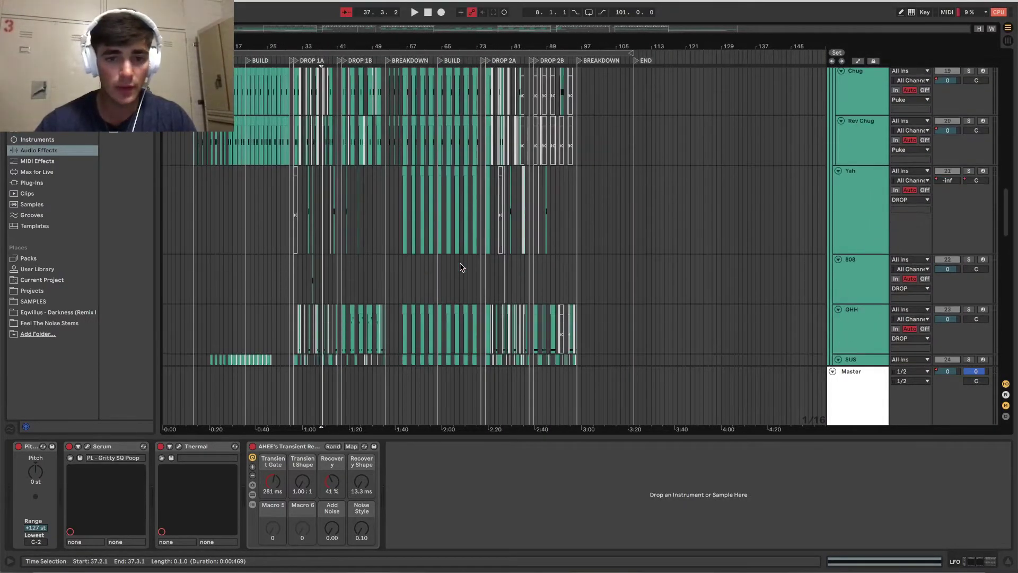
scroll(460, 266, up, 3)
scroll(460, 267, down, 7)
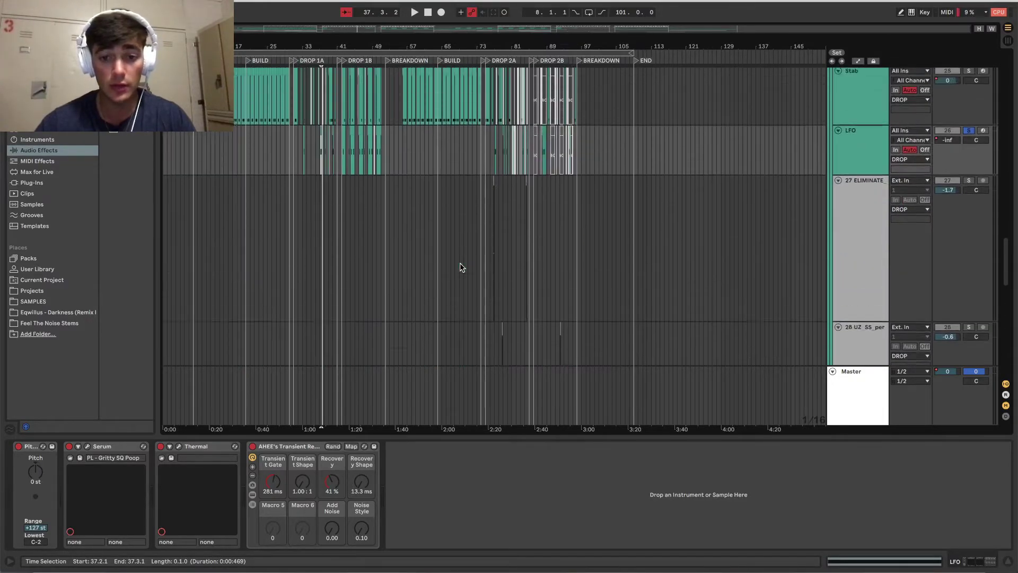
key(plus)
key(plus)
key(plus)
key(plus)
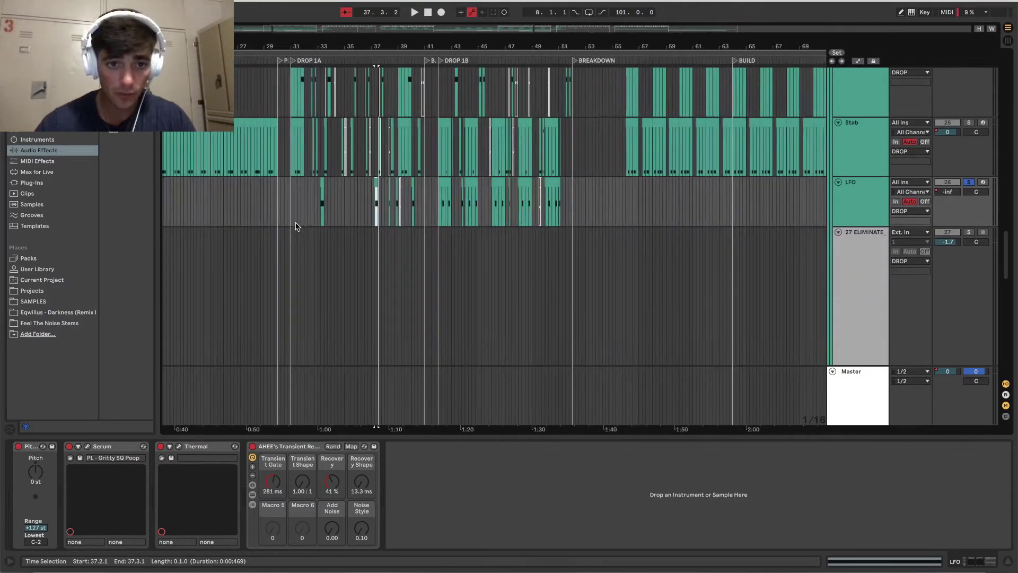
Step: Select the SUS clip from 31.1.1 to 32.1.1 and collapse the device area
scroll(296, 226, up, 3)
click(307, 218)
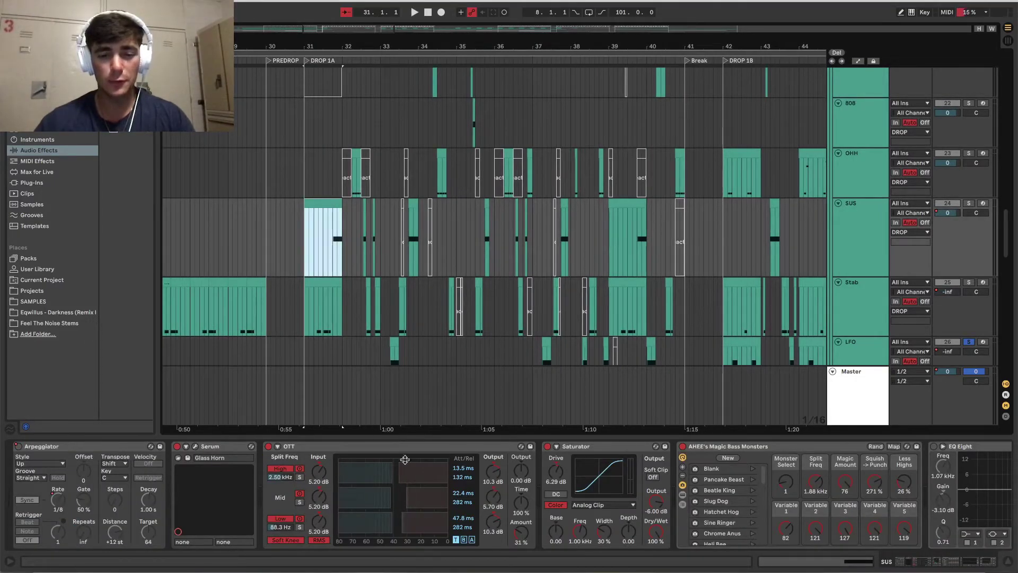
drag(395, 436, 454, 554)
scroll(378, 306, up, 4)
scroll(378, 306, left, 4)
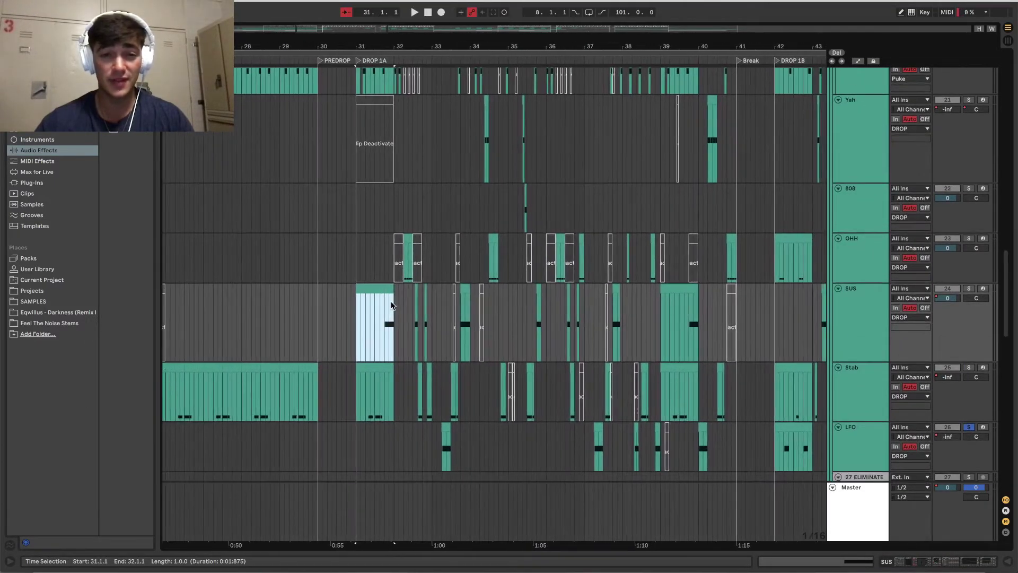
Step: Unsolo the DROP group and play the first bar of DROP 1A from 31.1.1
scroll(395, 302, up, 5)
scroll(399, 297, right, 1)
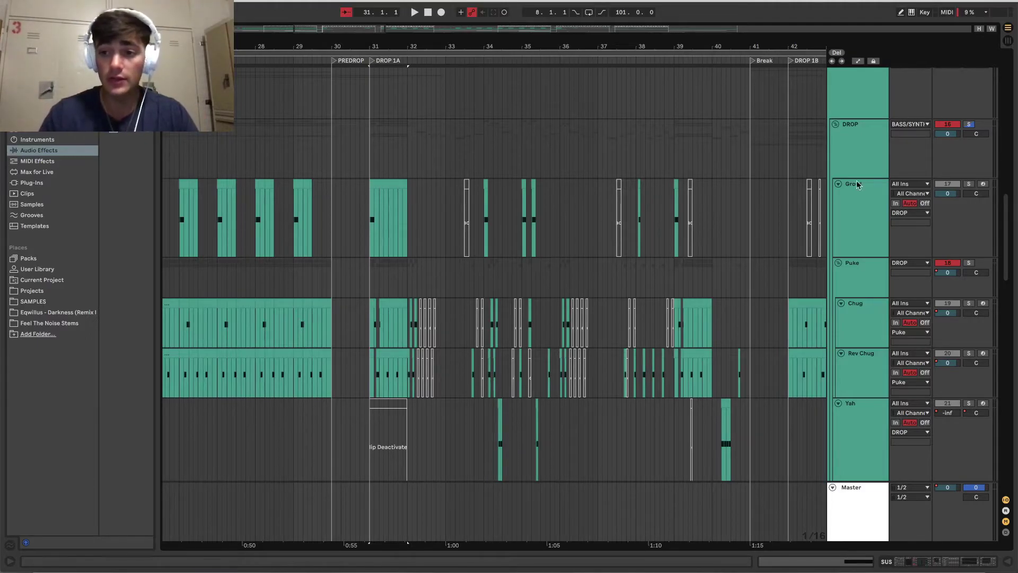
click(969, 124)
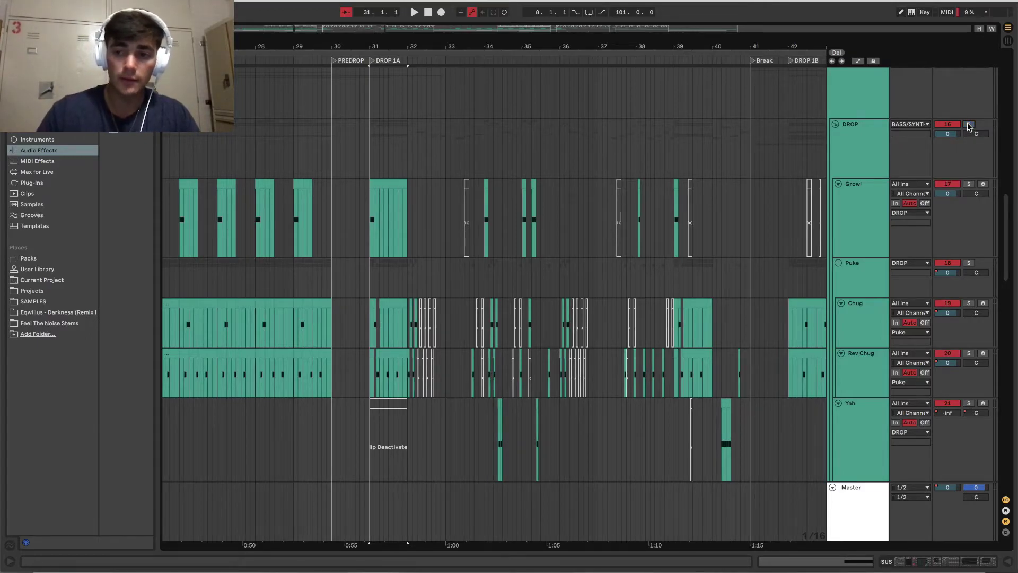
key(space)
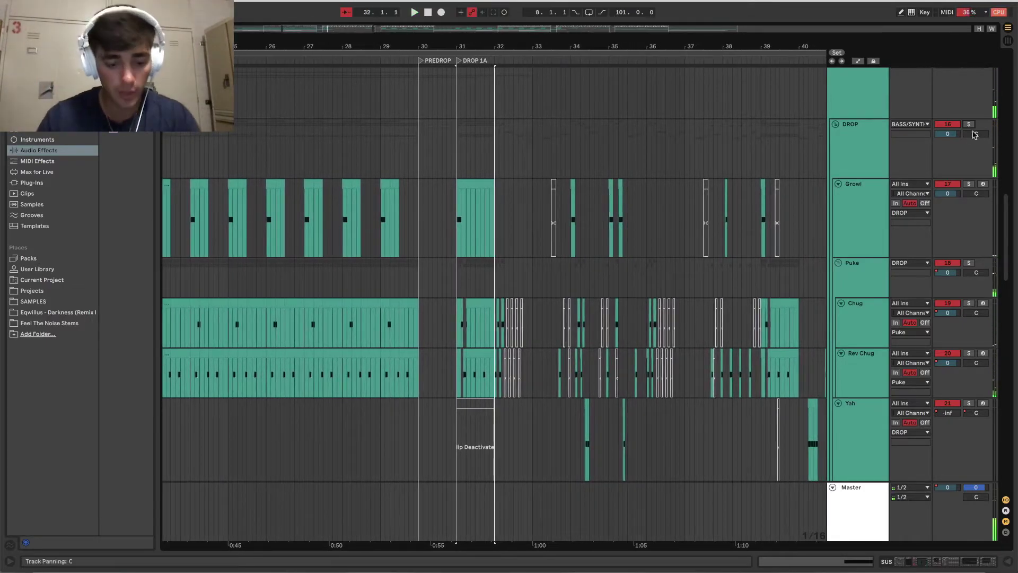
Step: Highlight the drop's first three bars in turn on the Growl track, from 31.1.1 through 34.1.1
scroll(435, 214, up, 2)
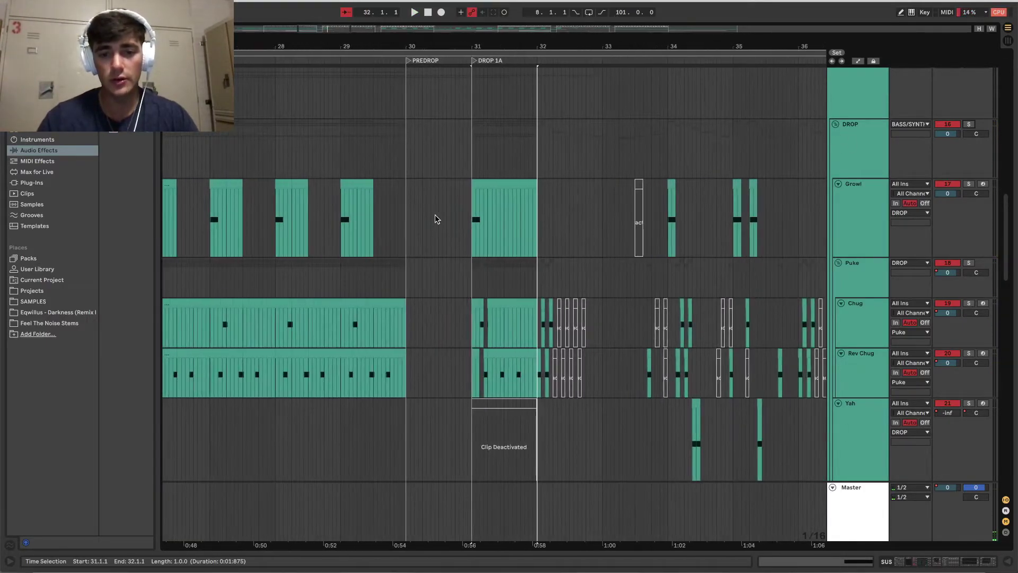
scroll(539, 189, down, 2)
scroll(540, 189, right, 3)
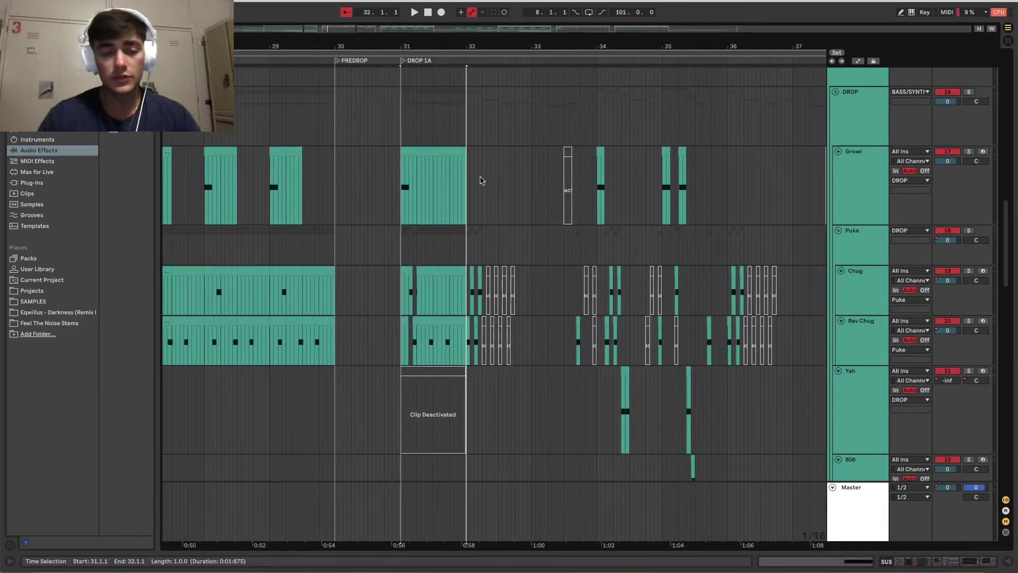
click(408, 162)
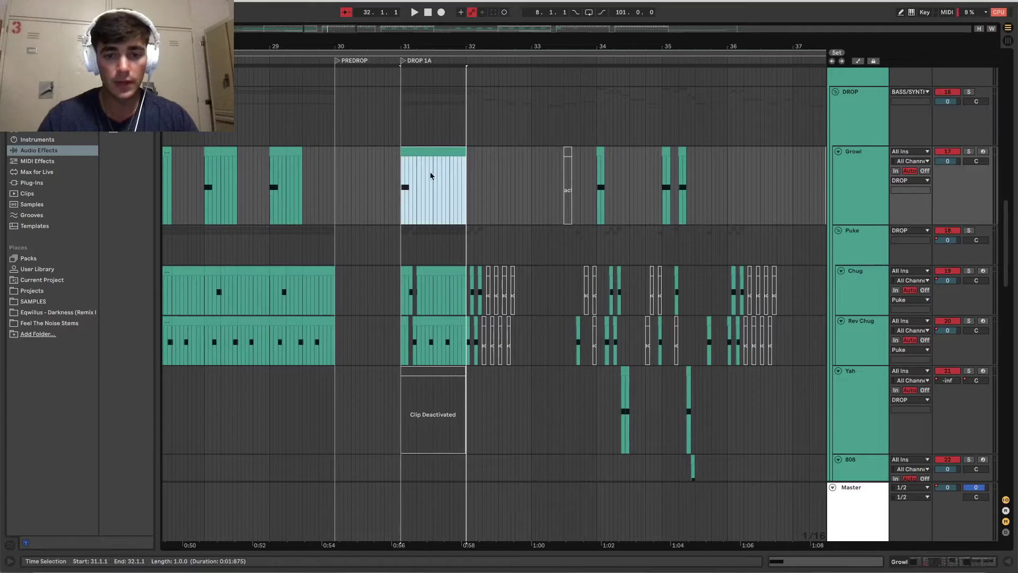
click(467, 159)
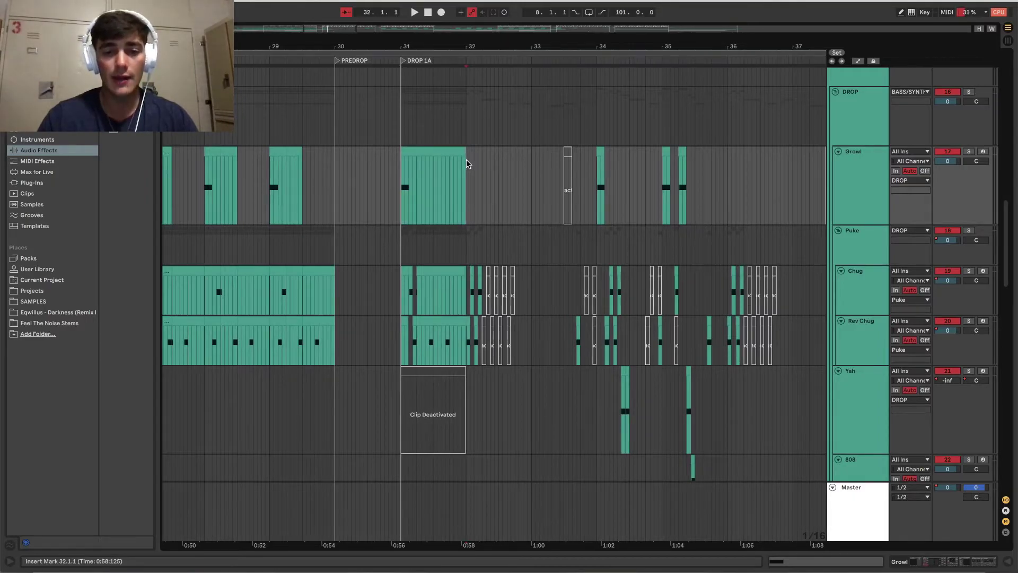
drag(470, 164, 532, 162)
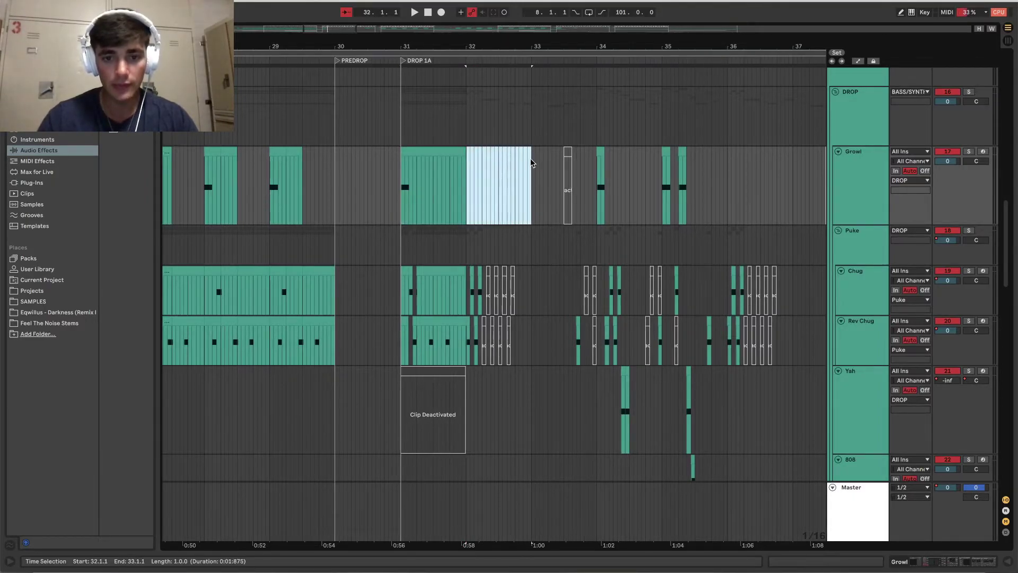
click(533, 163)
drag(533, 162, 596, 157)
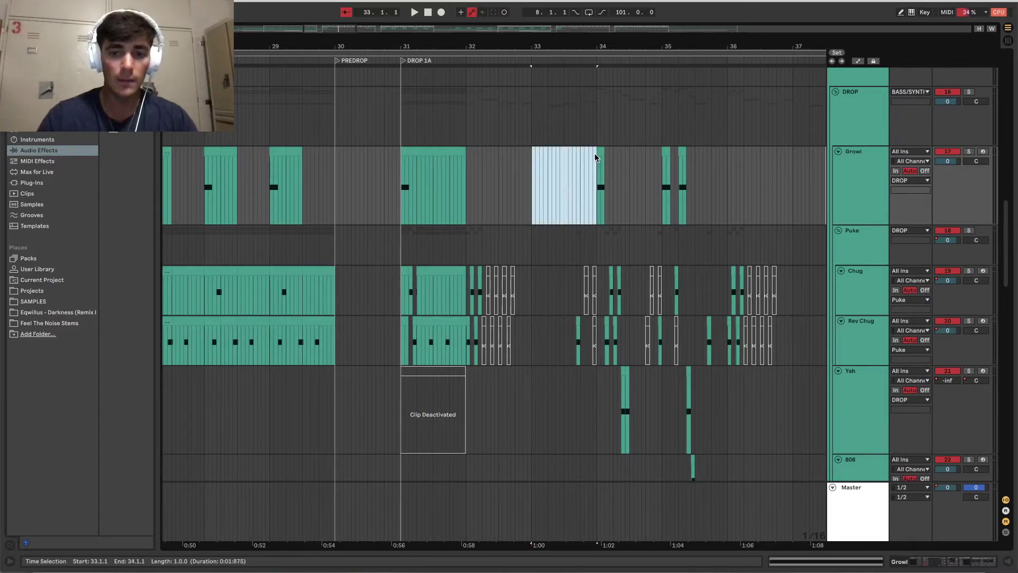
Step: Select the Growl clip at 31.1.1 and play the full drop from there
scroll(530, 207, down, 5)
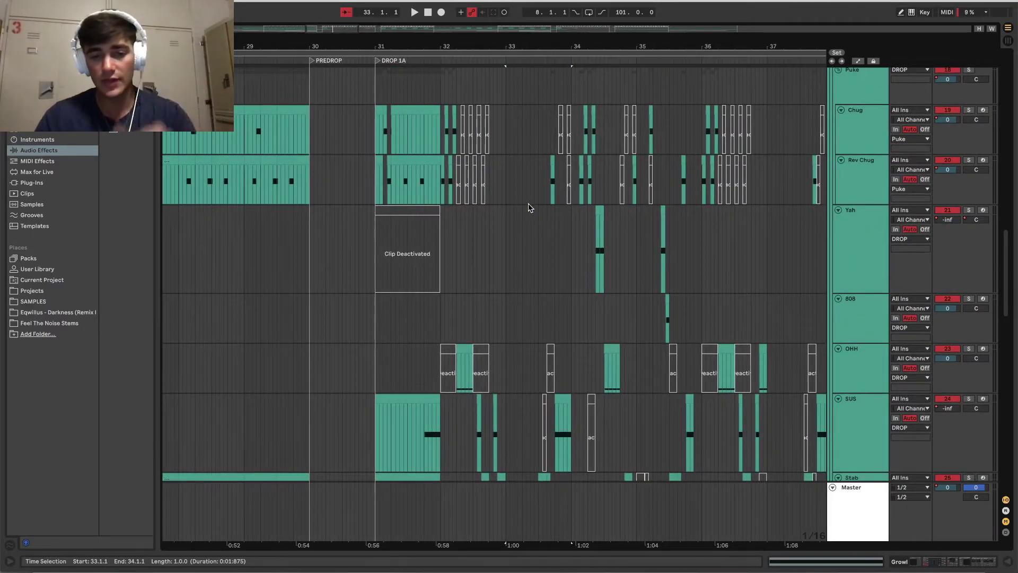
scroll(530, 207, up, 5)
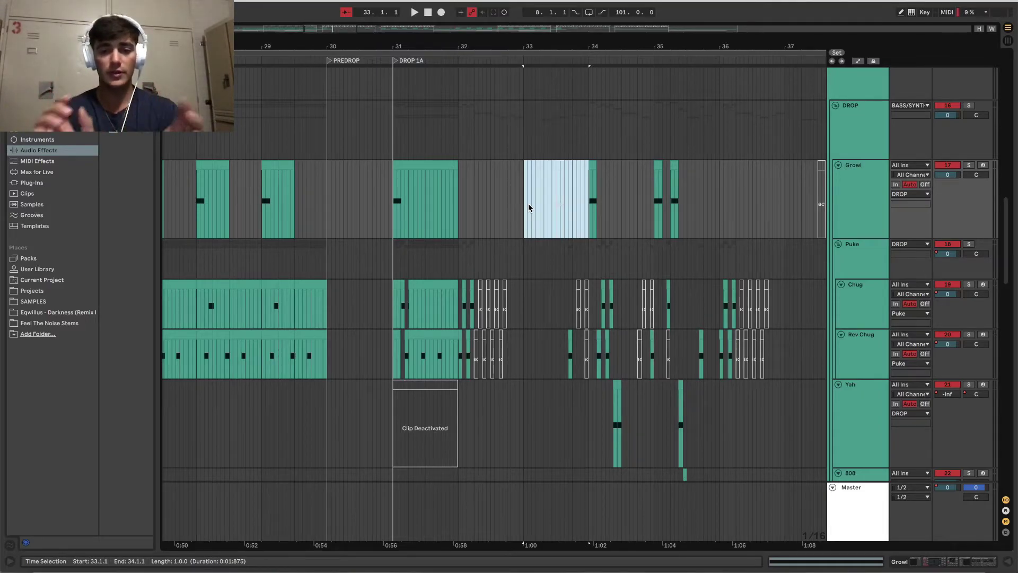
click(436, 164)
key(space)
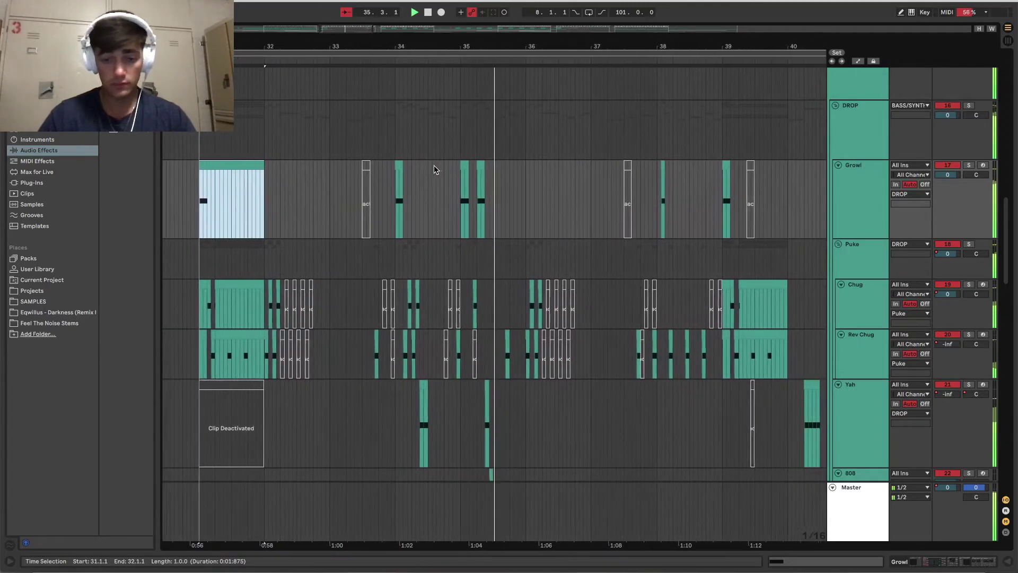
Step: Review the drop's bass tracks from Growl down to LFO, and highlight Growl's bar from 33.1.1 to 34.1.1
scroll(430, 165, up, 3)
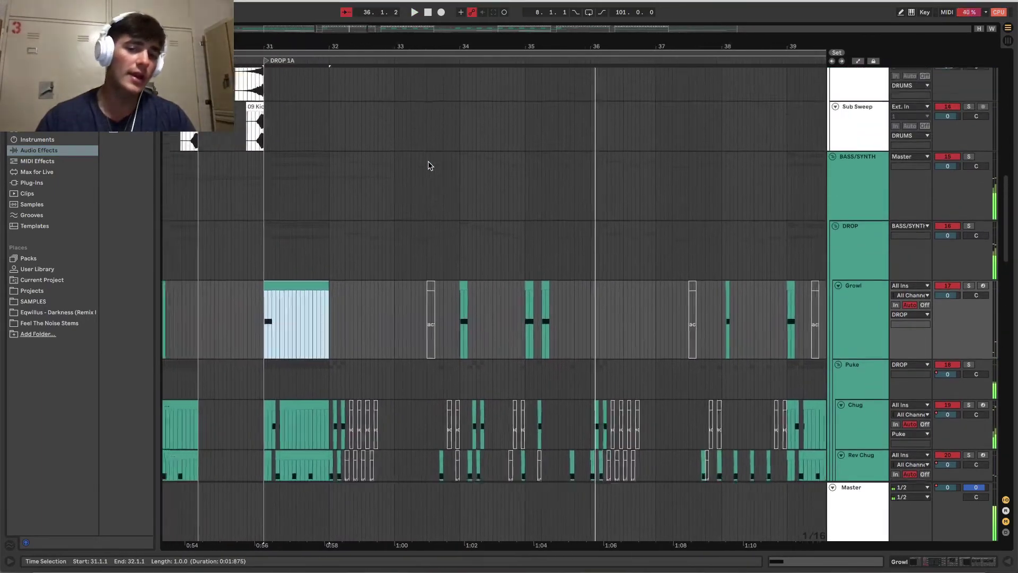
scroll(429, 165, down, 3)
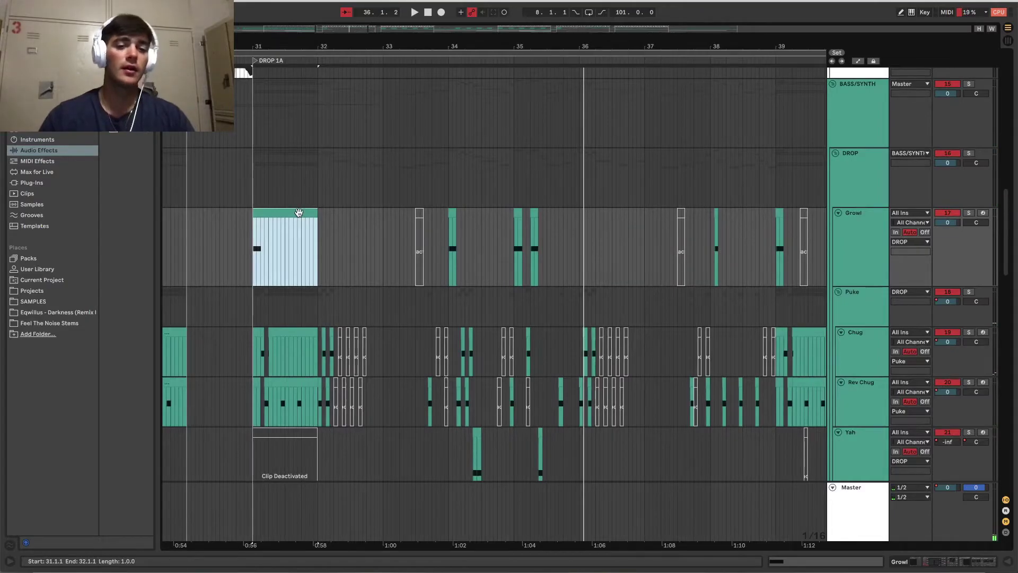
scroll(299, 213, down, 4)
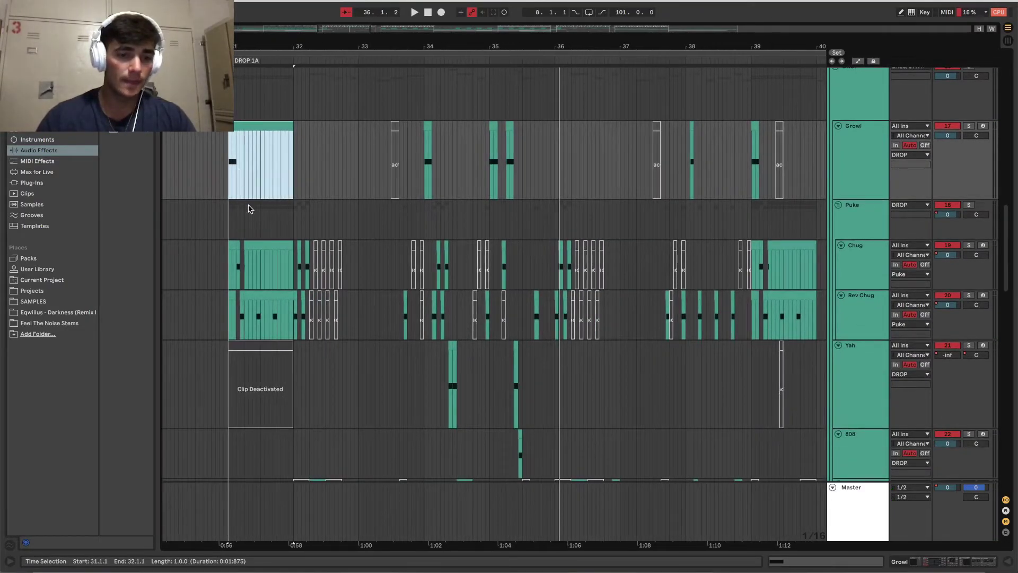
scroll(244, 259, down, 15)
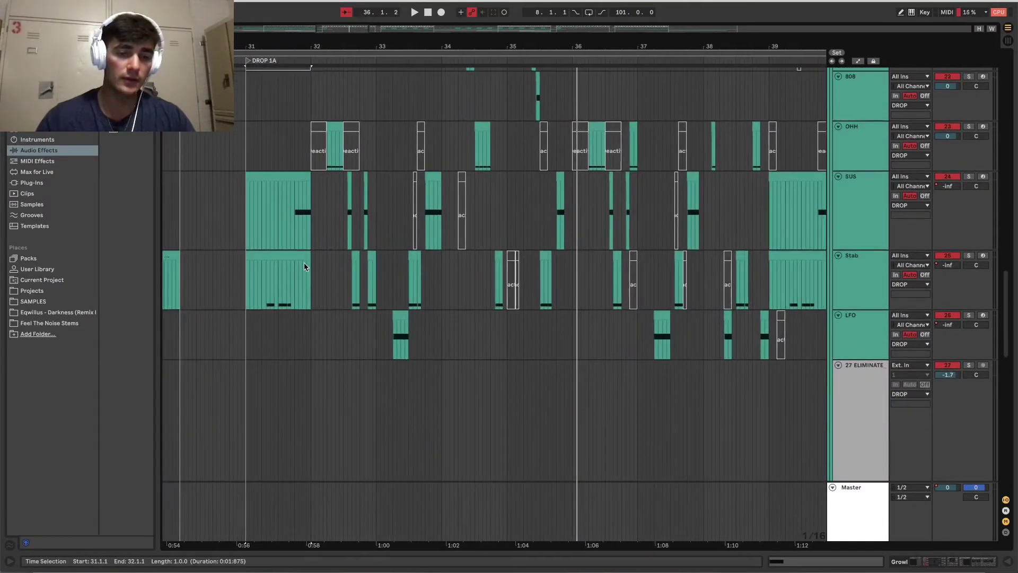
scroll(302, 209, up, 15)
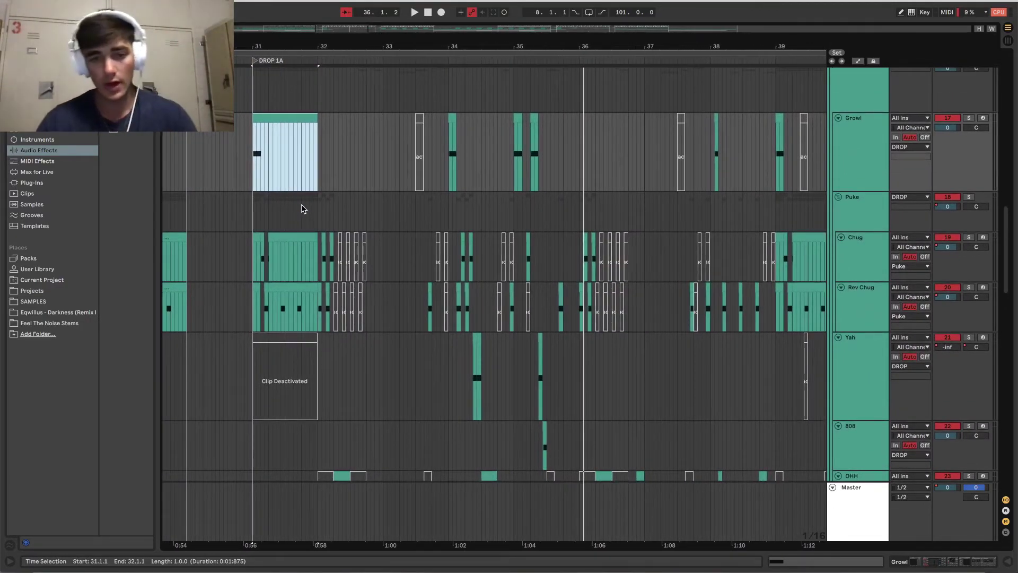
drag(320, 167, 450, 160)
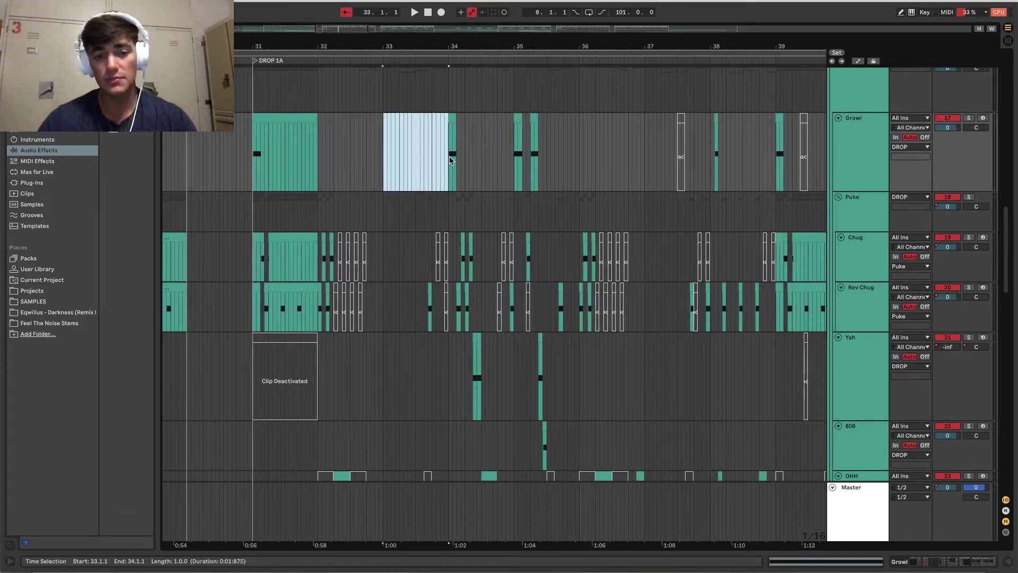
Step: Set the playback position to 32.1.1 on the Growl track and play the drop, following its clips across the bass tracks
click(318, 164)
scroll(341, 303, down, 10)
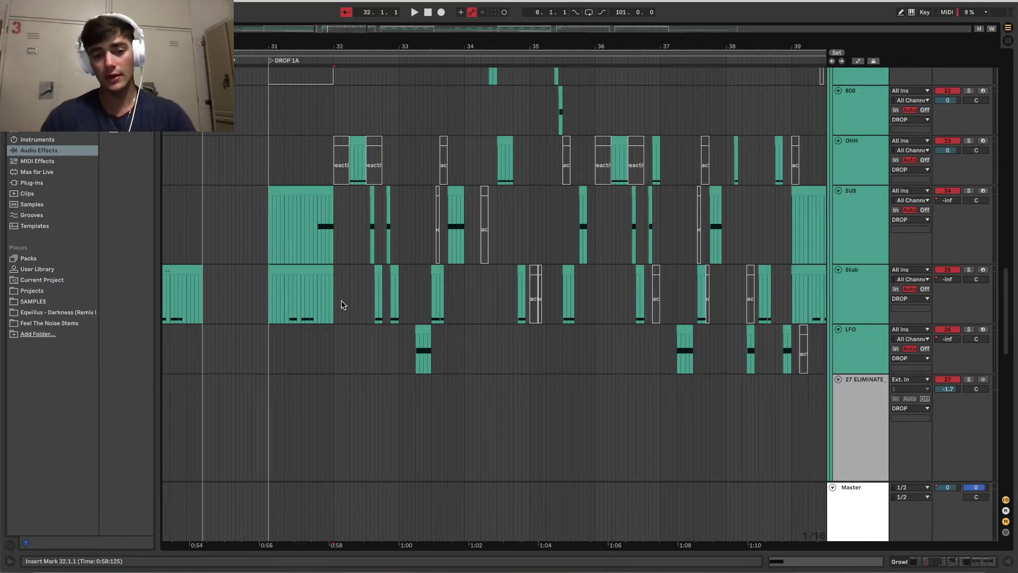
scroll(341, 304, up, 5)
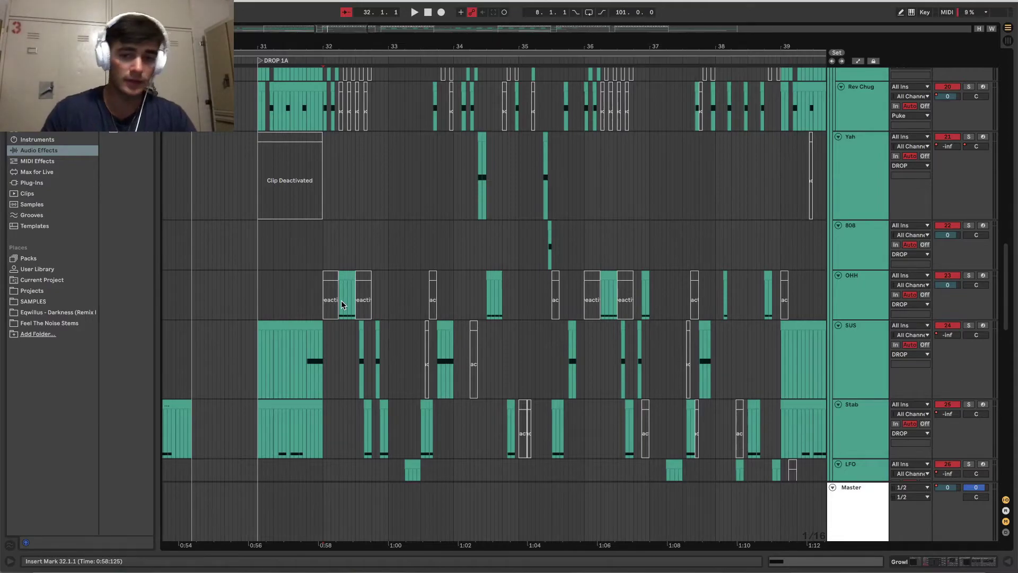
scroll(391, 275, up, 5)
scroll(391, 275, left, 2)
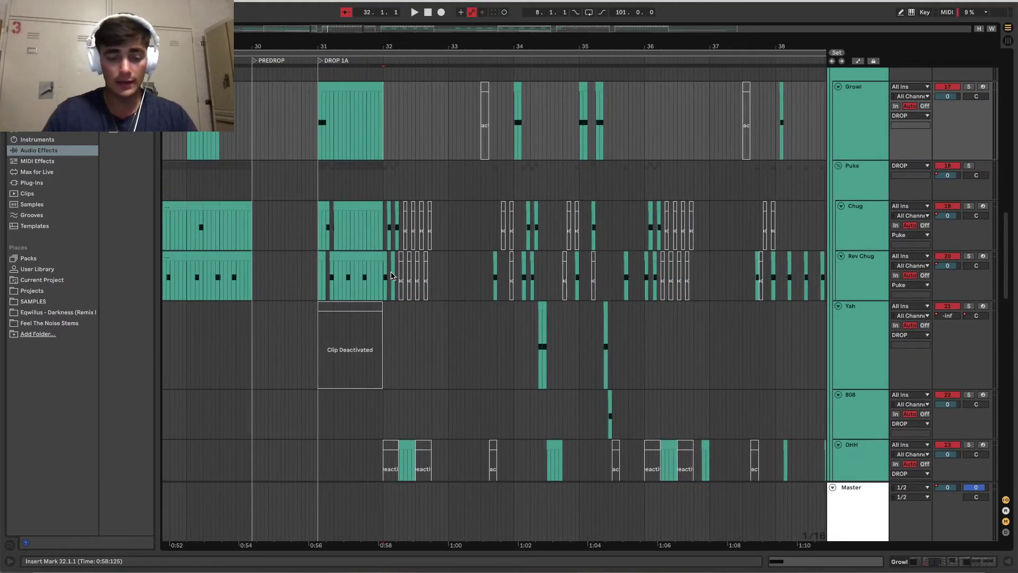
scroll(396, 269, up, 5)
scroll(365, 131, right, 1)
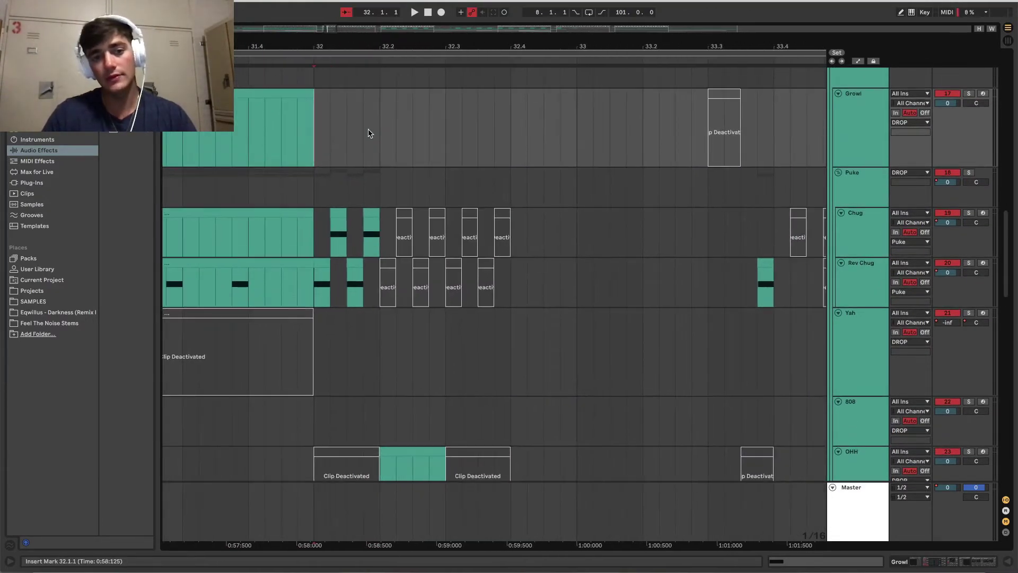
key(space)
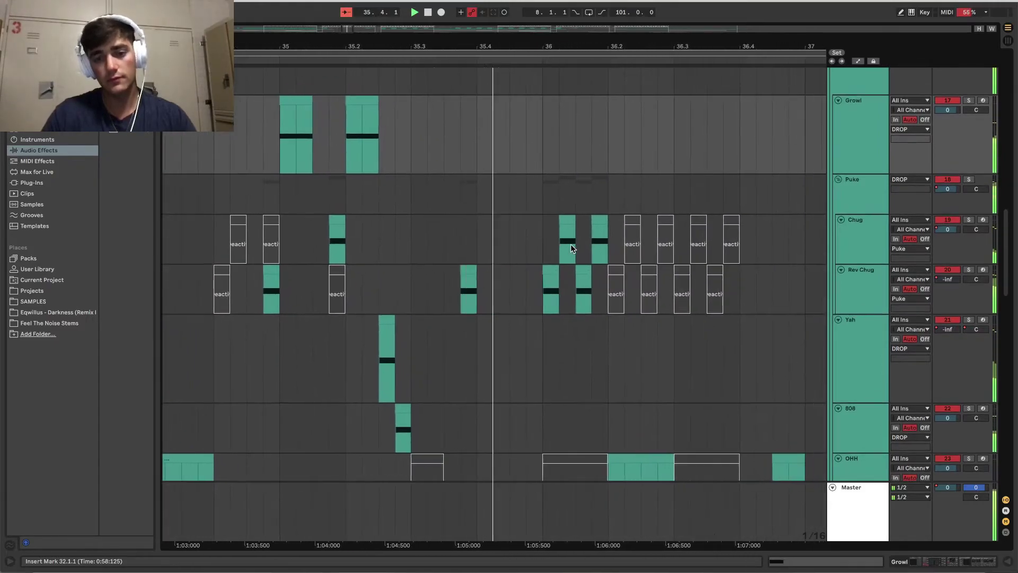
scroll(570, 247, down, 8)
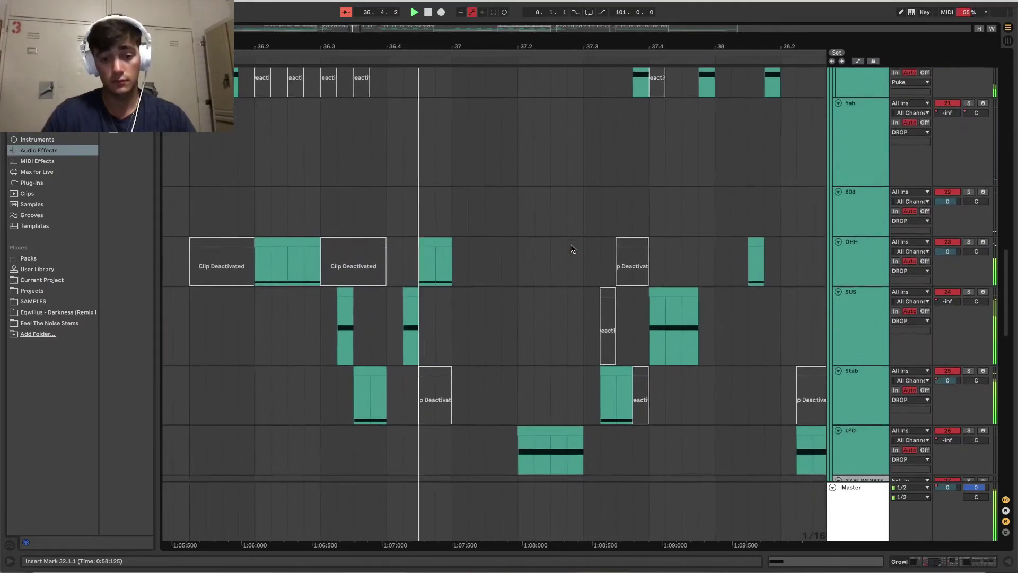
scroll(571, 248, up, 3)
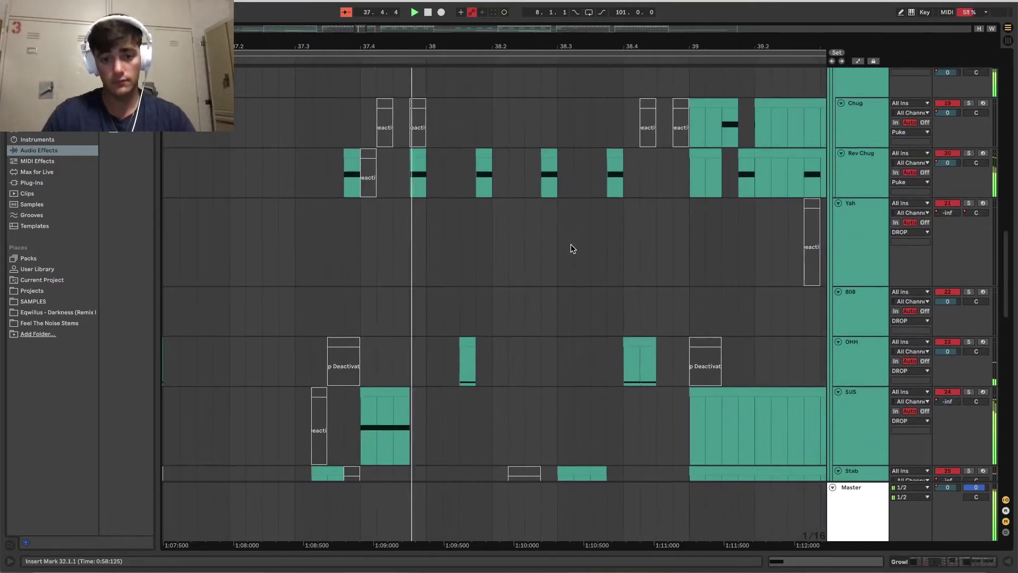
scroll(571, 248, down, 1)
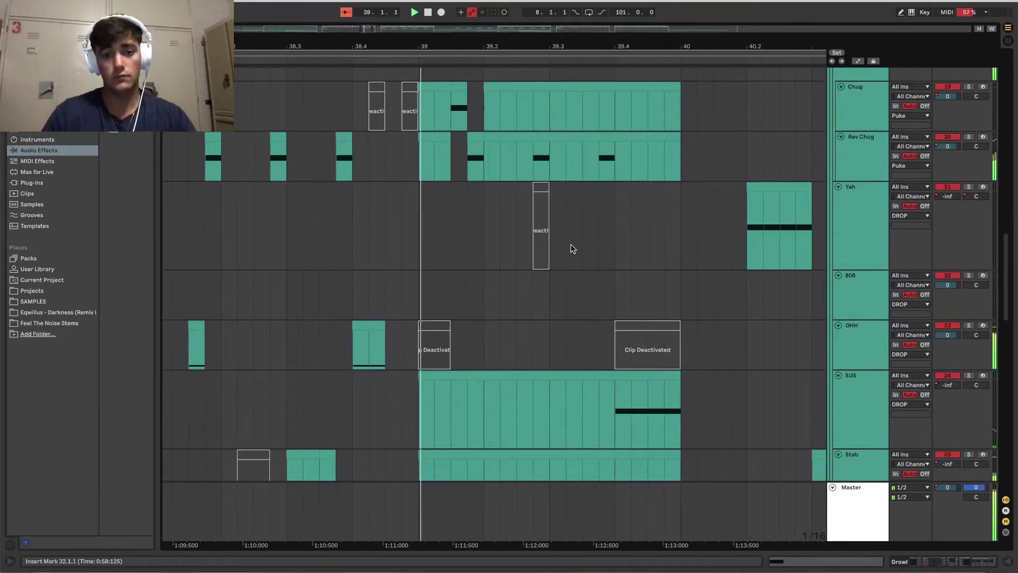
Step: Set the playback position at the Break marker, 41.1.1, and select the Chug clip at the start of DROP 1B
scroll(571, 244, up, 1)
click(657, 156)
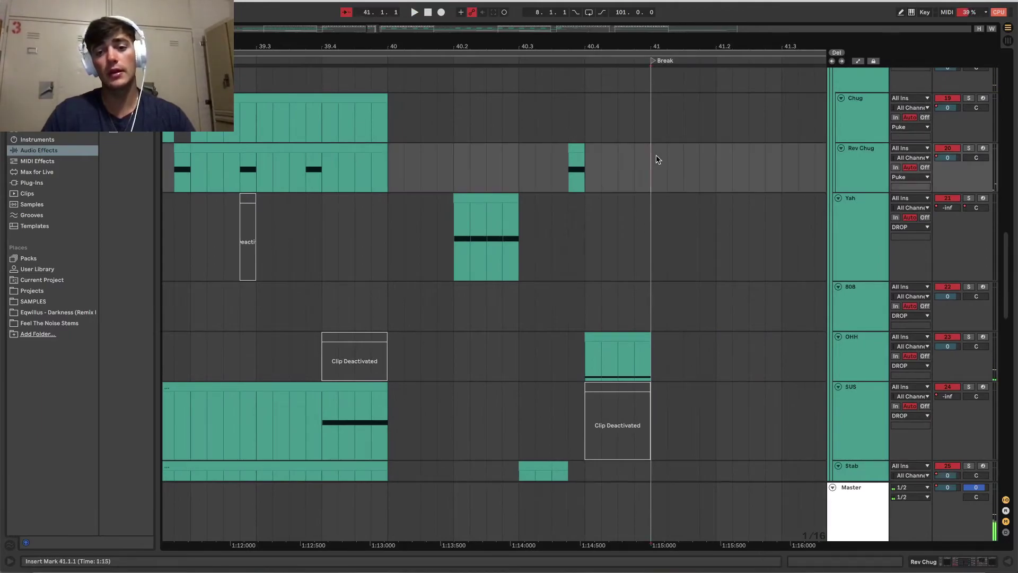
scroll(657, 155, right, 4)
scroll(568, 159, up, 2)
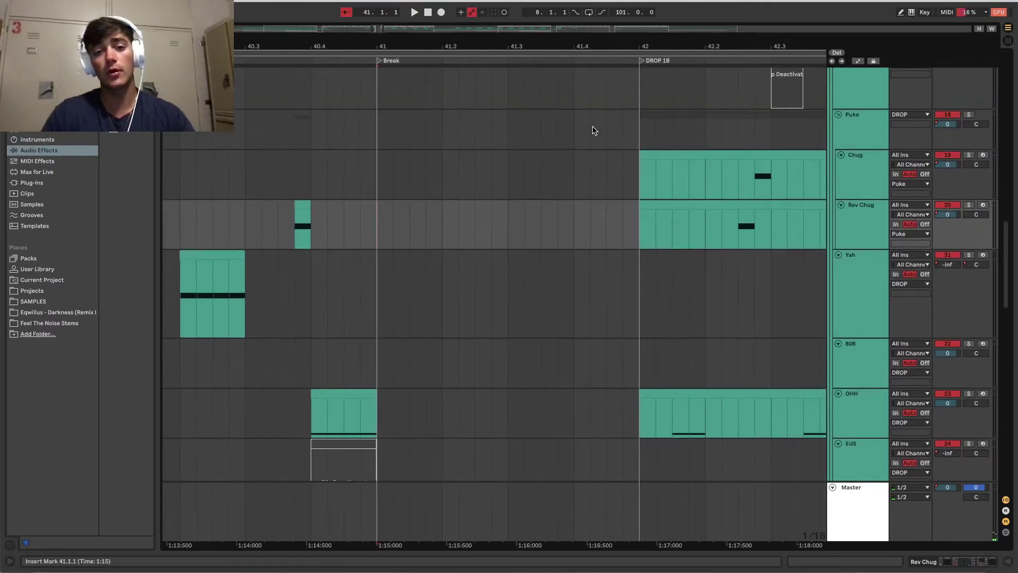
click(643, 154)
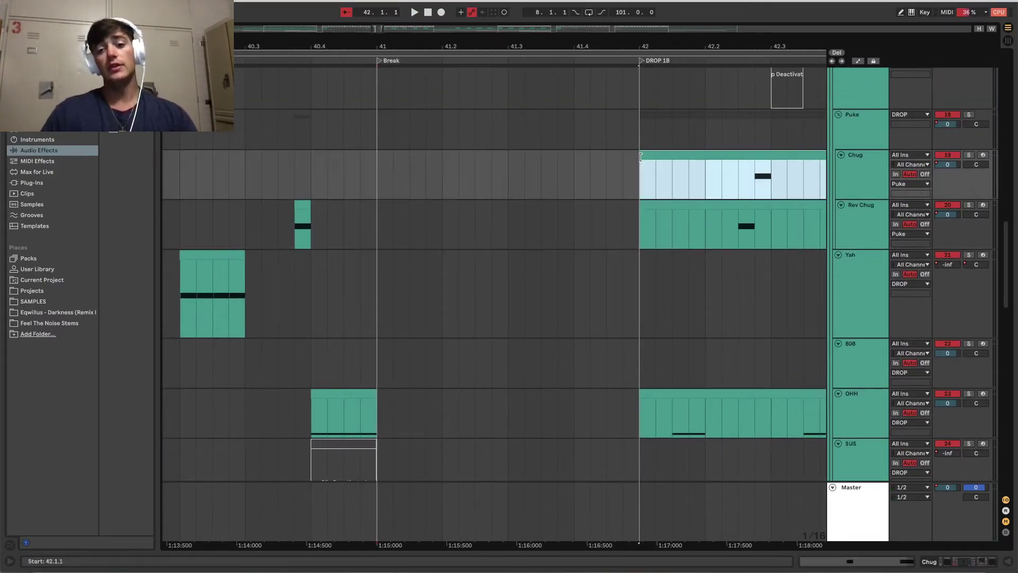
scroll(642, 157, right, 4)
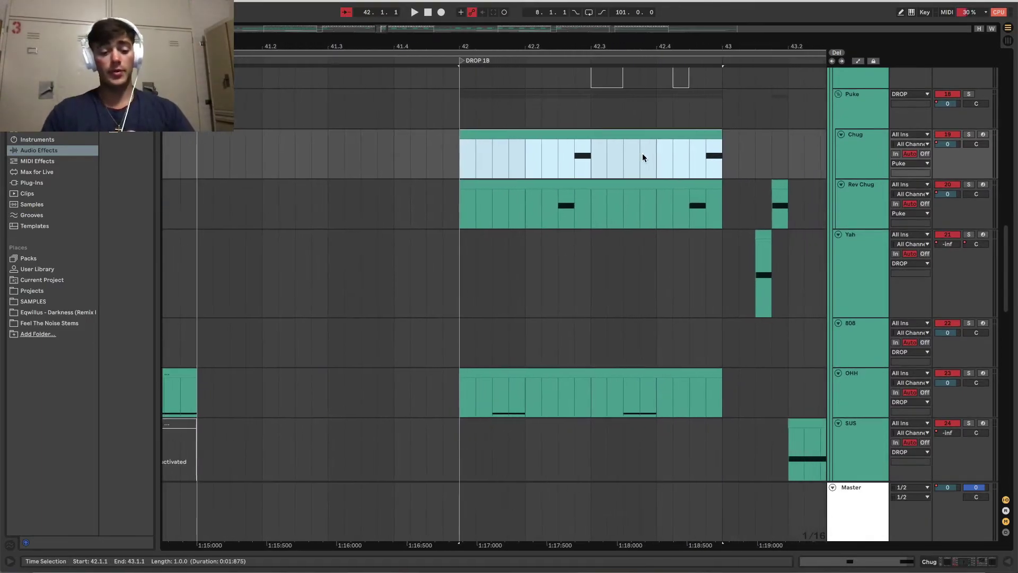
Step: Play DROP 1B from 42.1.1 with its clips in view across the bass tracks, and stop near the end of bar 46
scroll(644, 157, up, 3)
key(minus)
key(minus)
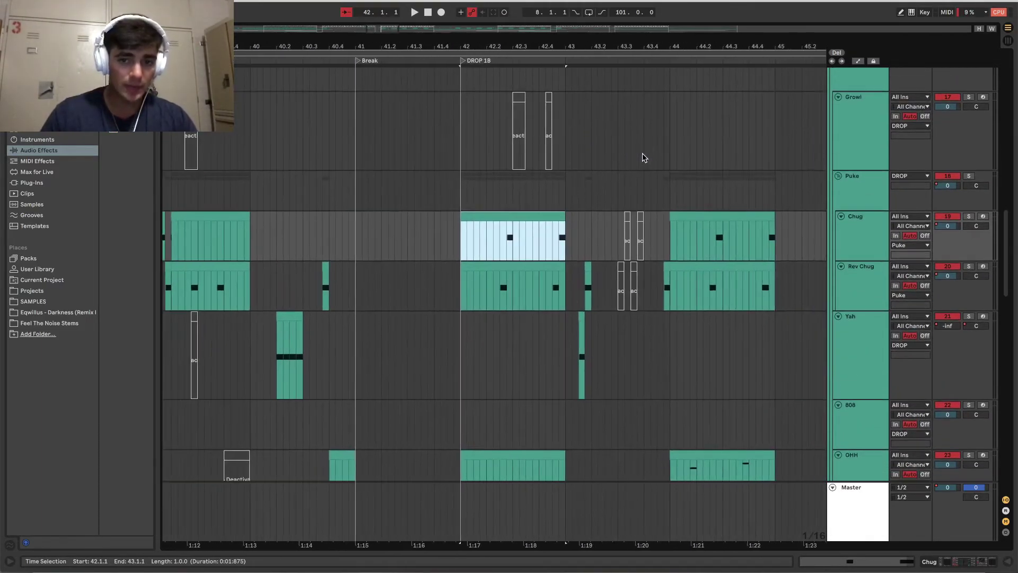
scroll(734, 206, right, 3)
scroll(736, 206, down, 2)
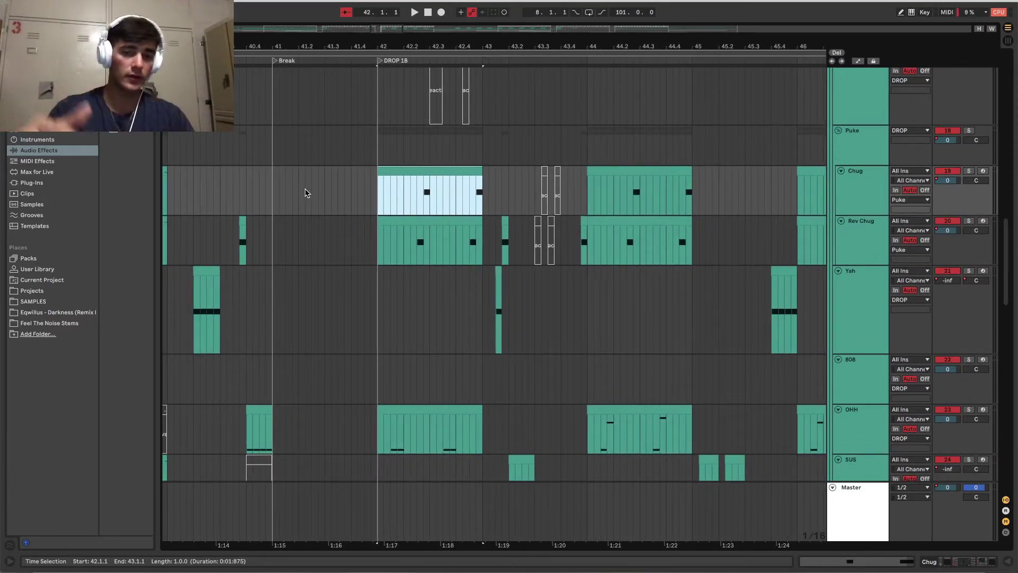
key(space)
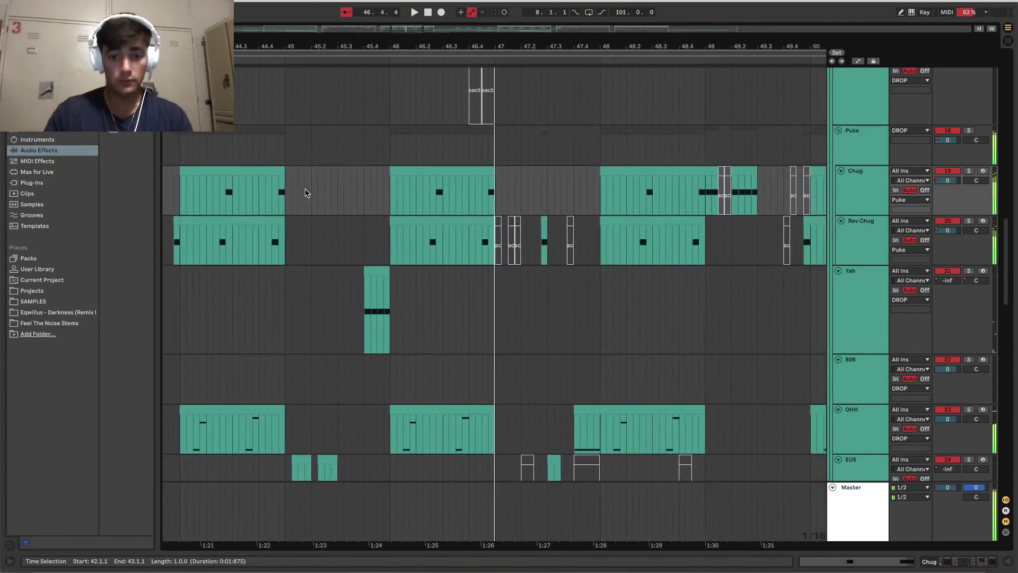
key(space)
Step: Return to the start of DROP 1B and select the Chug clip at 42.1.1 again
scroll(305, 189, up, 1)
scroll(305, 190, left, 4)
scroll(308, 191, down, 1)
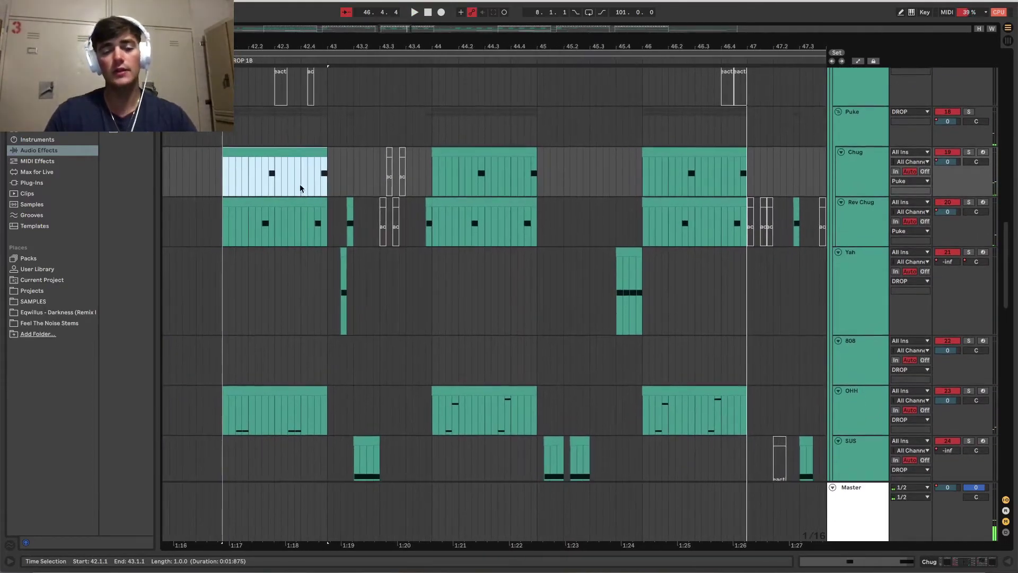
click(289, 159)
click(287, 150)
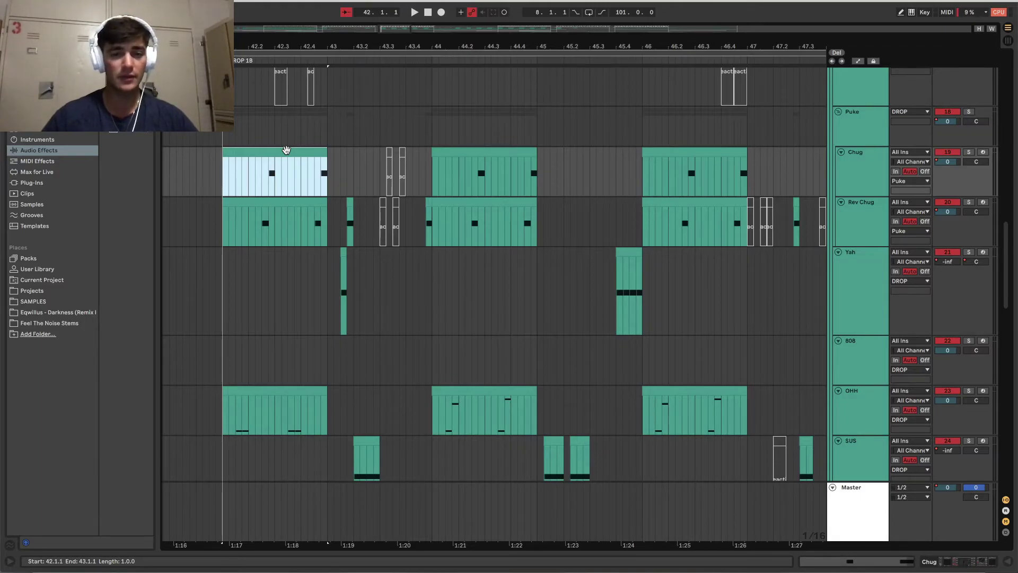
Step: Examine how the bass clips alternate through DROP 1B, from the DROP group and Growl down to LFO and Spire
scroll(286, 150, down, 2)
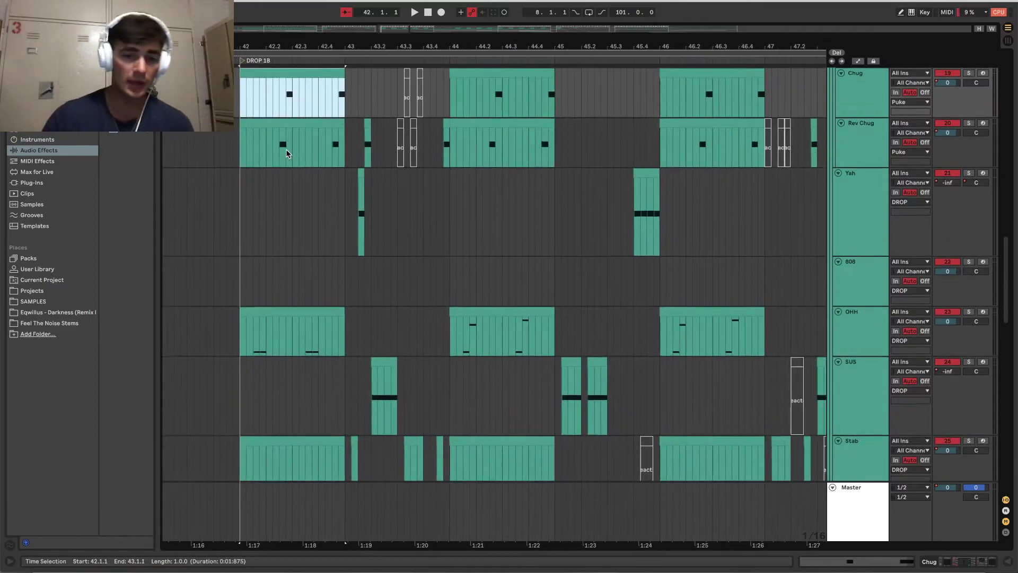
scroll(287, 151, up, 5)
scroll(286, 154, down, 8)
scroll(286, 154, right, 2)
scroll(286, 153, down, 3)
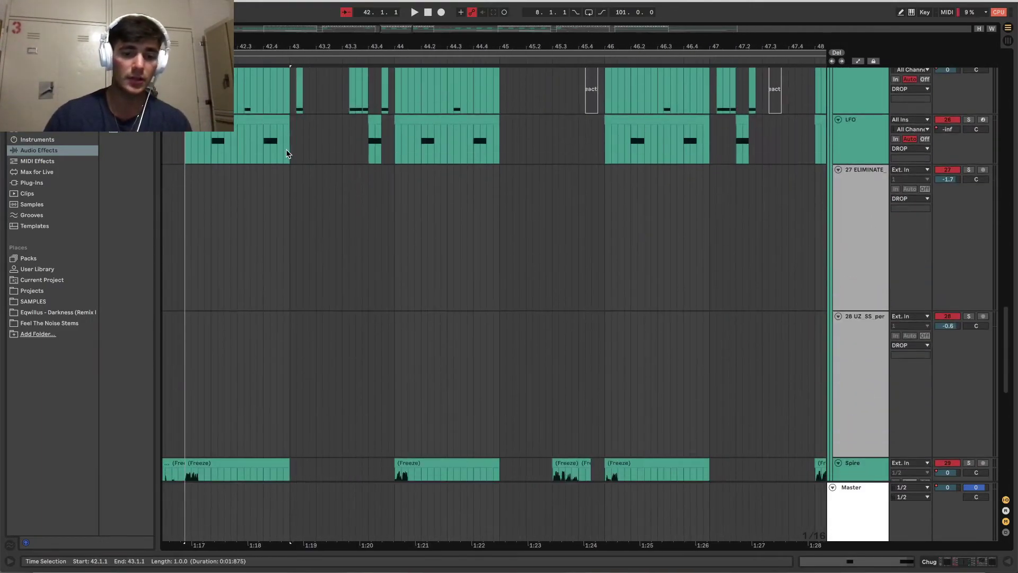
scroll(286, 154, up, 10)
scroll(286, 154, left, 2)
scroll(286, 153, up, 1)
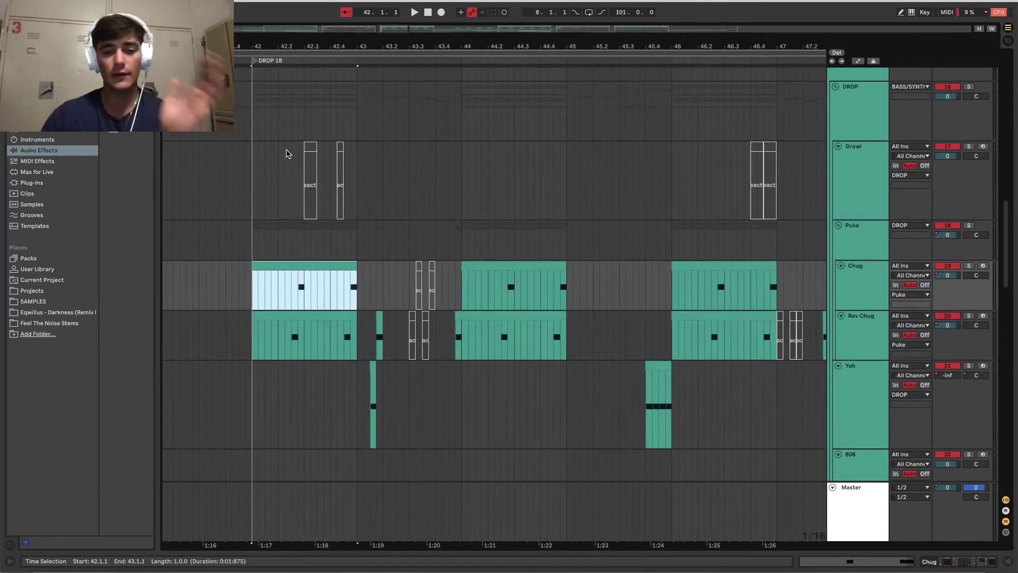
scroll(287, 154, left, 1)
scroll(286, 153, right, 1)
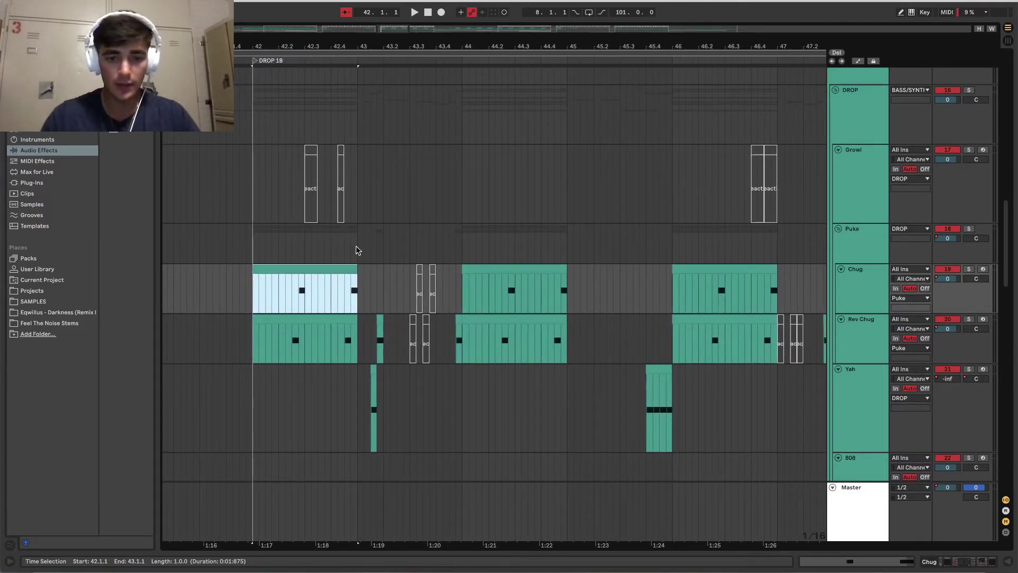
Step: Highlight DROP 1B's alternating bars on Chug at 44.1.1, 45.1.1 to 46.1.1 and 42.1.1, and mark bar 43 on Puke
click(470, 269)
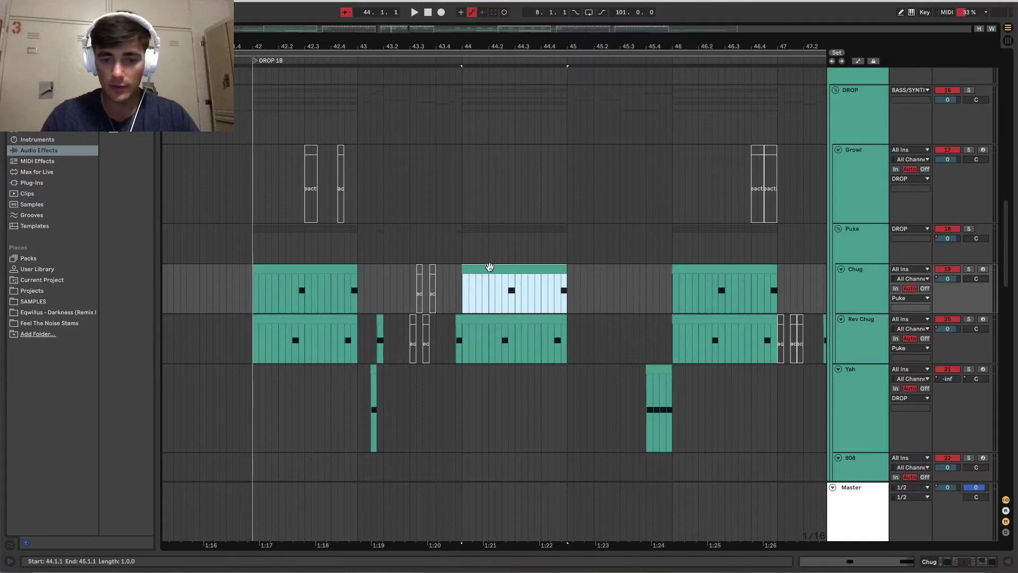
click(571, 288)
drag(570, 288, 669, 287)
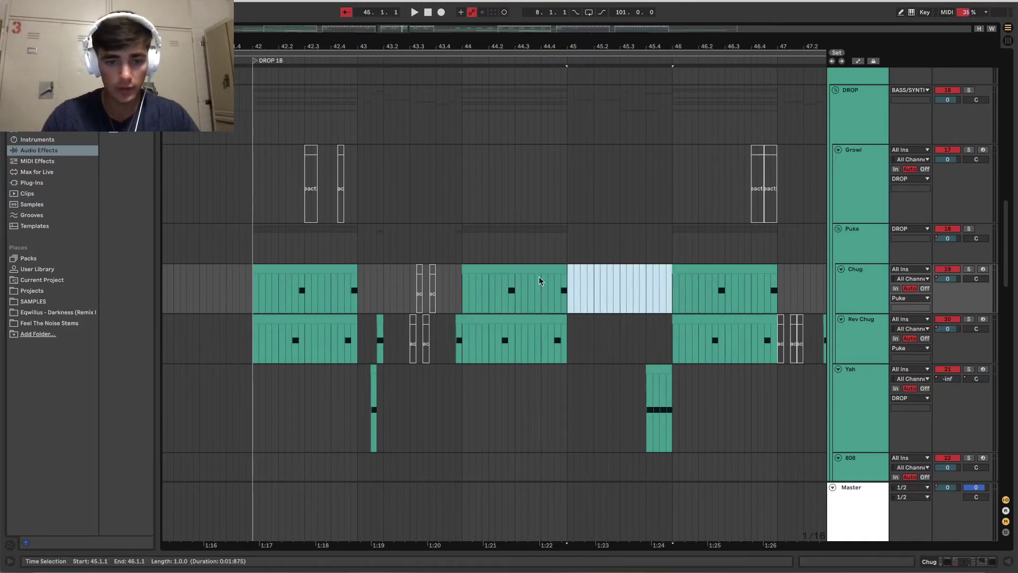
click(336, 277)
click(334, 269)
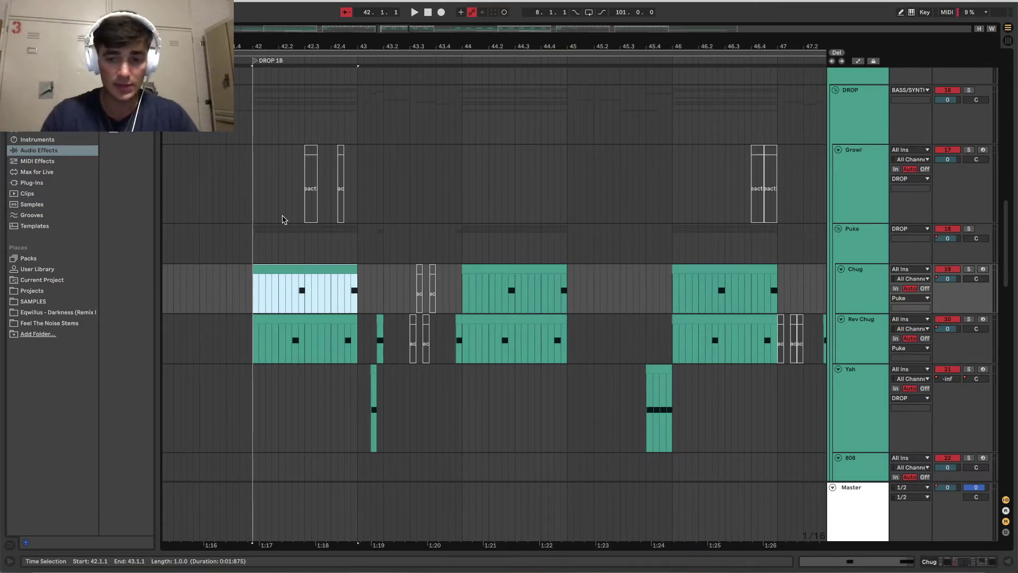
click(358, 252)
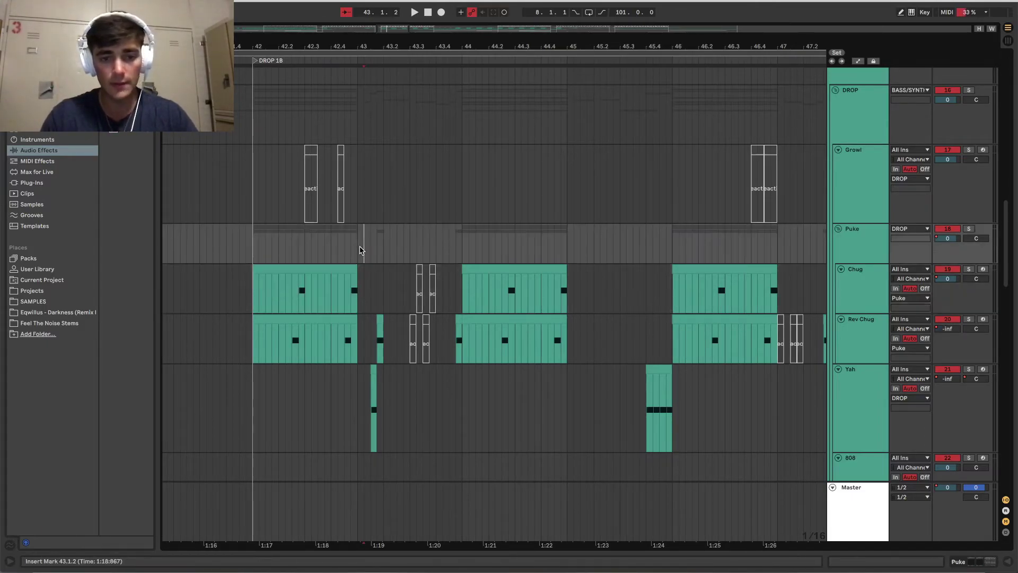
Step: Look over the arrangement from the rest of DROP 1B through the BREAKDOWN and BUILD sections to DROP 2A
scroll(360, 250, down, 5)
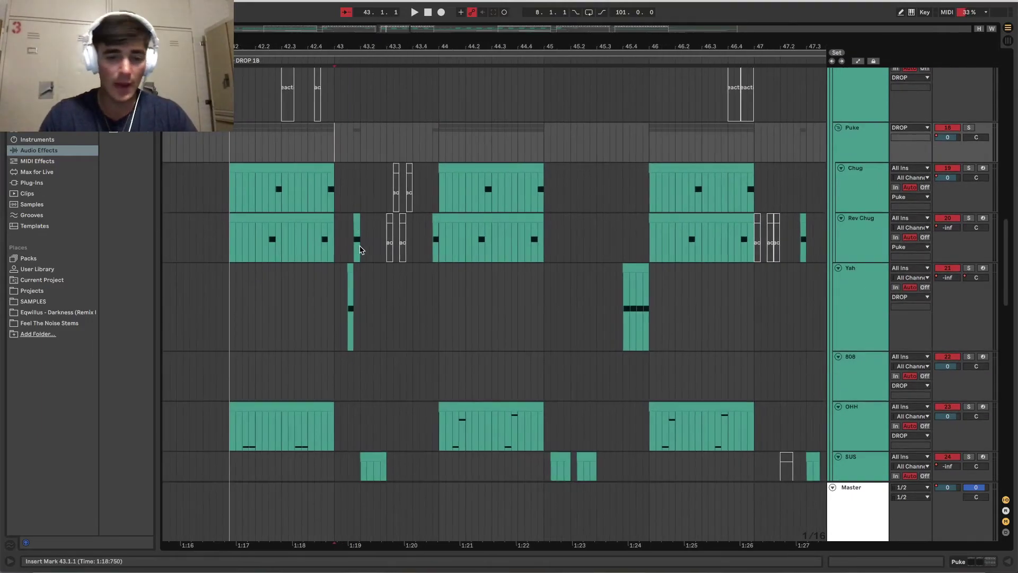
key(minus)
key(minus)
scroll(359, 250, up, 3)
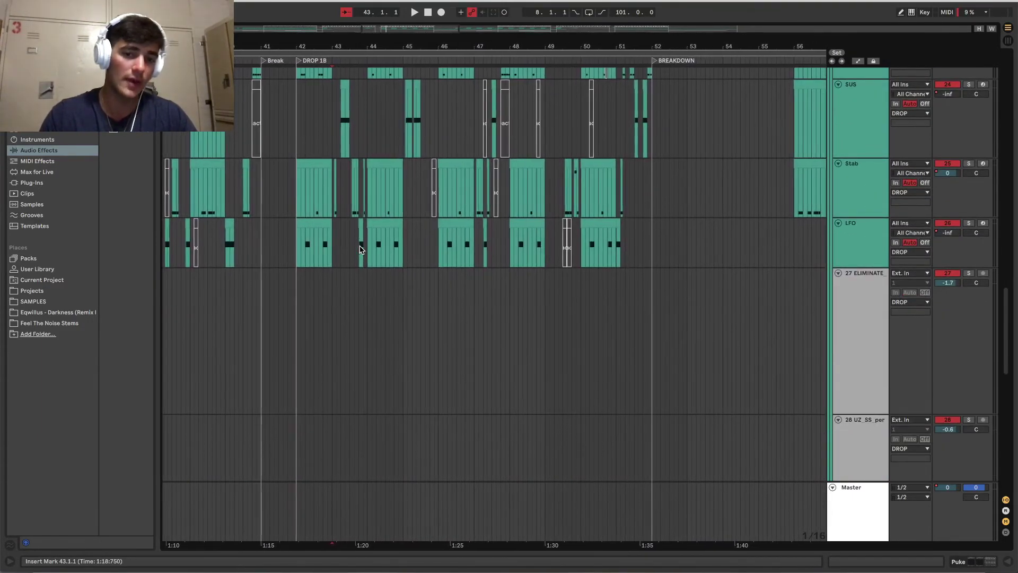
scroll(360, 250, right, 5)
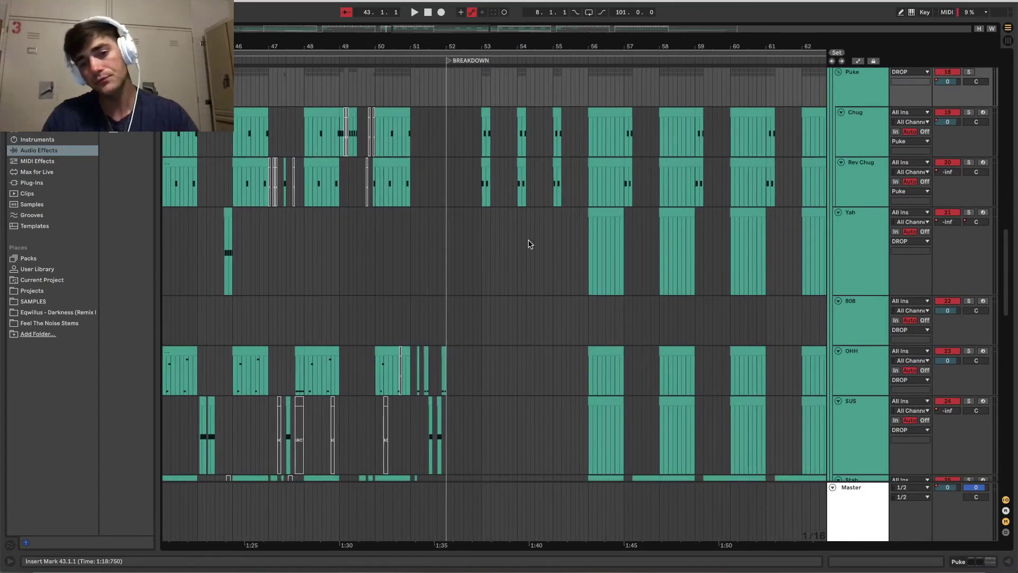
scroll(527, 243, down, 2)
scroll(527, 243, right, 3)
scroll(528, 244, up, 8)
scroll(528, 244, right, 10)
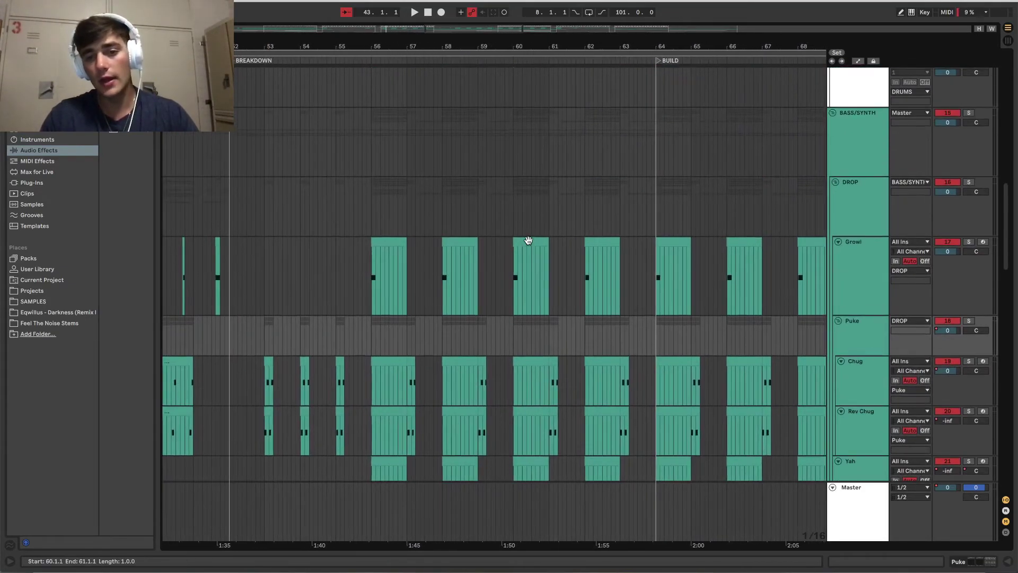
scroll(529, 241, right, 5)
scroll(529, 240, up, 1)
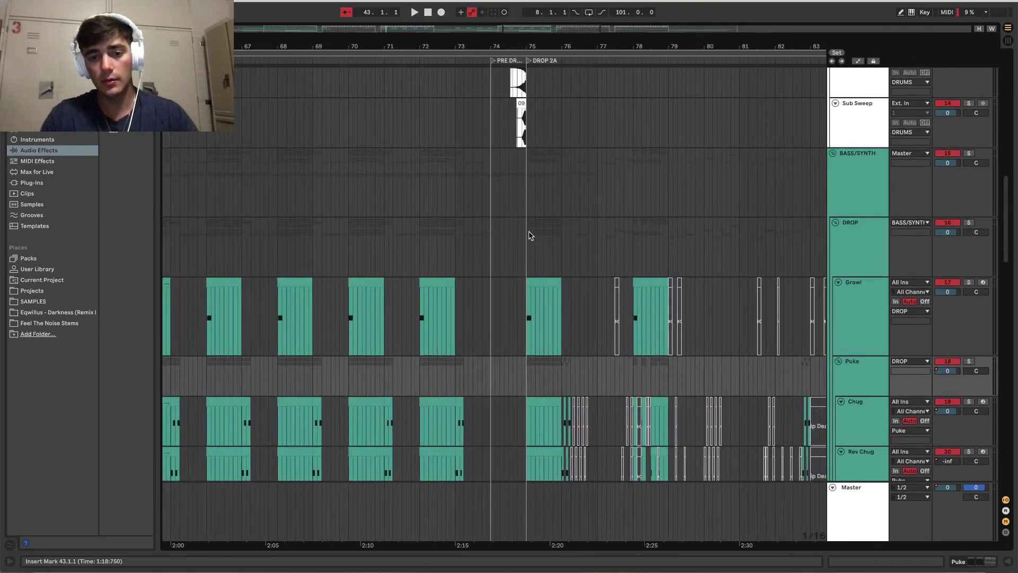
Step: Select the Growl clip at 75.1.1, where DROP 2A starts
click(523, 229)
scroll(523, 231, down, 2)
scroll(524, 231, right, 1)
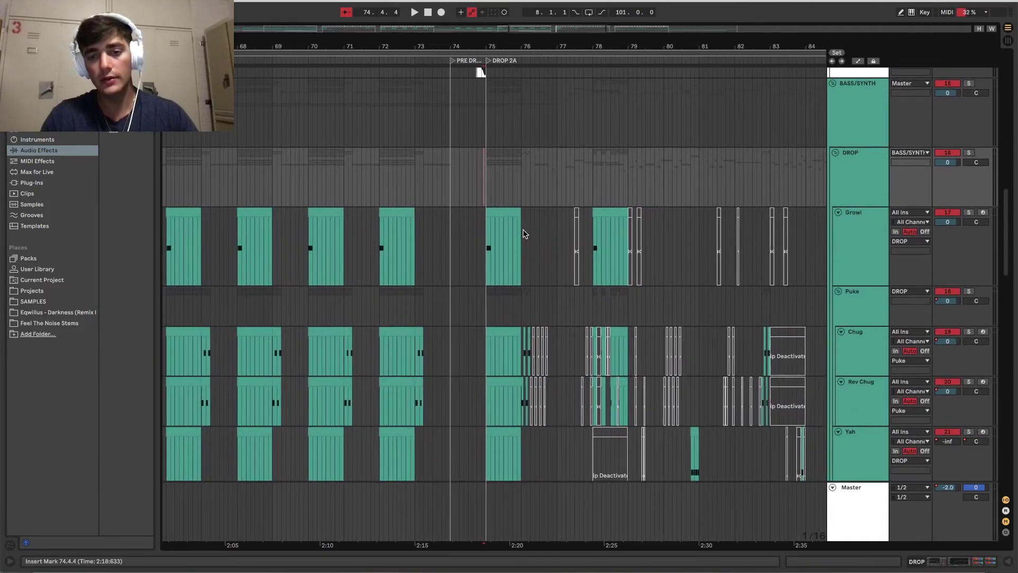
click(503, 210)
Step: Review DROP 2A's tracks and play the section from 75.1.1, stopping at the start of bar 79
scroll(503, 210, up, 8)
scroll(504, 210, right, 1)
scroll(503, 213, down, 8)
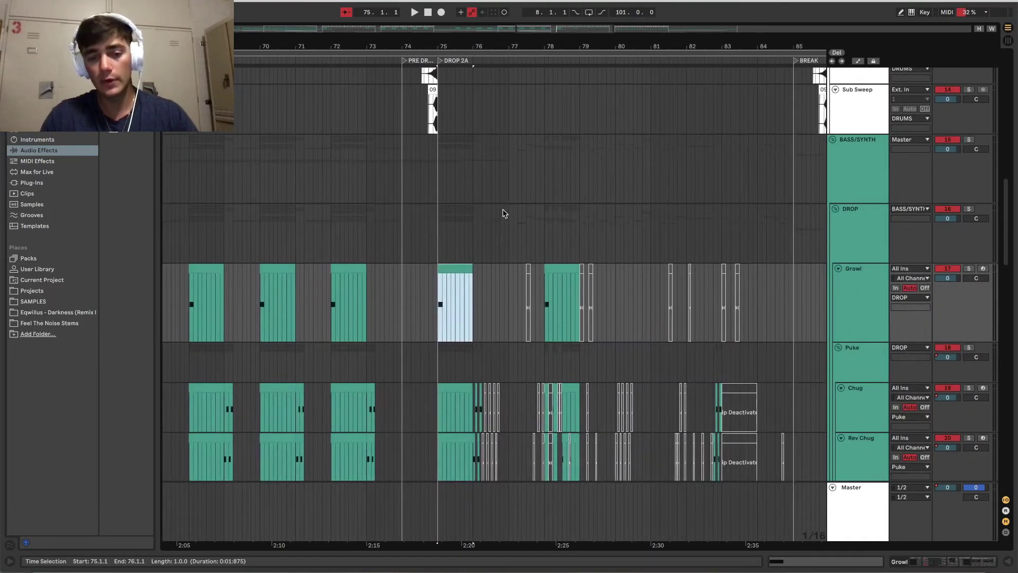
scroll(504, 214, right, 1)
scroll(504, 213, down, 3)
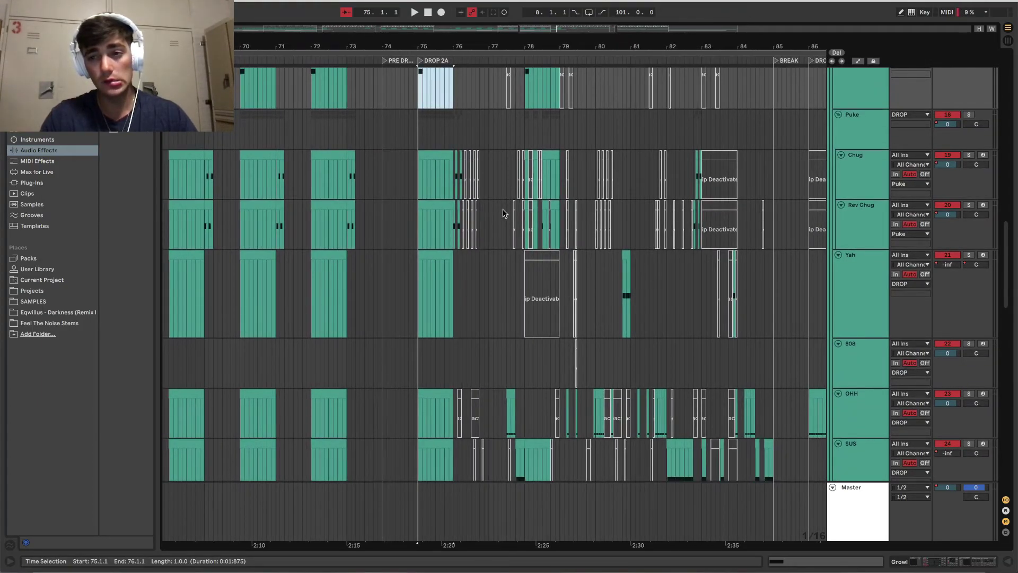
scroll(504, 213, up, 6)
scroll(503, 213, left, 1)
key(space)
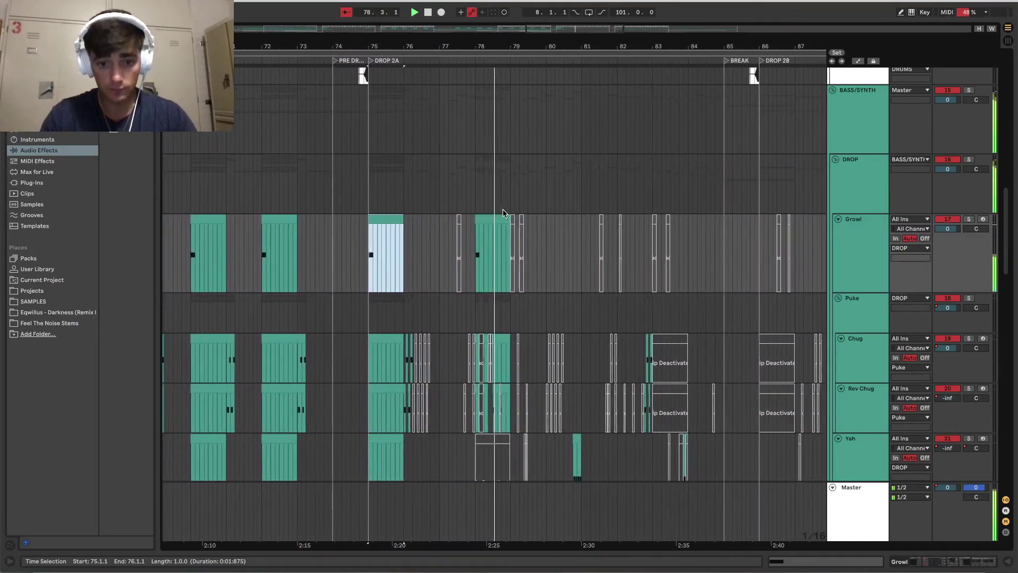
key(space)
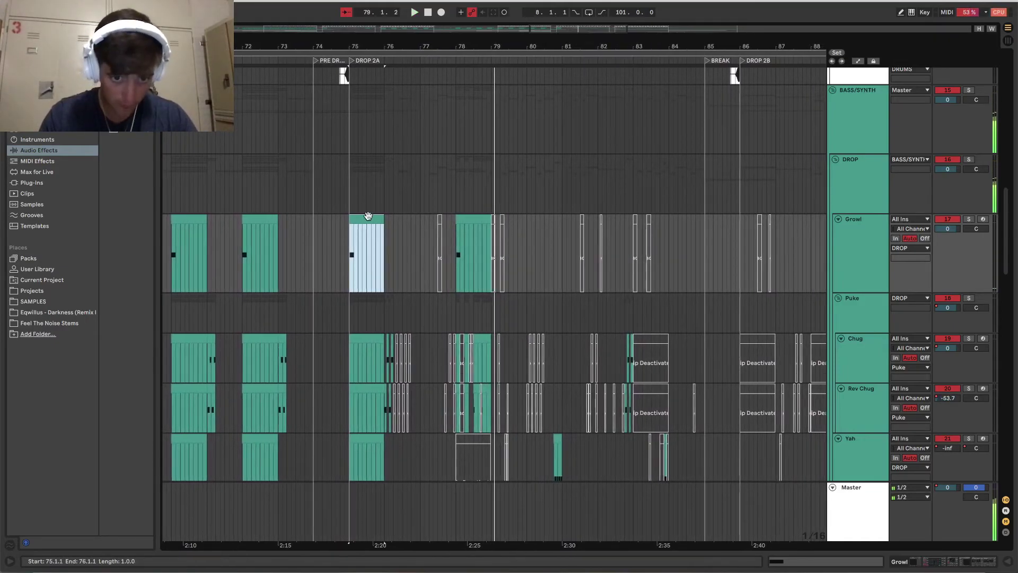
Step: Examine the layered bass clips in DROP 2A's first bar up close and play it from 75.1.1
scroll(395, 255, down, 4)
scroll(394, 255, up, 3)
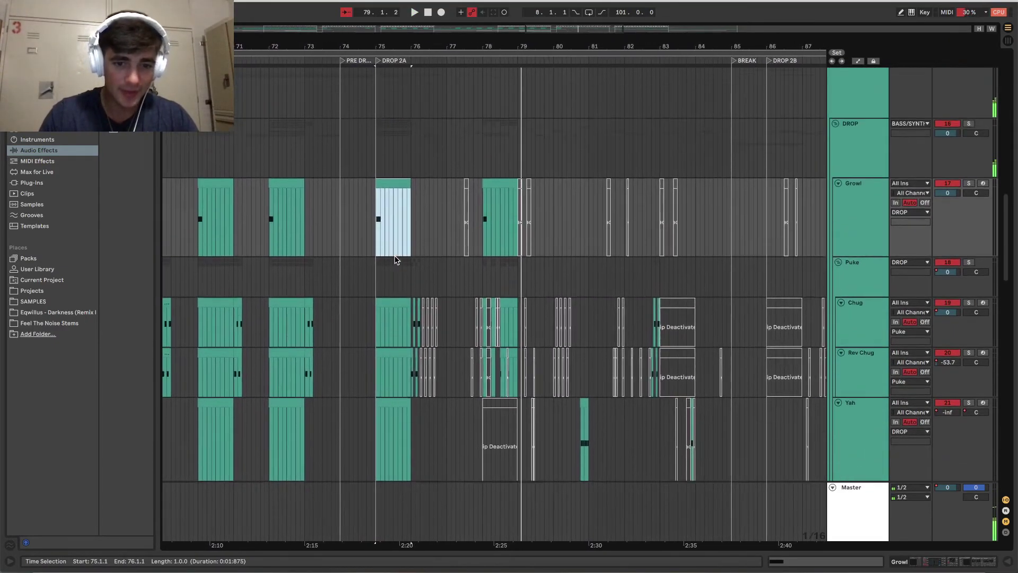
scroll(395, 259, up, 3)
scroll(394, 260, right, 2)
scroll(394, 259, left, 2)
scroll(394, 260, down, 5)
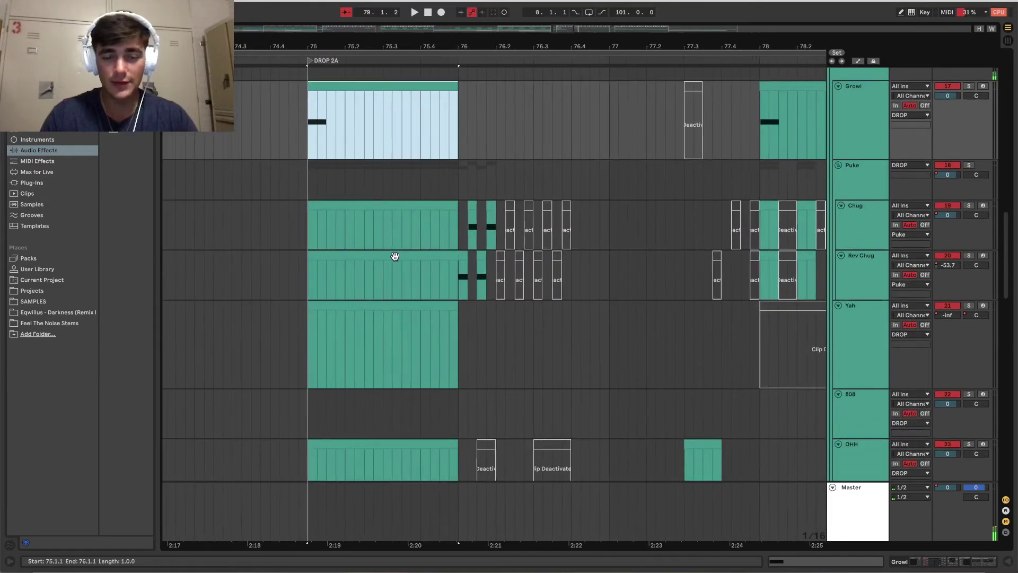
scroll(394, 260, up, 5)
scroll(394, 260, right, 1)
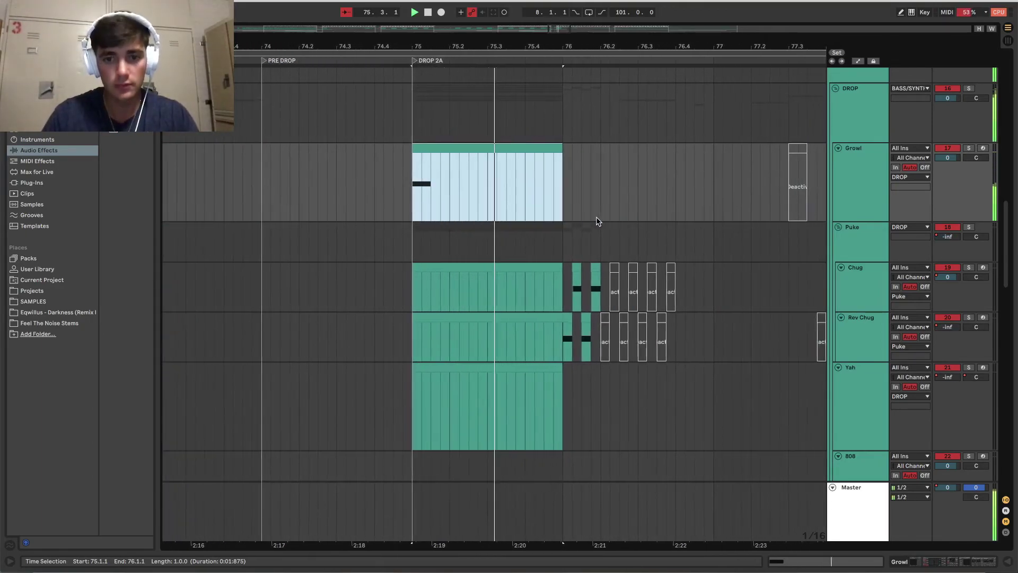
Step: Solo the Whisper track, show its Reverb and EQ Eight devices, and play its audio clip at 75.4.1
scroll(596, 220, up, 15)
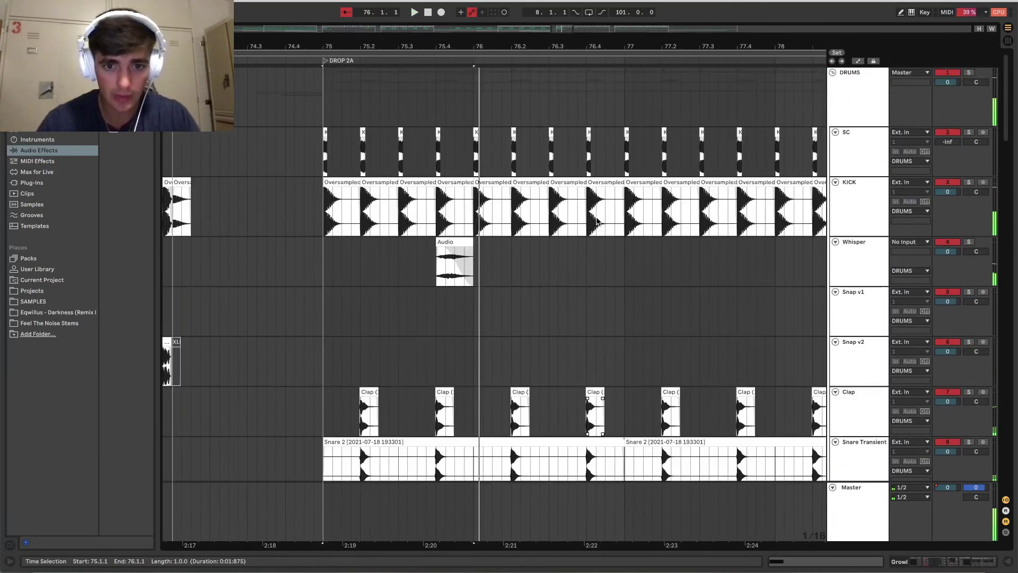
click(460, 135)
click(819, 166)
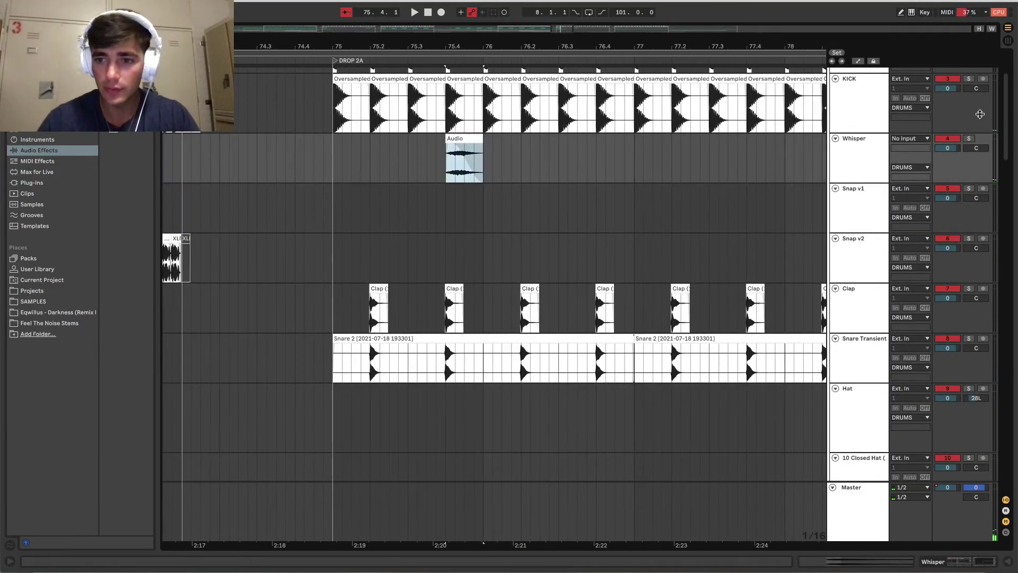
click(969, 138)
double_click(865, 167)
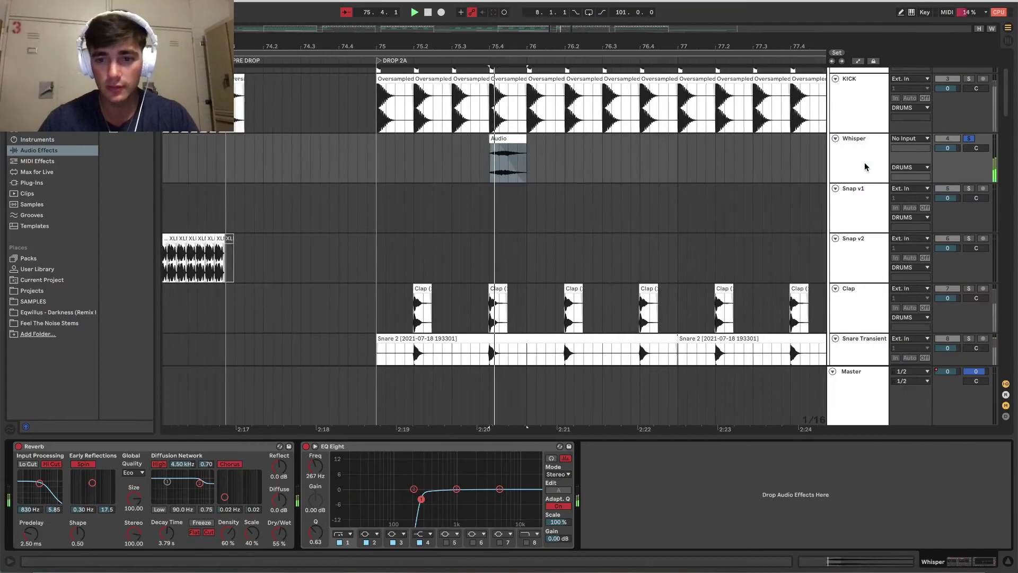
key(space)
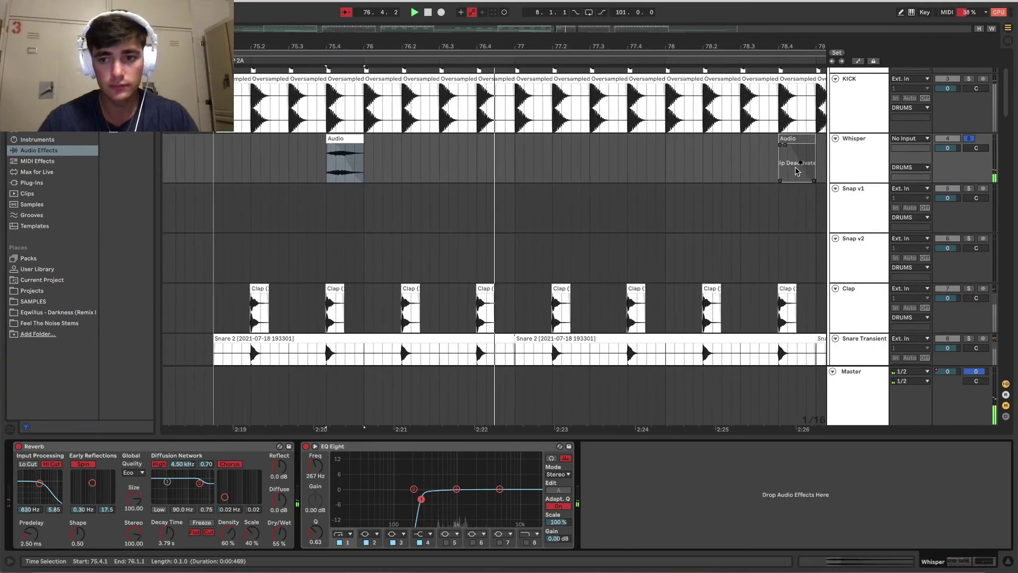
scroll(714, 177, down, 15)
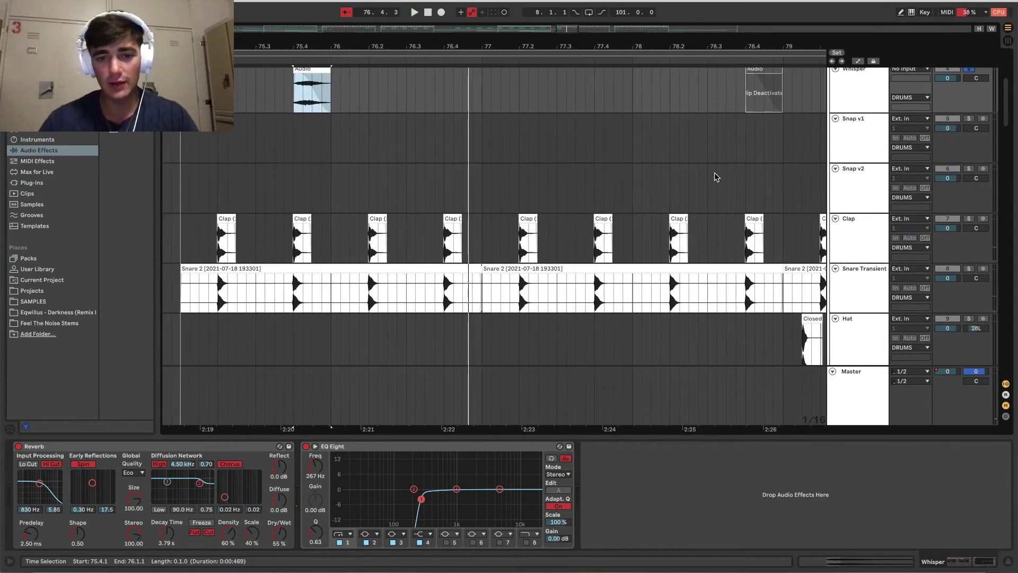
Step: Play DROP 2A from 76.1.1, briefly soloing the ELIMINATE vocal chant track, and stop near 78.4.3
scroll(715, 177, down, 10)
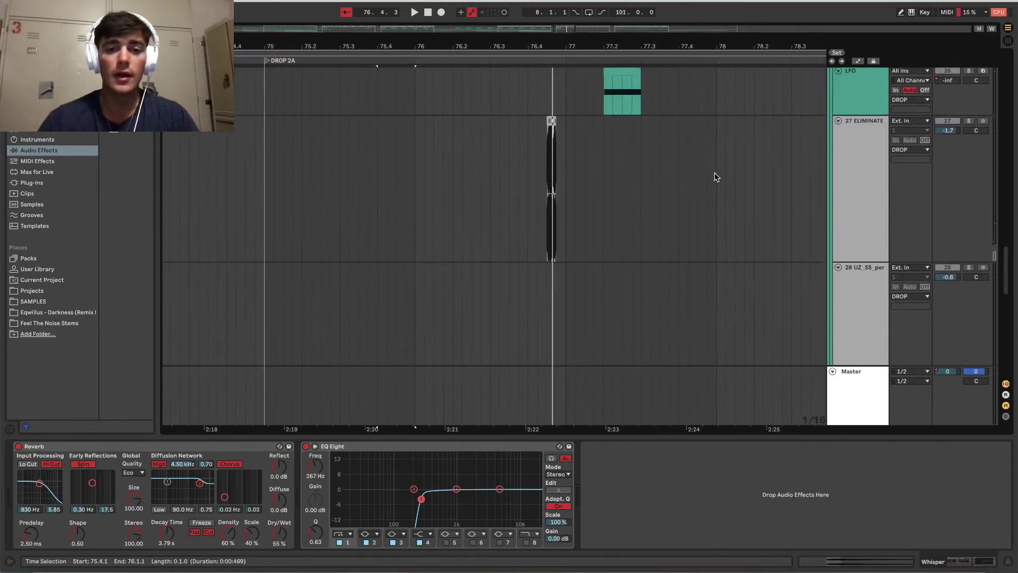
click(419, 215)
key(space)
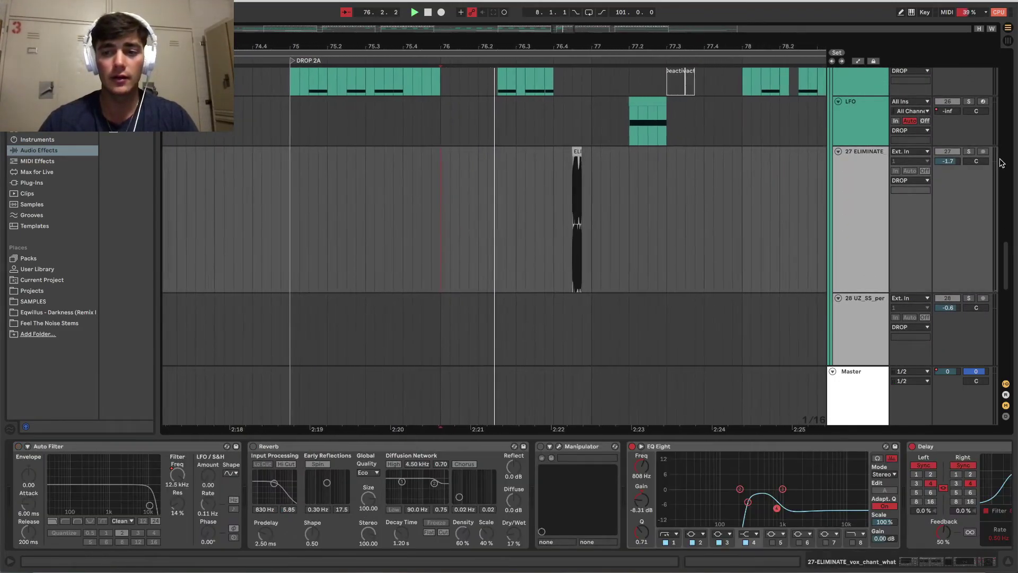
click(969, 152)
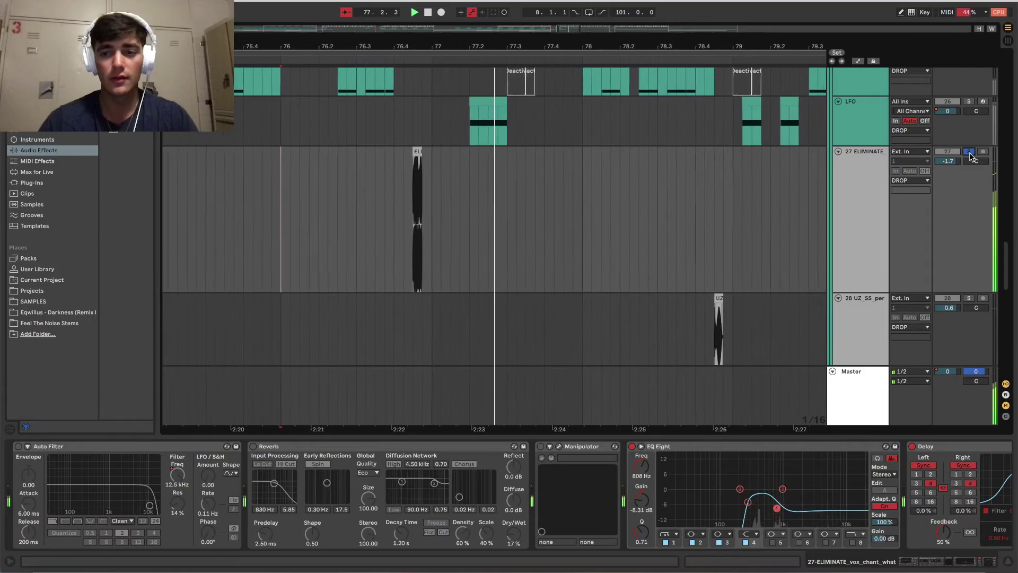
click(968, 153)
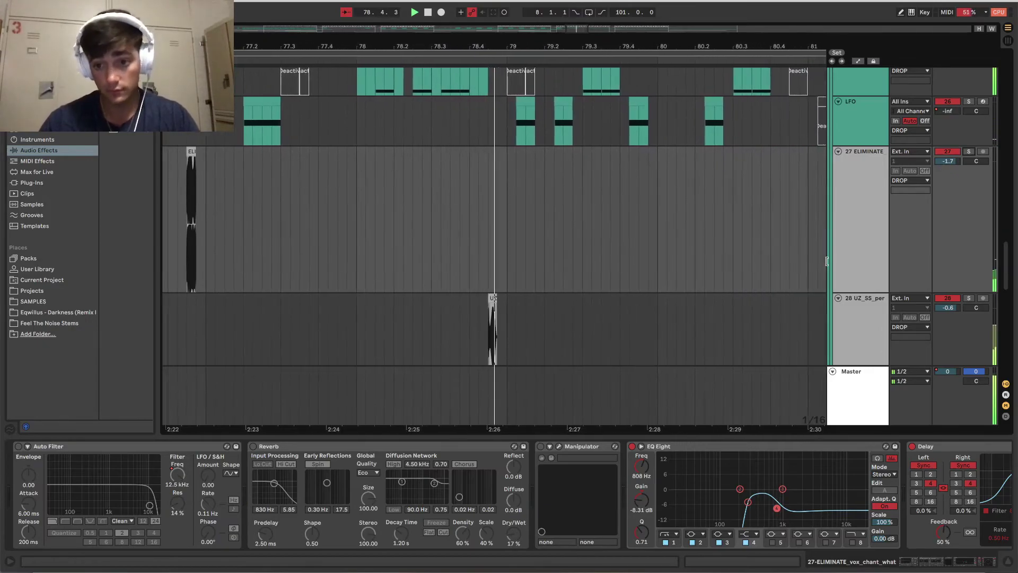
key(space)
Step: Show the UZ percussion track's devices and place the insert marker at 78.4.2, just before its short clip
scroll(537, 281, down, 5)
click(466, 258)
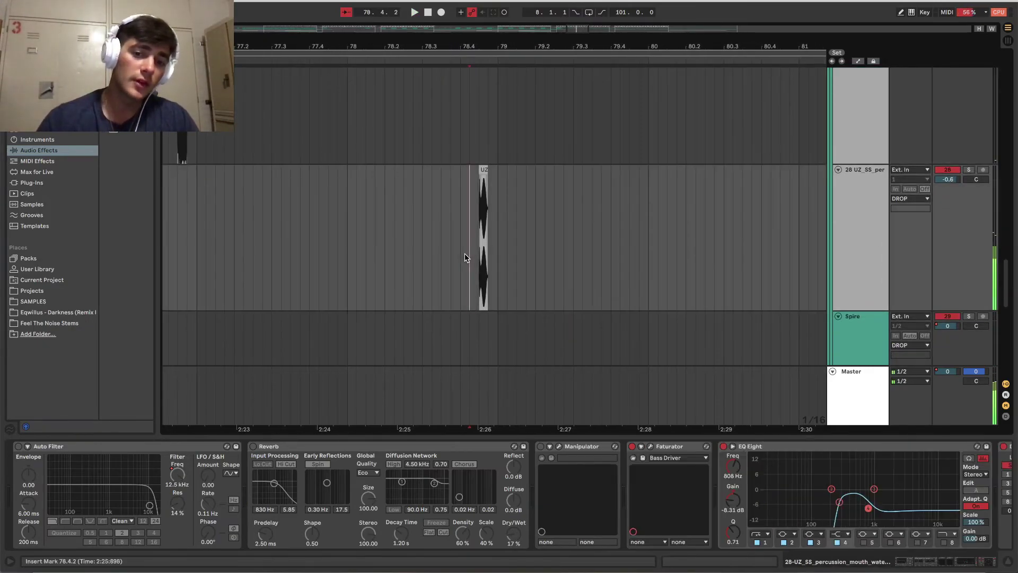
scroll(467, 260, up, 5)
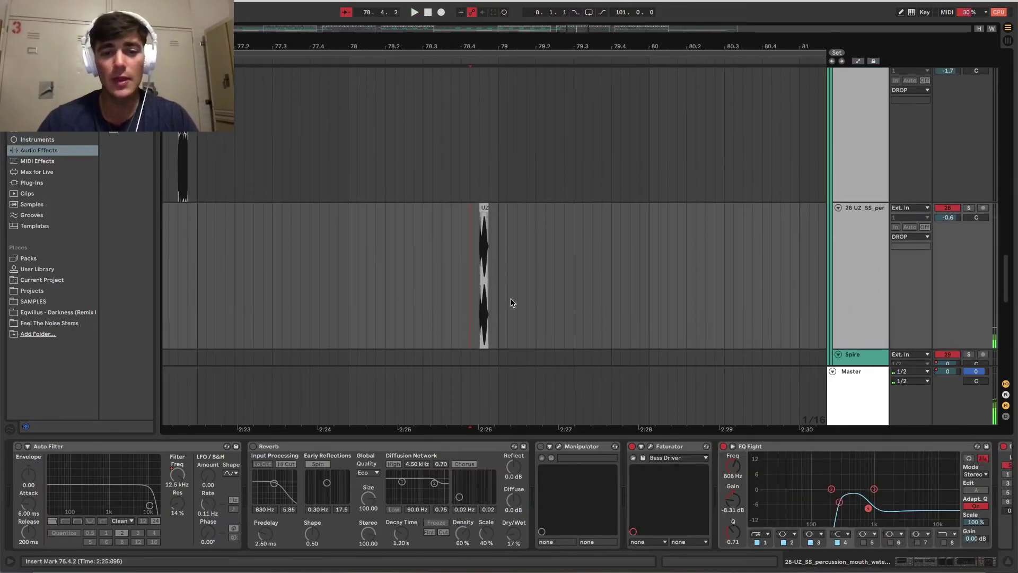
Step: Play from 79.1.1 through the BREAK into DROP 2B, solo the Stab track and stop playback
click(488, 296)
click(498, 291)
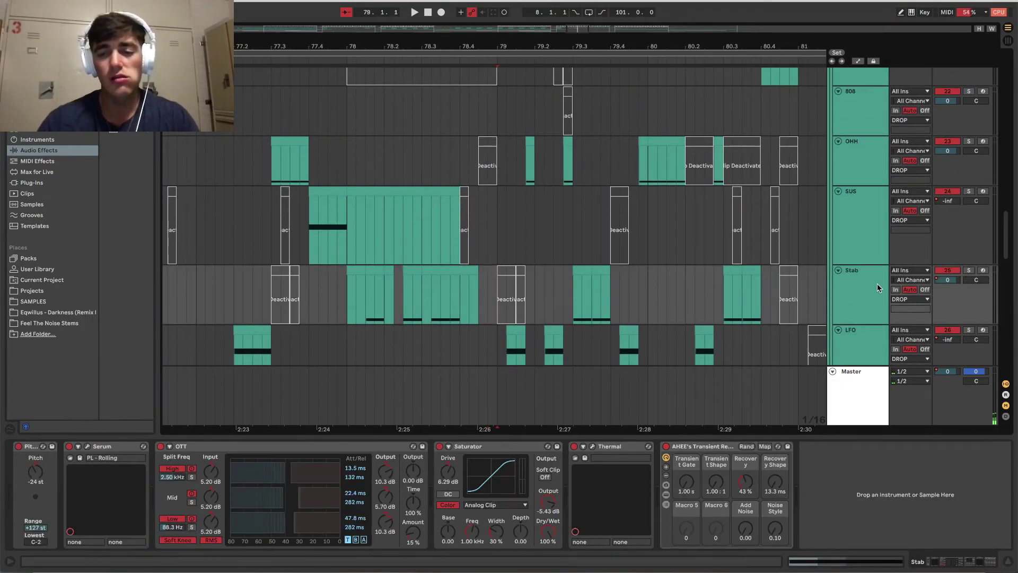
key(space)
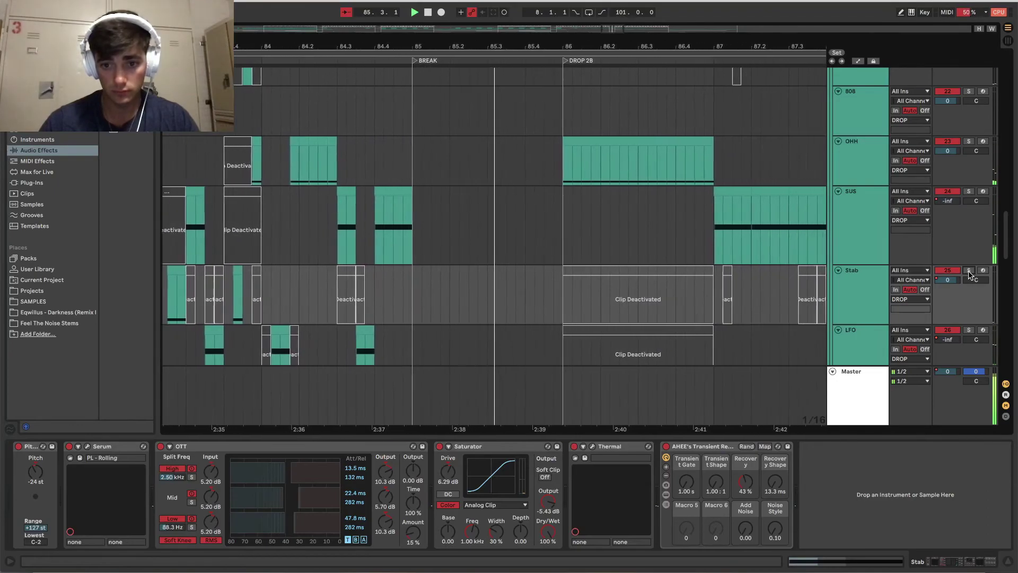
click(969, 272)
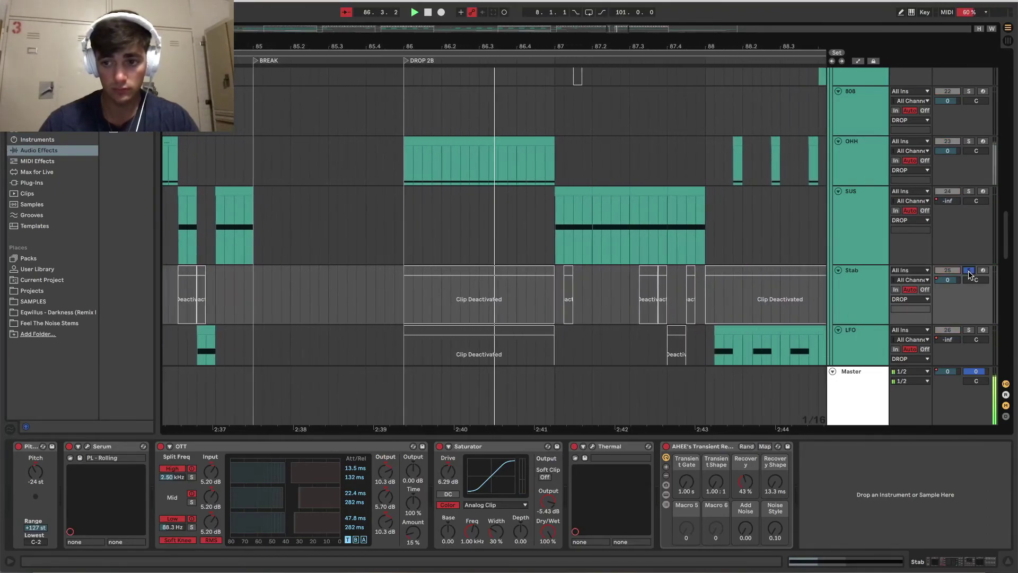
key(space)
Step: Place the insert marker on the SUS track at 85.1.1, where BREAK starts, and look at the frozen Spire clips there
click(254, 230)
click(255, 230)
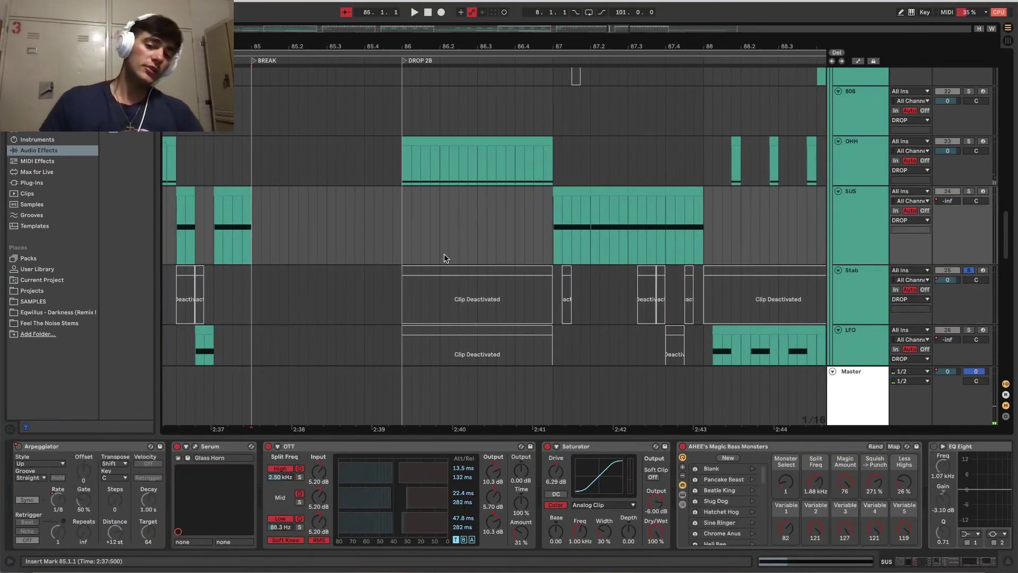
key(ctrl+t)
key(minus)
scroll(444, 258, down, 10)
scroll(444, 258, left, 5)
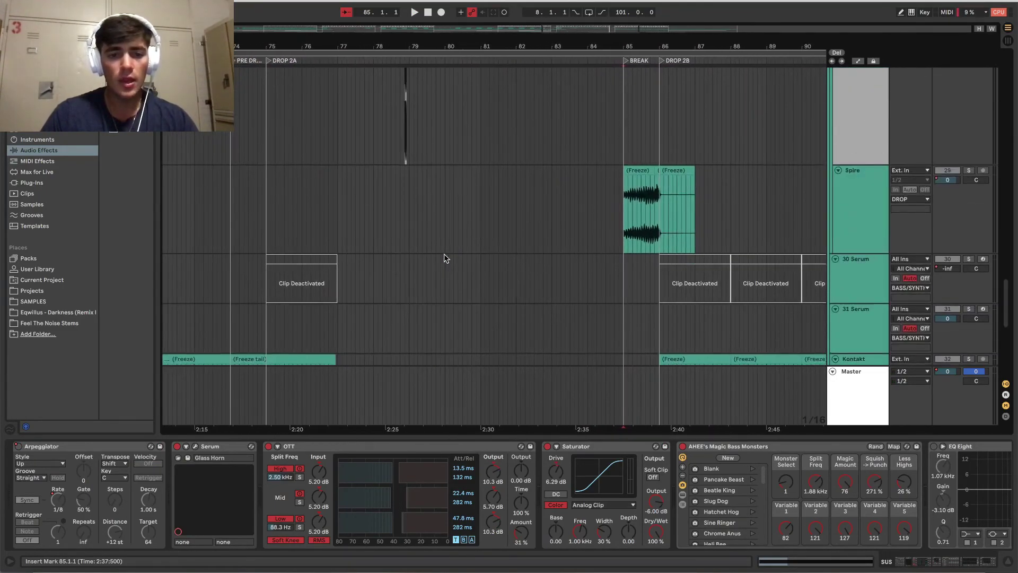
Step: Survey the Serum, FX, Growl and Chug tracks from BREAK through DROP 2B to BREAKDOWN
scroll(444, 258, down, 10)
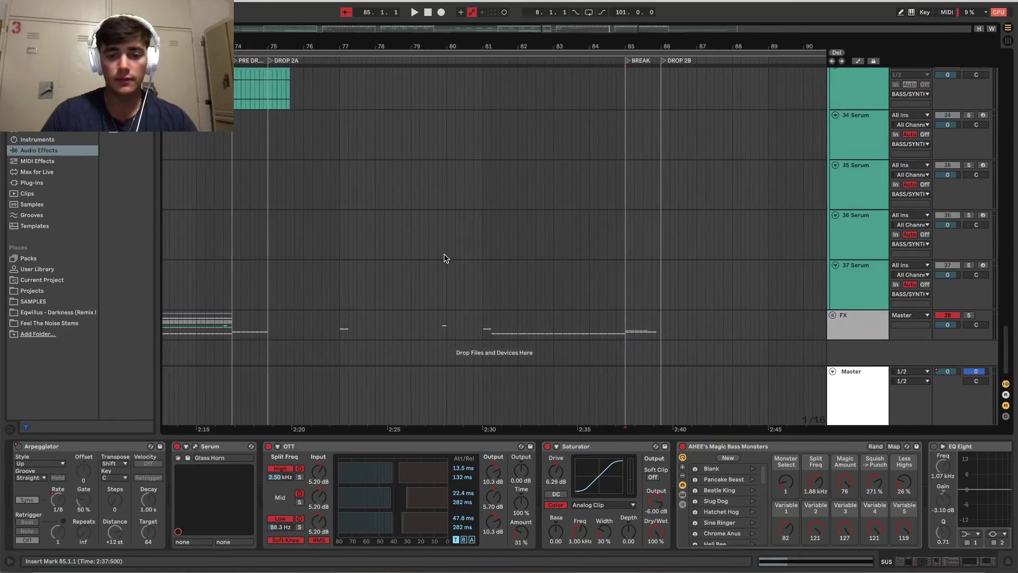
scroll(413, 257, right, 5)
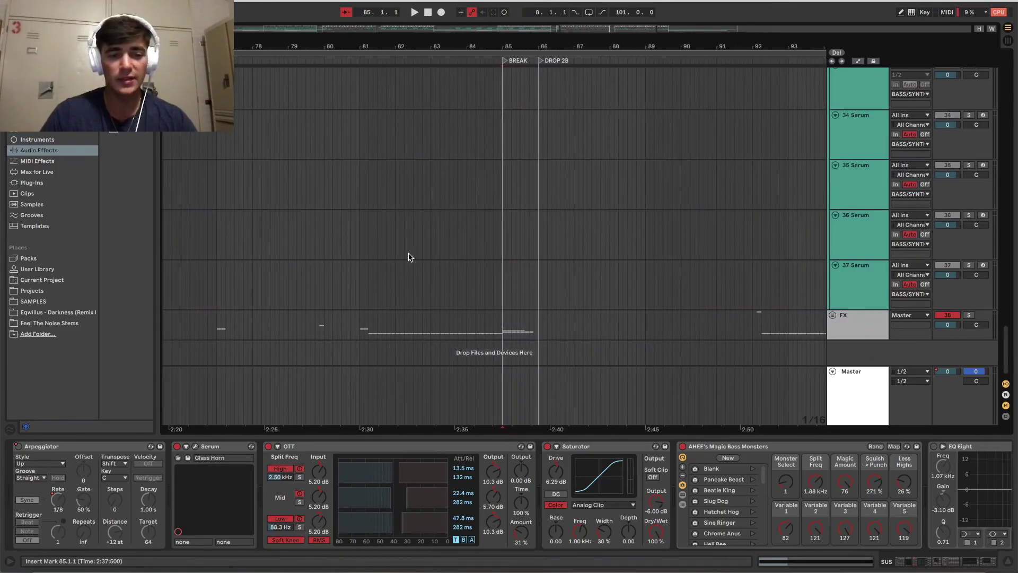
scroll(408, 257, up, 15)
scroll(410, 259, right, 4)
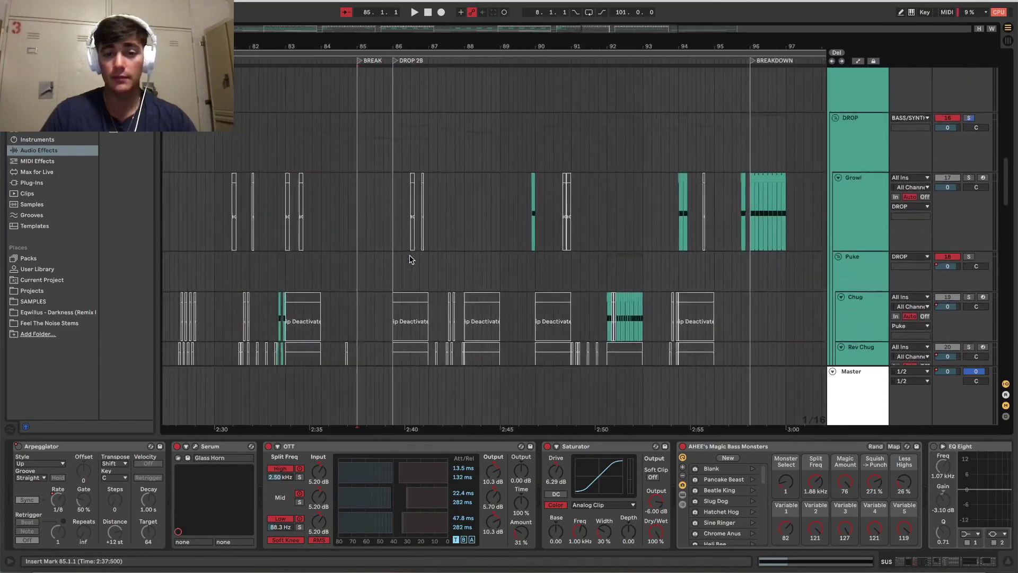
scroll(410, 260, up, 1)
scroll(410, 259, right, 2)
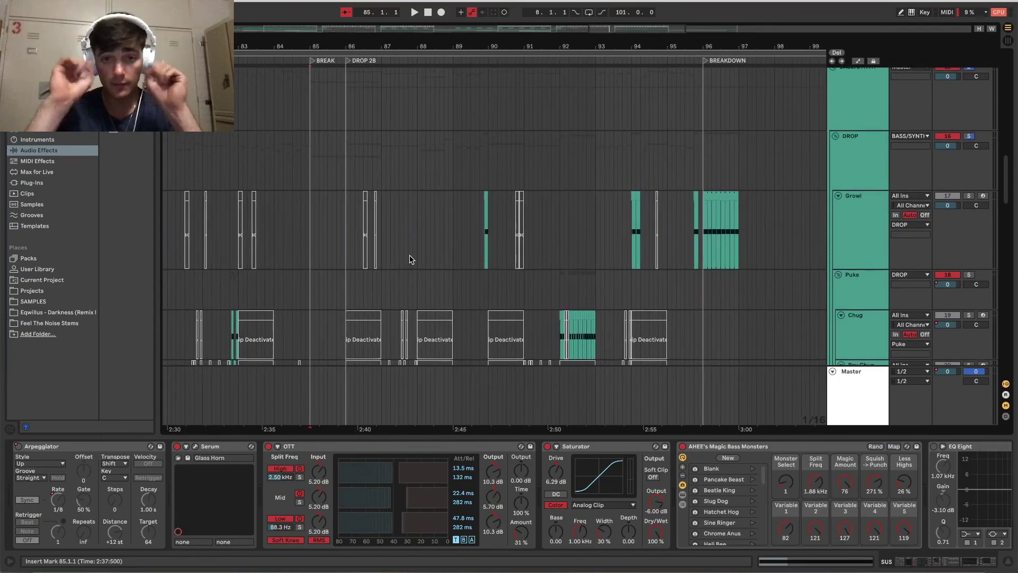
Step: Place the insert marker on the Growl track at 86.1.1 and examine the bass clips in DROP 2B
click(345, 229)
scroll(345, 228, up, 7)
scroll(345, 228, left, 1)
scroll(345, 232, down, 8)
scroll(345, 231, right, 1)
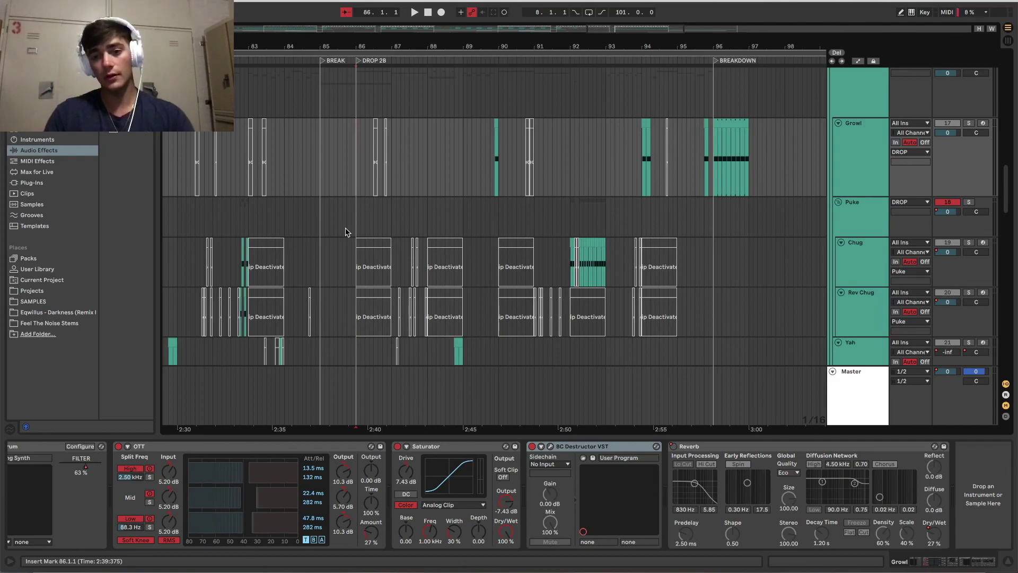
Step: Hide the device view and survey the drop tracks down to Spire across the wider arrangement
scroll(391, 404, down, 10)
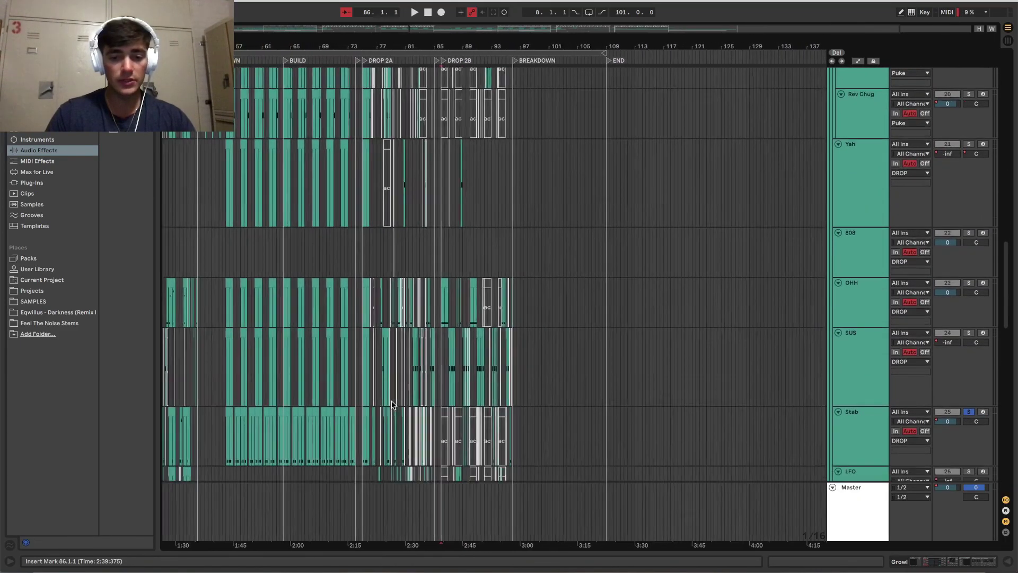
scroll(391, 405, up, 10)
scroll(392, 404, down, 15)
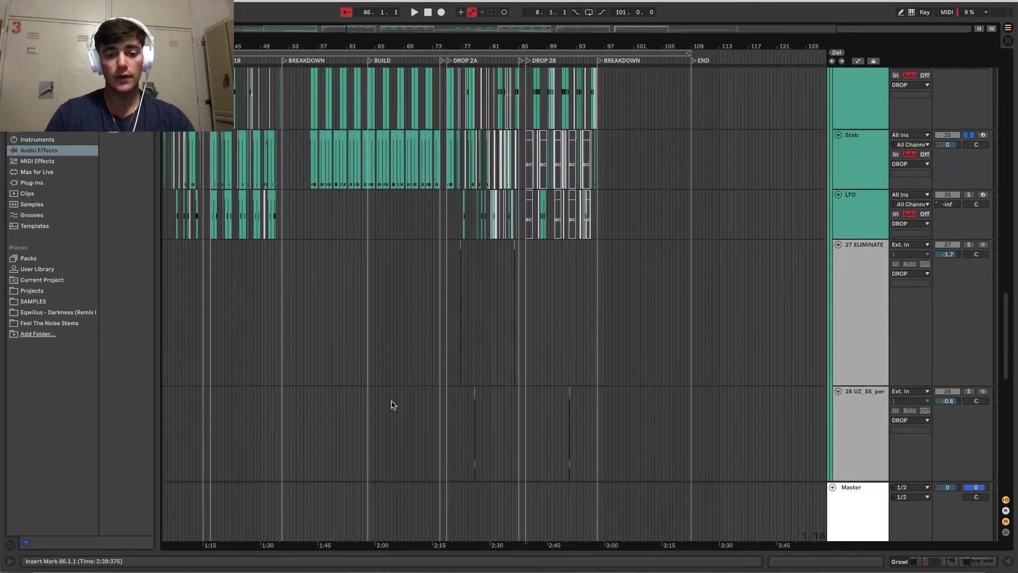
scroll(392, 405, down, 5)
scroll(392, 405, up, 20)
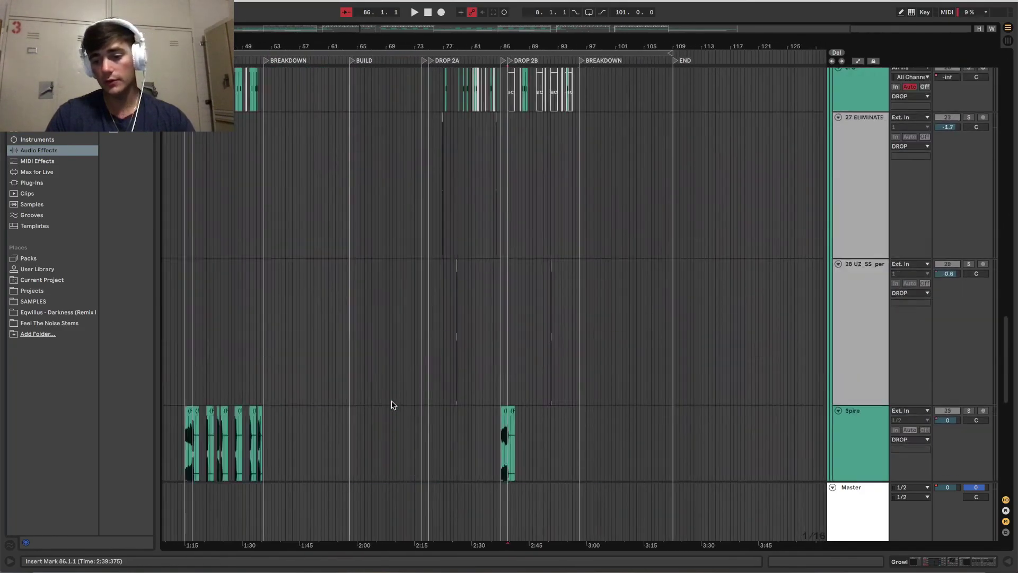